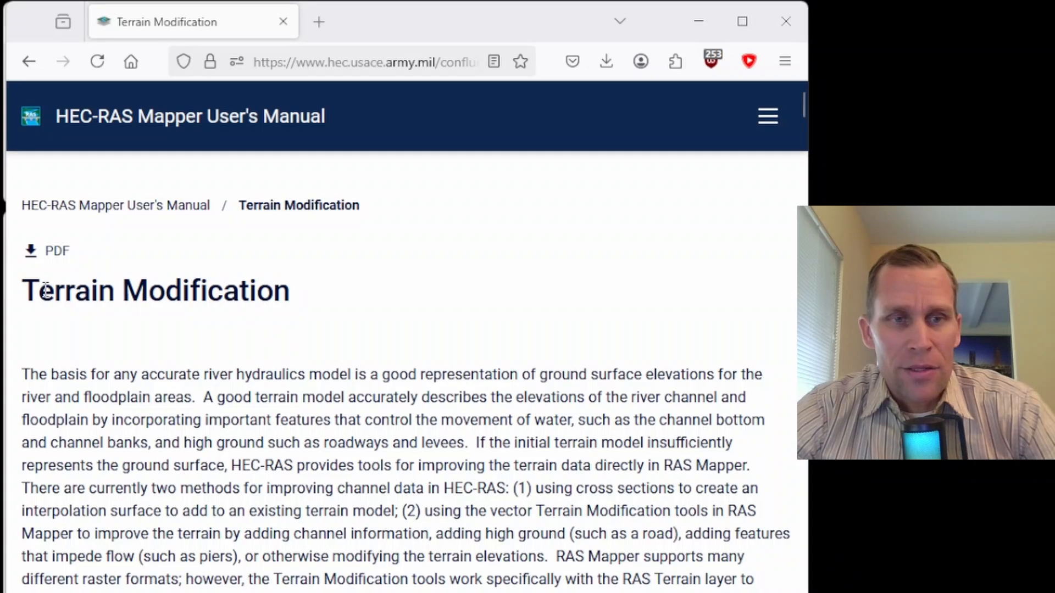
Step: Look over the Terrain Modification page of the HEC-RAS Mapper User's Manual, and switch to RAS Mapper
{"action": "left_click_drag", "start_coordinate": [46, 291], "coordinate": [269, 292]}
{"action": "left_click", "coordinate": [379, 292]}
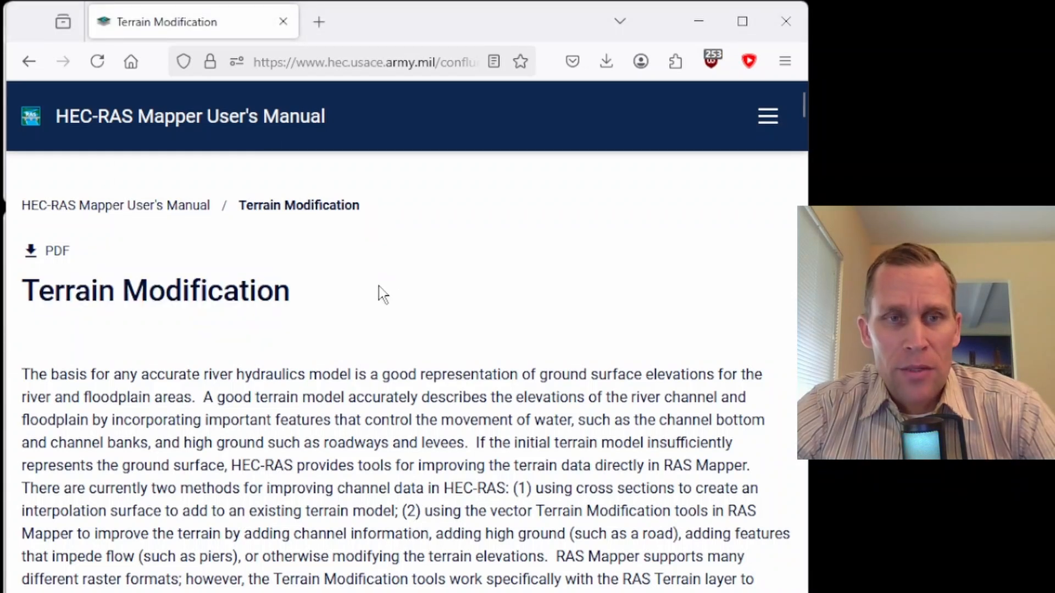
{"action": "left_click_drag", "start_coordinate": [803, 108], "coordinate": [810, 241]}
{"action": "left_click", "coordinate": [697, 25]}
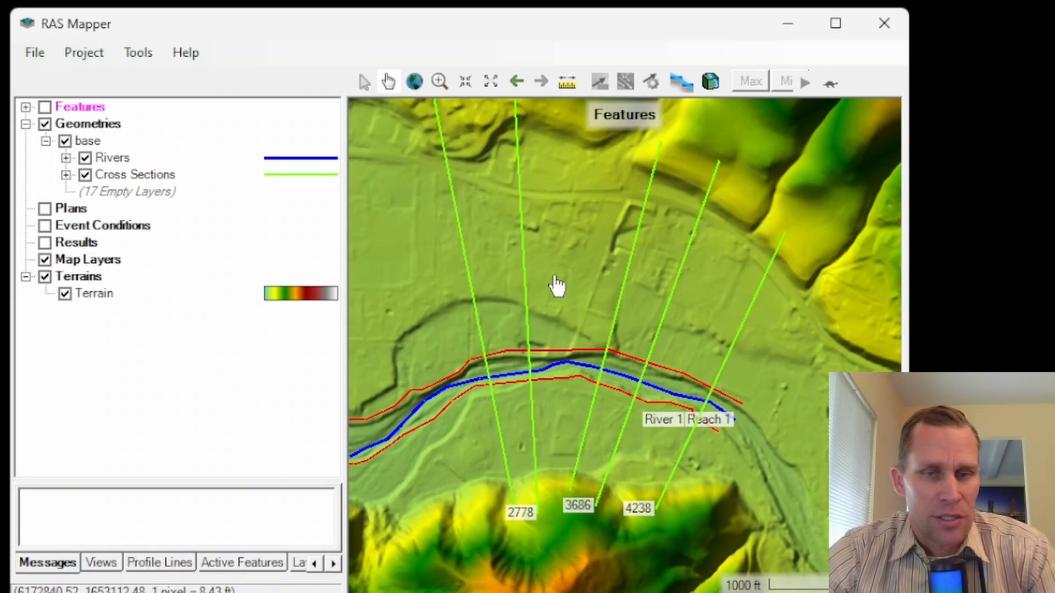
Step: Toggle the Rivers and Cross Sections layers of the base geometry off and on to identify them on the map
{"action": "left_click", "coordinate": [86, 158]}
{"action": "left_click", "coordinate": [85, 159]}
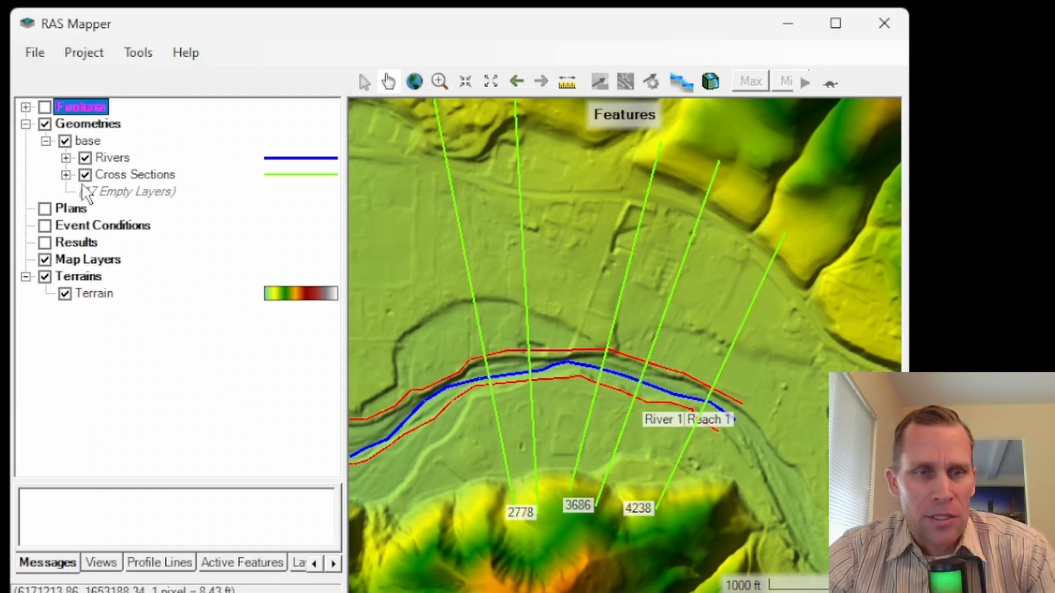
{"action": "left_click", "coordinate": [85, 174]}
{"action": "left_click", "coordinate": [85, 175]}
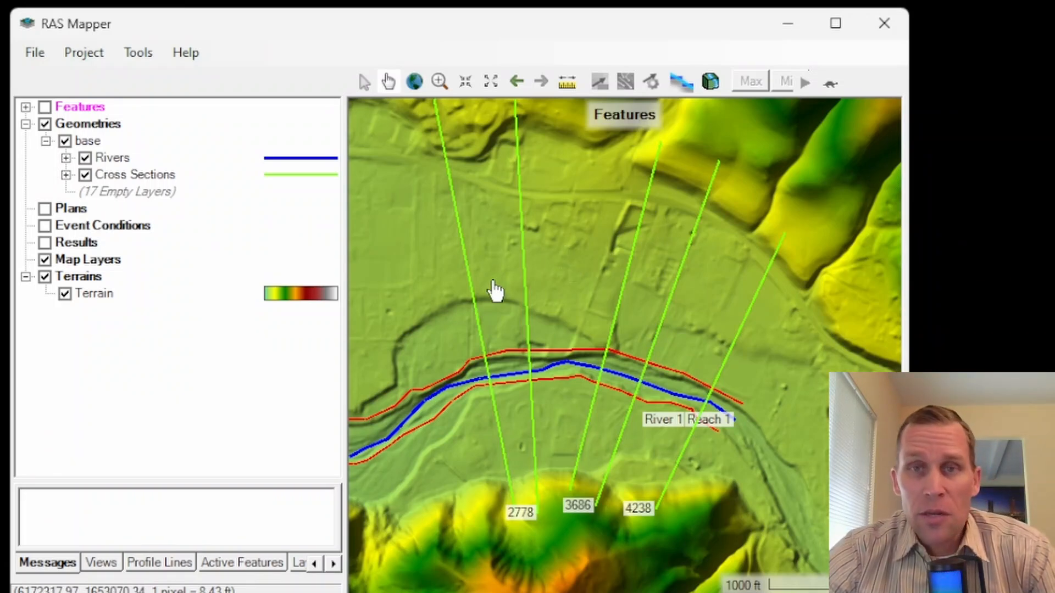
{"action": "scroll", "coordinate": [582, 266], "scroll_direction": "up", "scroll_amount": 1}
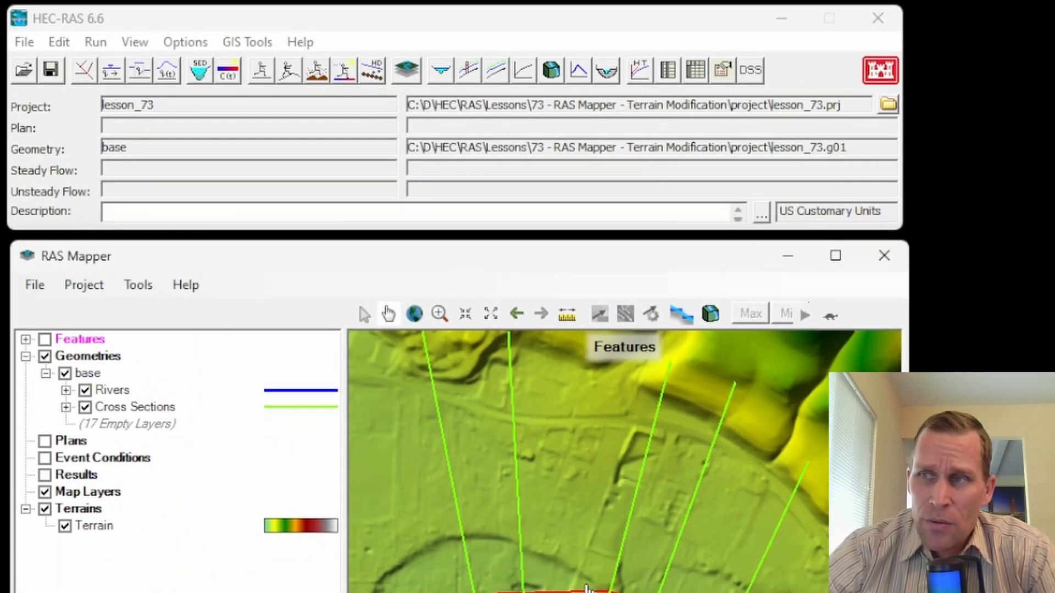
Step: Open the geometric data editor from the main HEC-RAS window and inspect the River 1 cross section layout
{"action": "left_click", "coordinate": [60, 42]}
{"action": "left_click", "coordinate": [92, 65]}
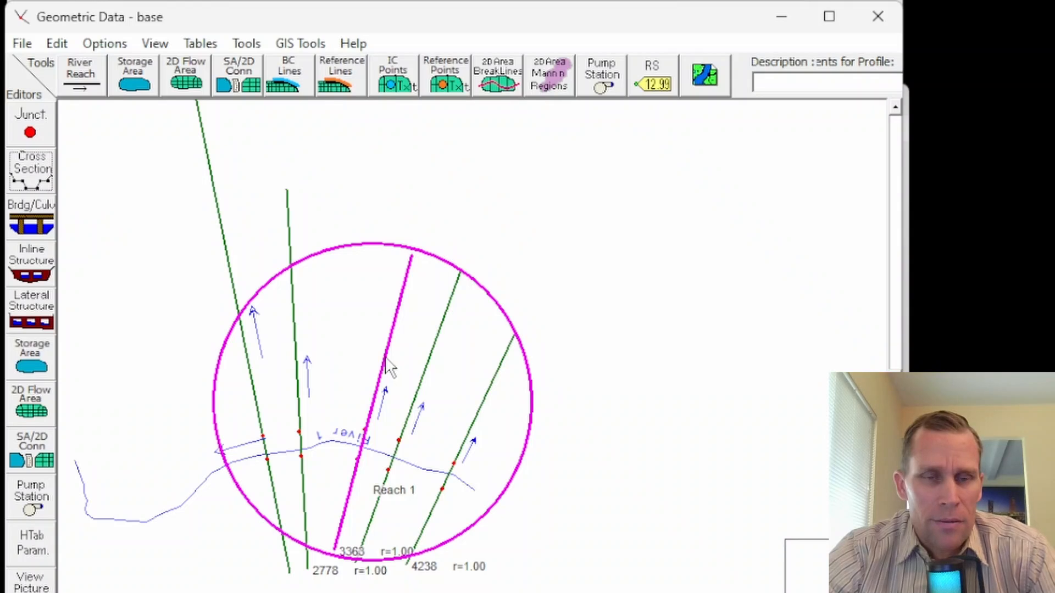
{"action": "scroll", "coordinate": [564, 367], "scroll_direction": "up", "scroll_amount": 1}
{"action": "scroll", "coordinate": [377, 488], "scroll_direction": "up", "scroll_amount": 1}
{"action": "right_click", "coordinate": [399, 433]}
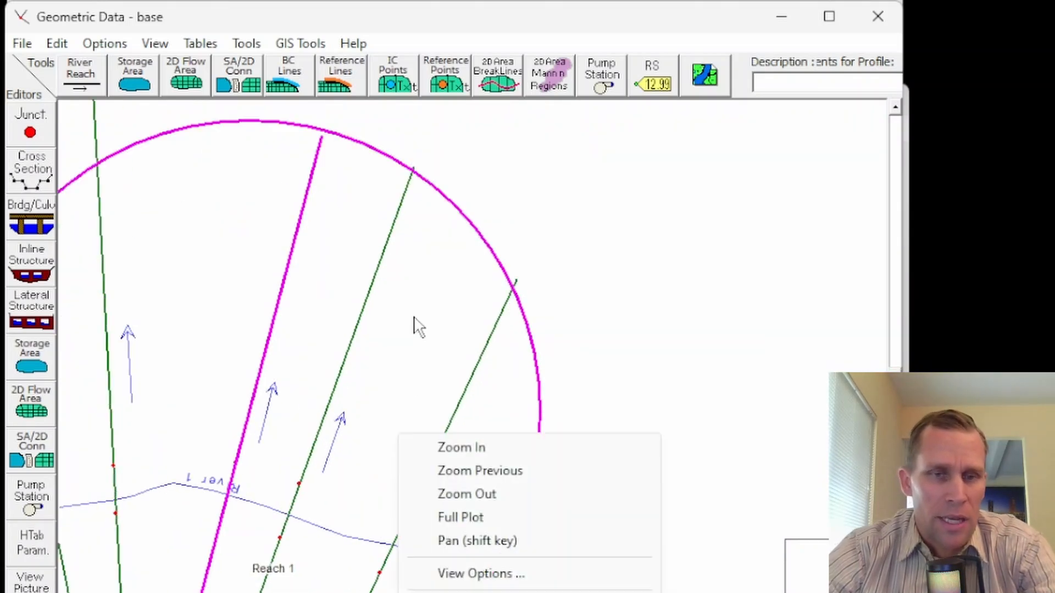
{"action": "left_click", "coordinate": [409, 321]}
{"action": "scroll", "coordinate": [181, 313], "scroll_direction": "down", "scroll_amount": 2}
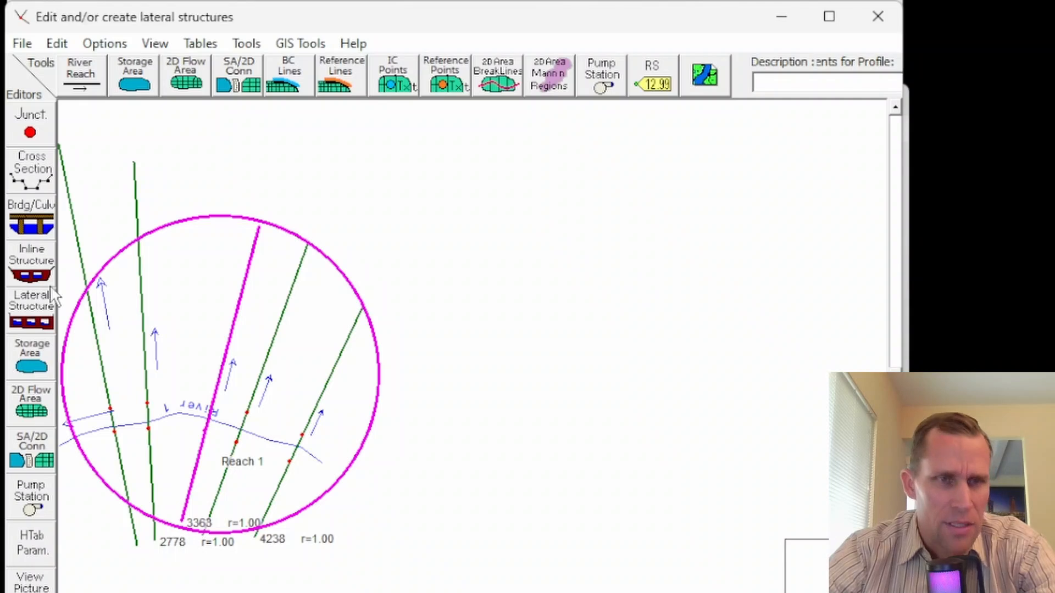
Step: Inspect the cross section data and ground profile of river station 3363, and close the cross section editor
{"action": "left_click", "coordinate": [33, 163]}
{"action": "left_click_drag", "start_coordinate": [828, 18], "coordinate": [643, 2]}
{"action": "left_click", "coordinate": [637, 70]}
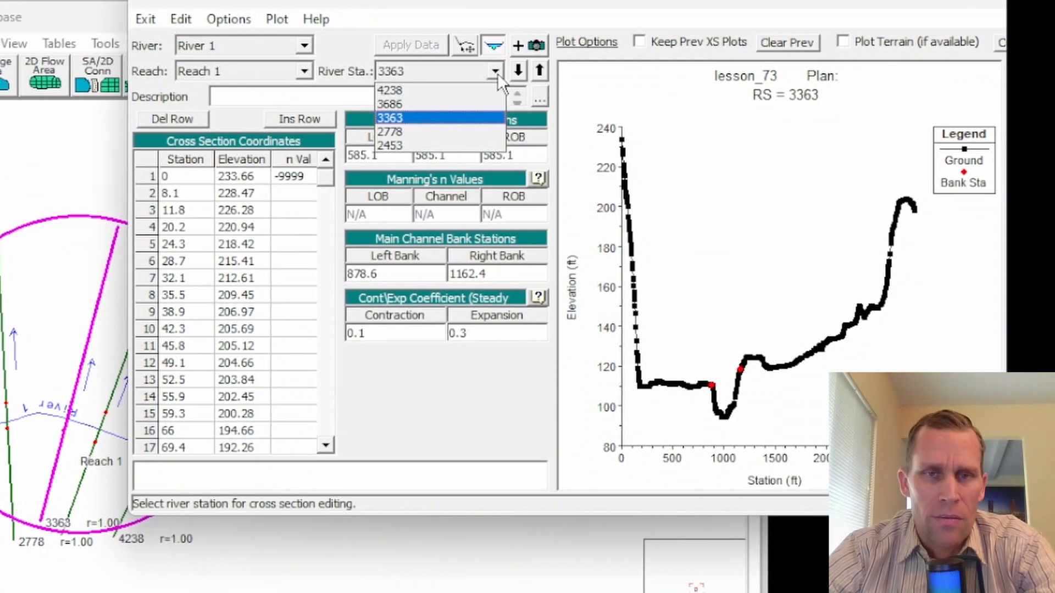
{"action": "left_click", "coordinate": [496, 72]}
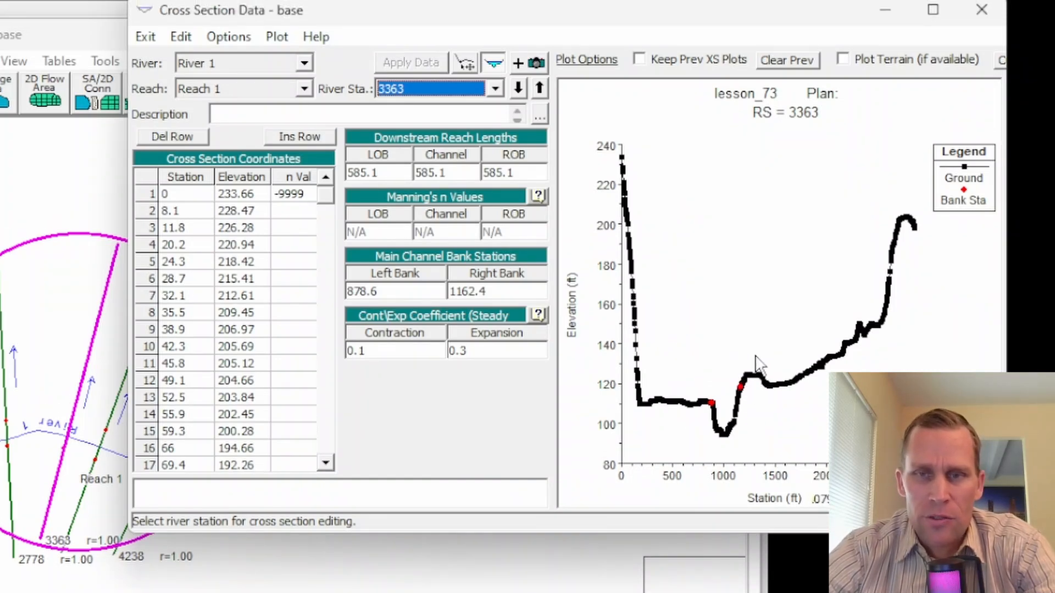
{"action": "left_click", "coordinate": [987, 20]}
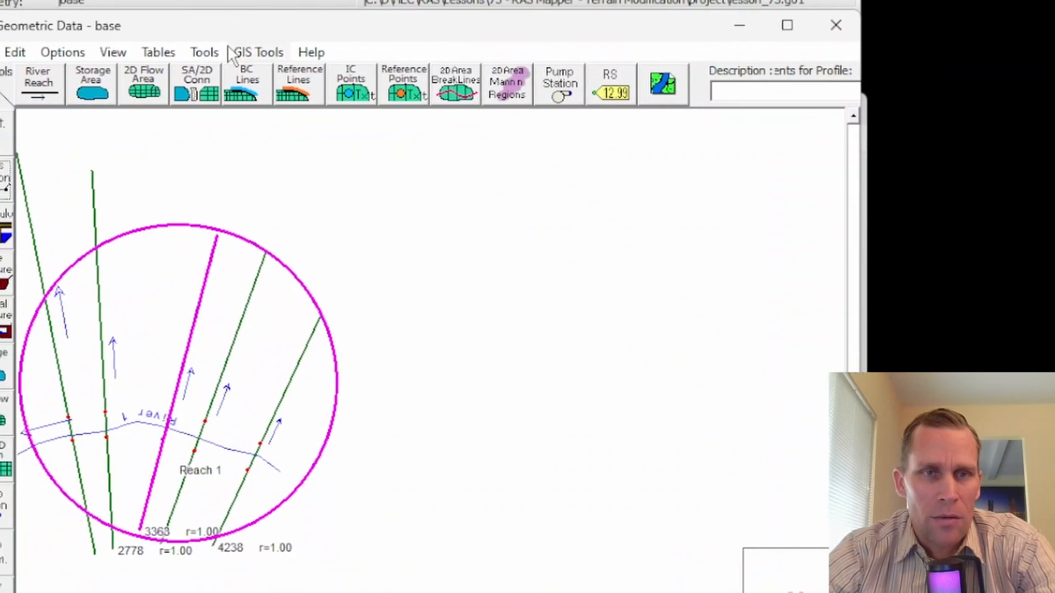
Step: Open the Cross Section Points Filter and choose river station 3363 on River 1, Reach 1
{"action": "left_click", "coordinate": [106, 67]}
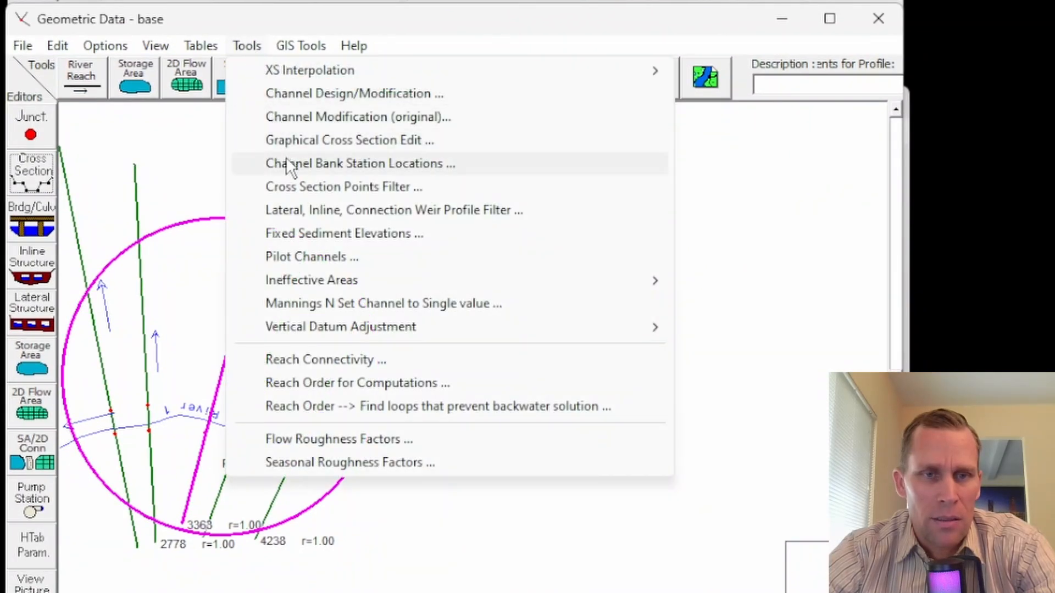
{"action": "left_click", "coordinate": [351, 190]}
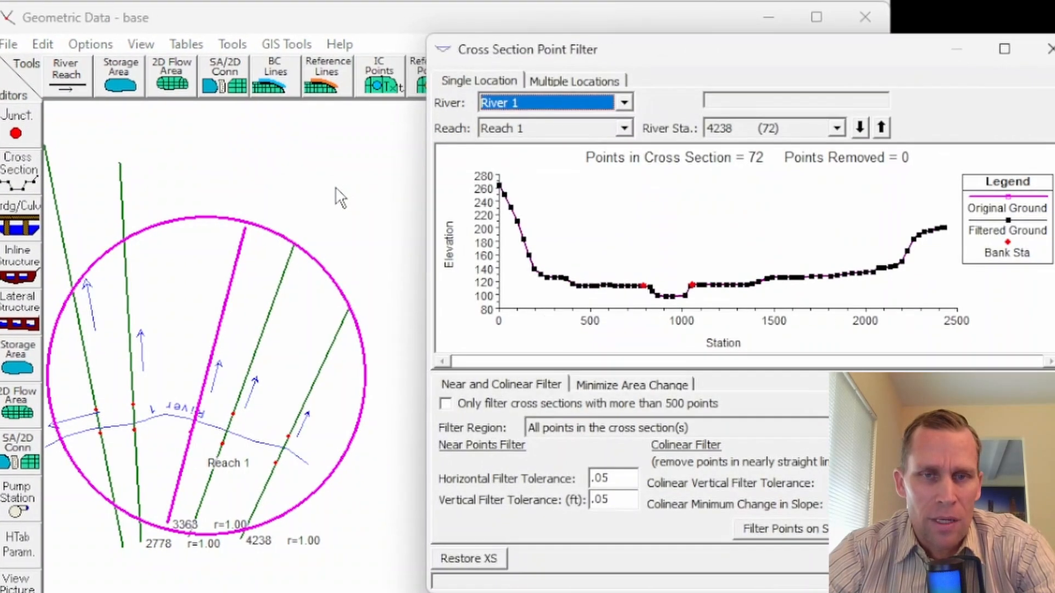
{"action": "left_click", "coordinate": [783, 129]}
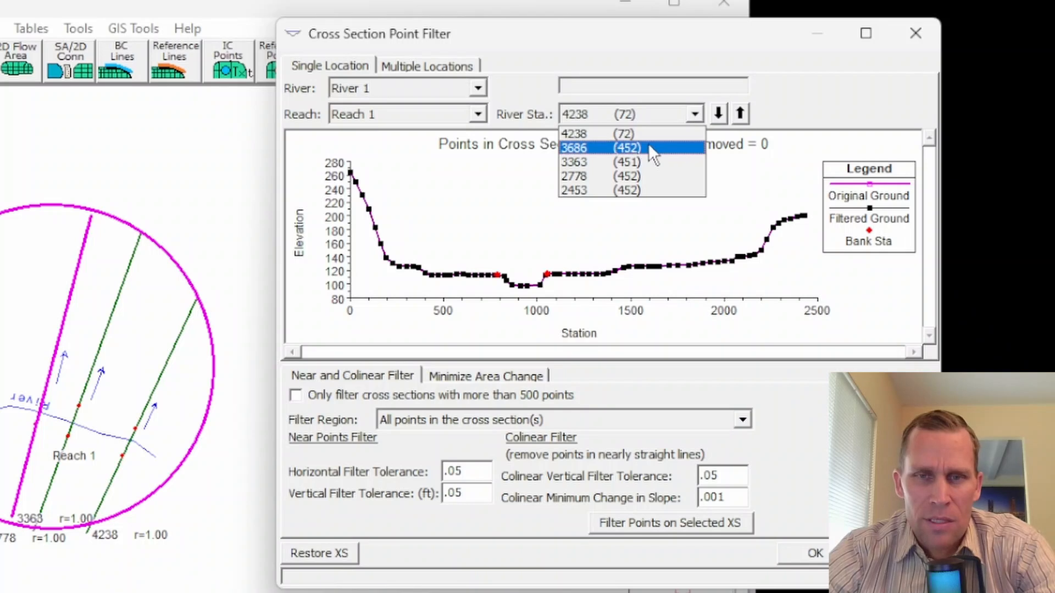
{"action": "left_click", "coordinate": [624, 160]}
{"action": "left_click_drag", "start_coordinate": [591, 44], "coordinate": [475, 27]}
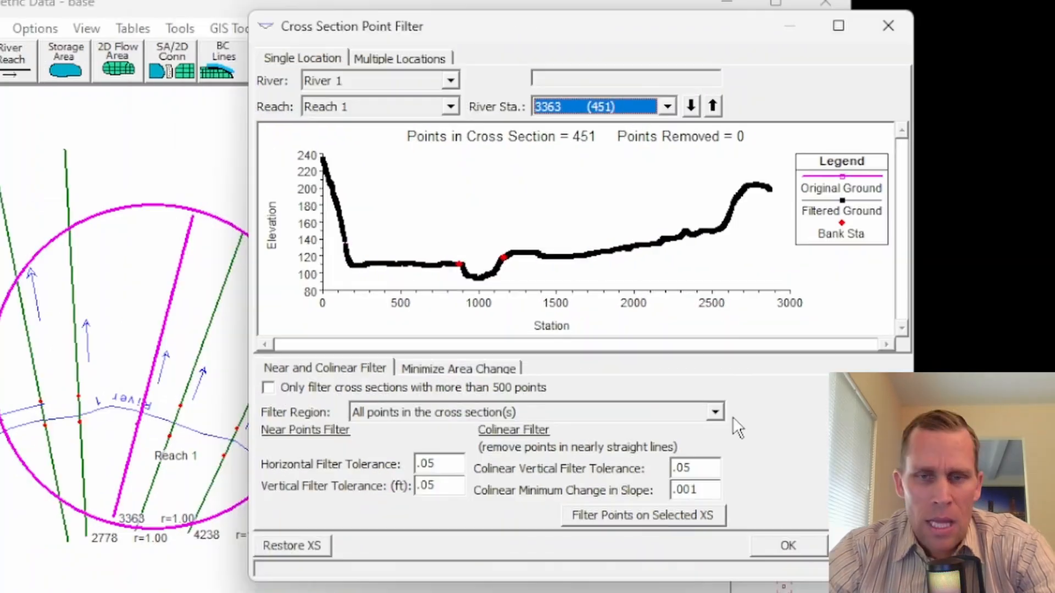
Step: Set the colinear vertical tolerance to .0001 and the minimum slope change to .00001, and filter the points of station 3363
{"action": "left_click_drag", "start_coordinate": [596, 467], "coordinate": [617, 465]}
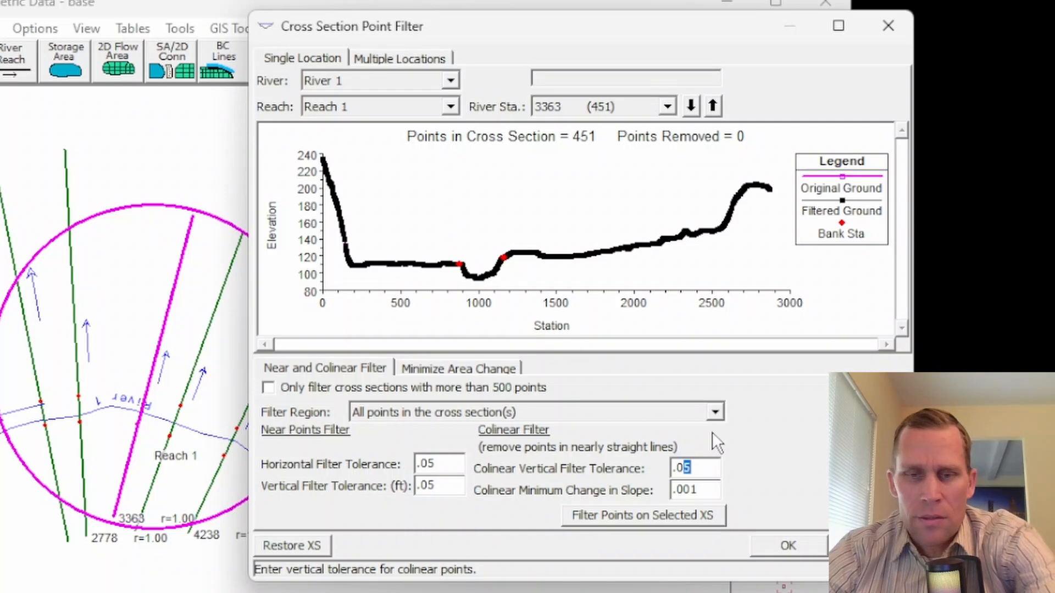
{"action": "type", "text": "001"}
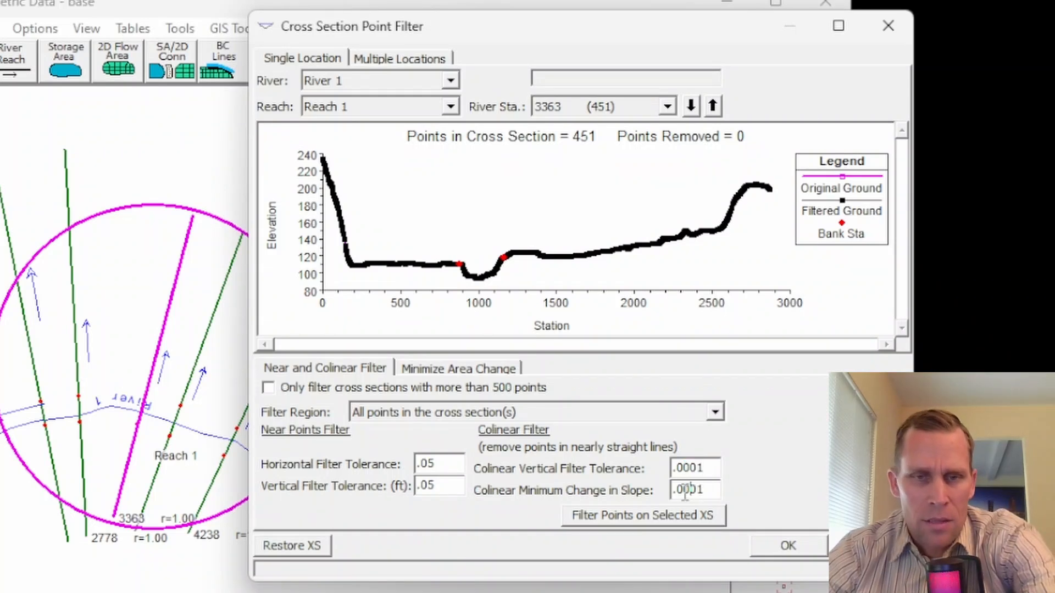
{"action": "left_click", "coordinate": [687, 489]}
{"action": "type", "text": "0"}
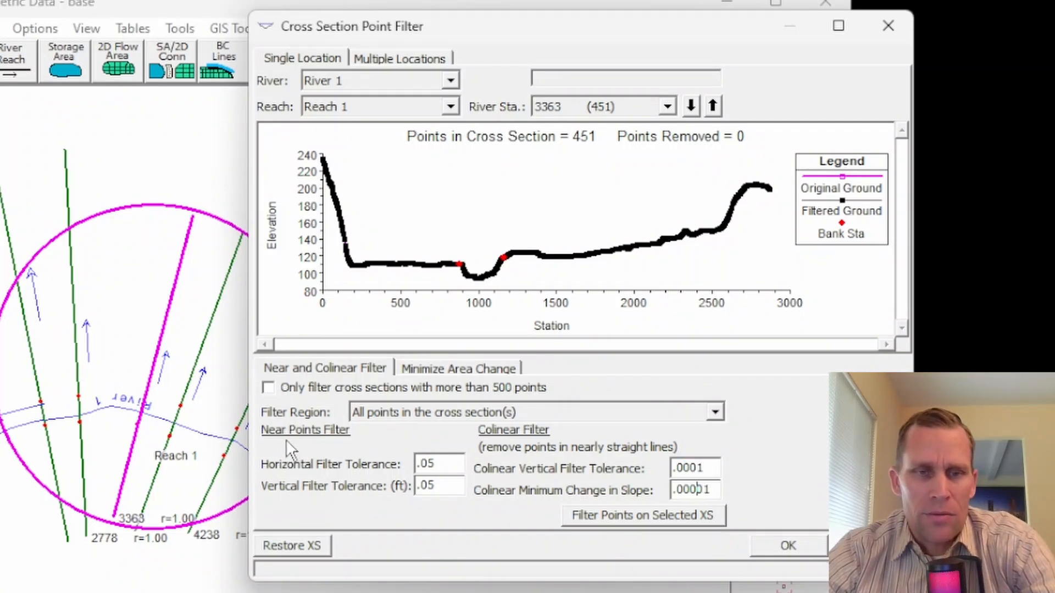
{"action": "left_click", "coordinate": [439, 464]}
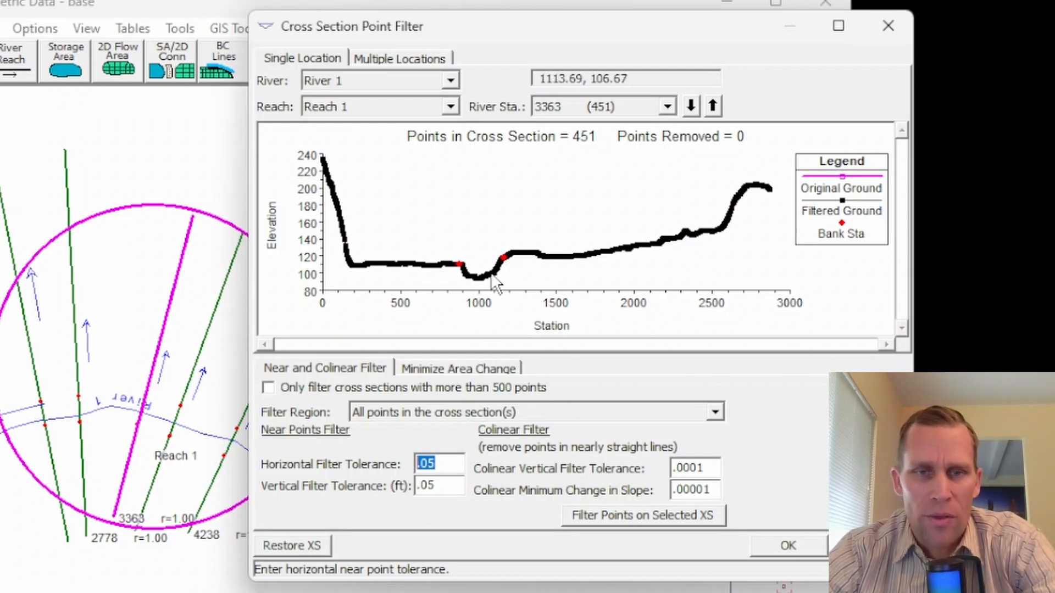
{"action": "left_click", "coordinate": [637, 515]}
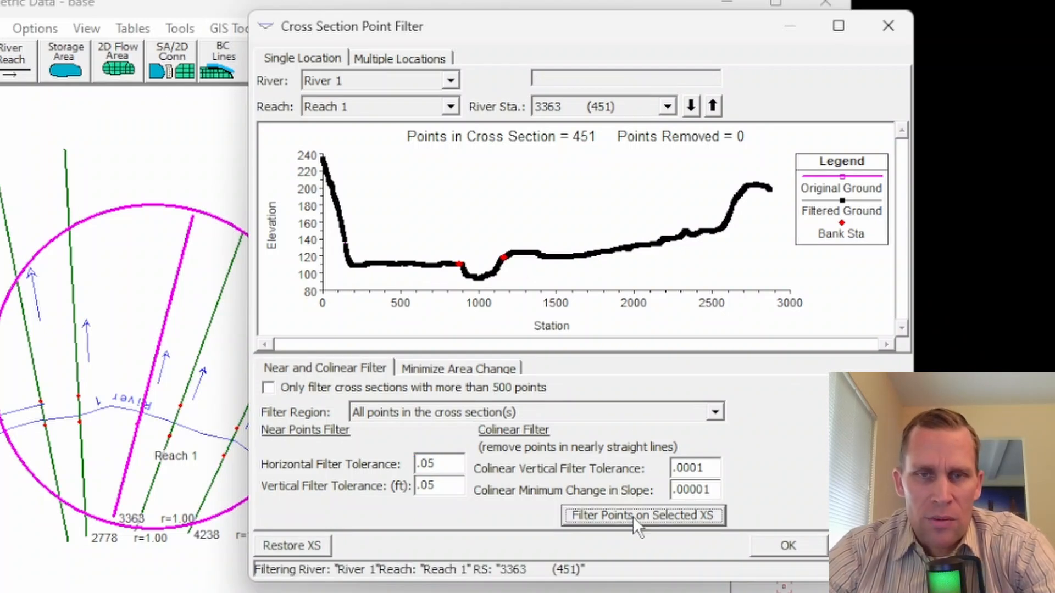
Step: Try filtering station 3363 with horizontal and vertical near-point tolerances of 1
{"action": "double_click", "coordinate": [439, 463]}
{"action": "type", "text": "1"}
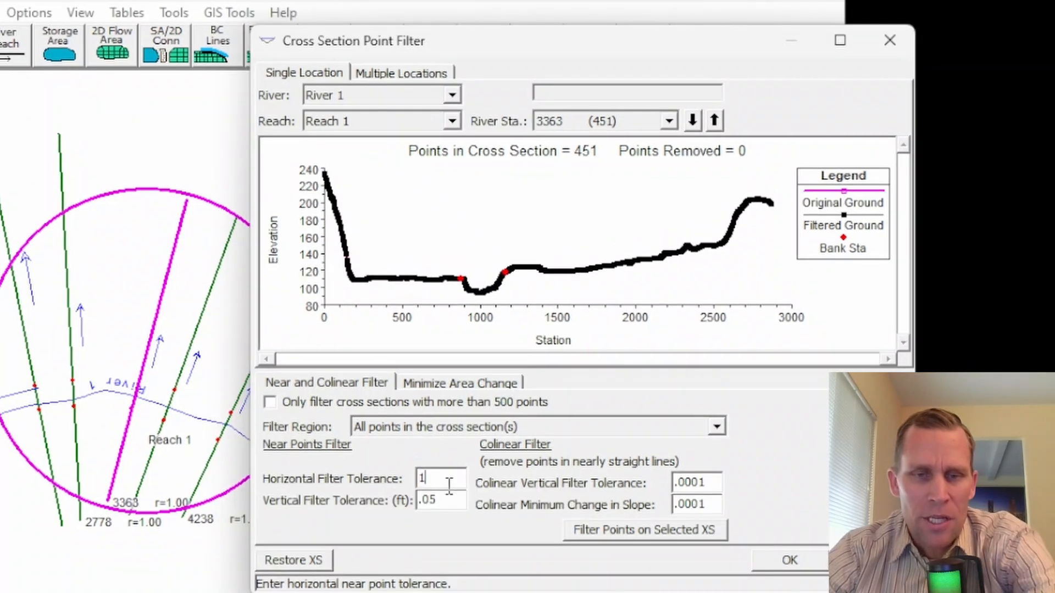
{"action": "double_click", "coordinate": [441, 500]}
{"action": "type", "text": "1"}
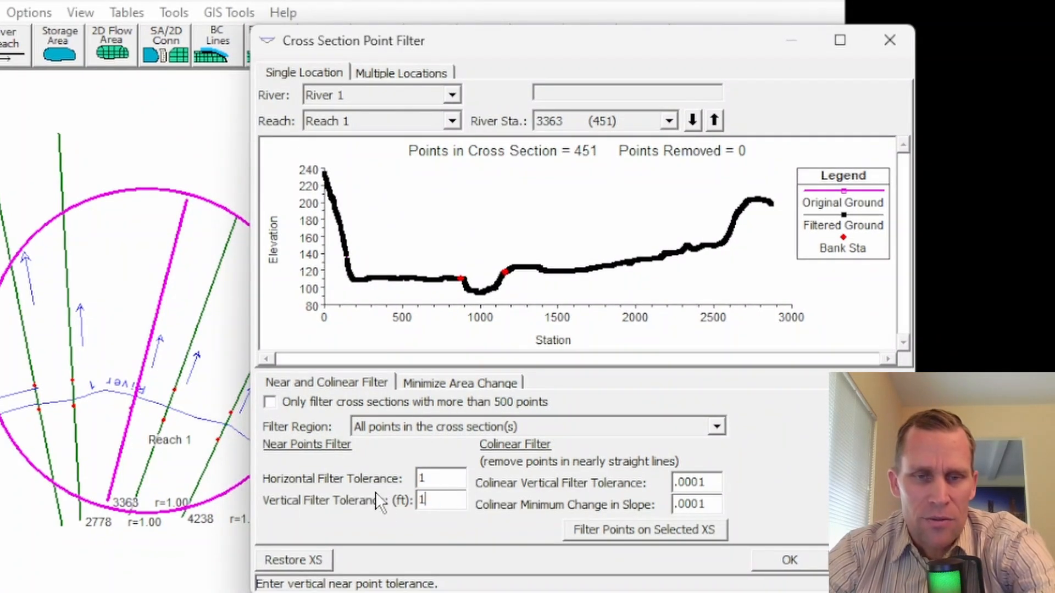
{"action": "left_click", "coordinate": [612, 530]}
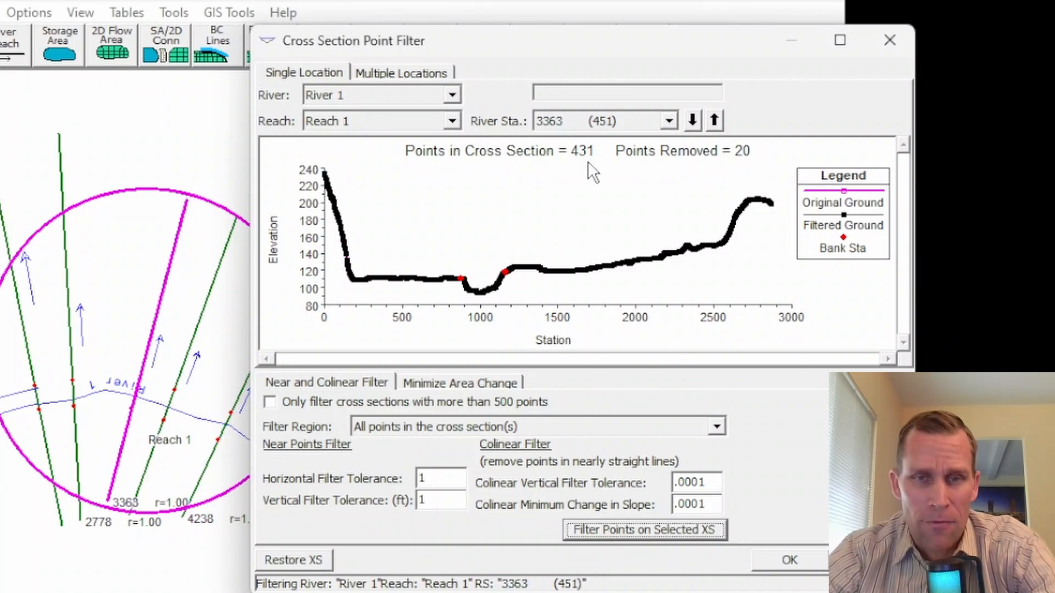
Step: Restore the original cross section 3363 points and try filtering with horizontal and vertical near-point tolerances of 10
{"action": "left_click", "coordinate": [436, 478]}
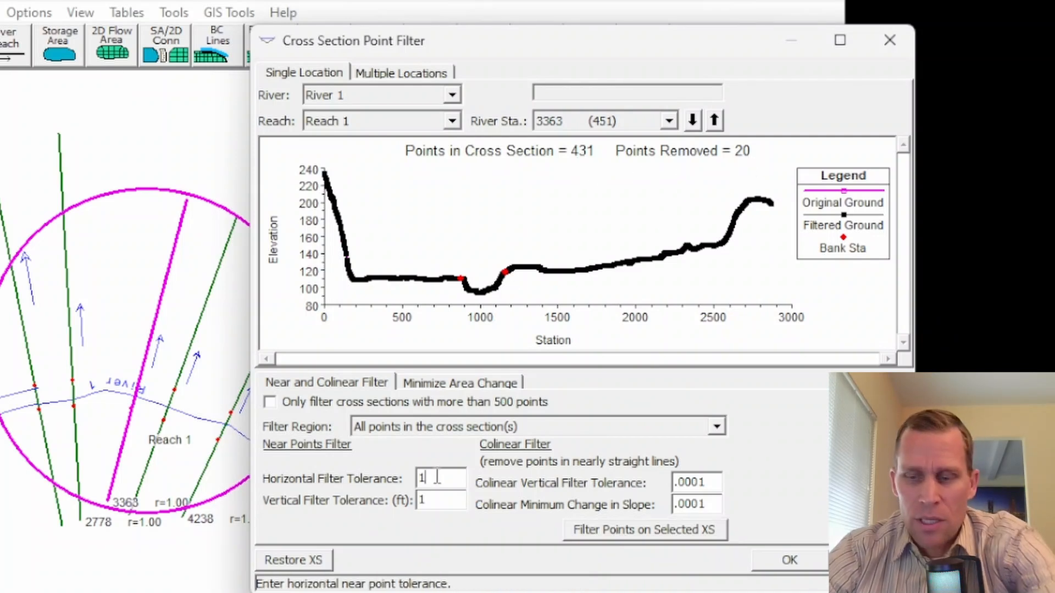
{"action": "type", "text": "0"}
{"action": "left_click", "coordinate": [447, 500]}
{"action": "type", "text": "0"}
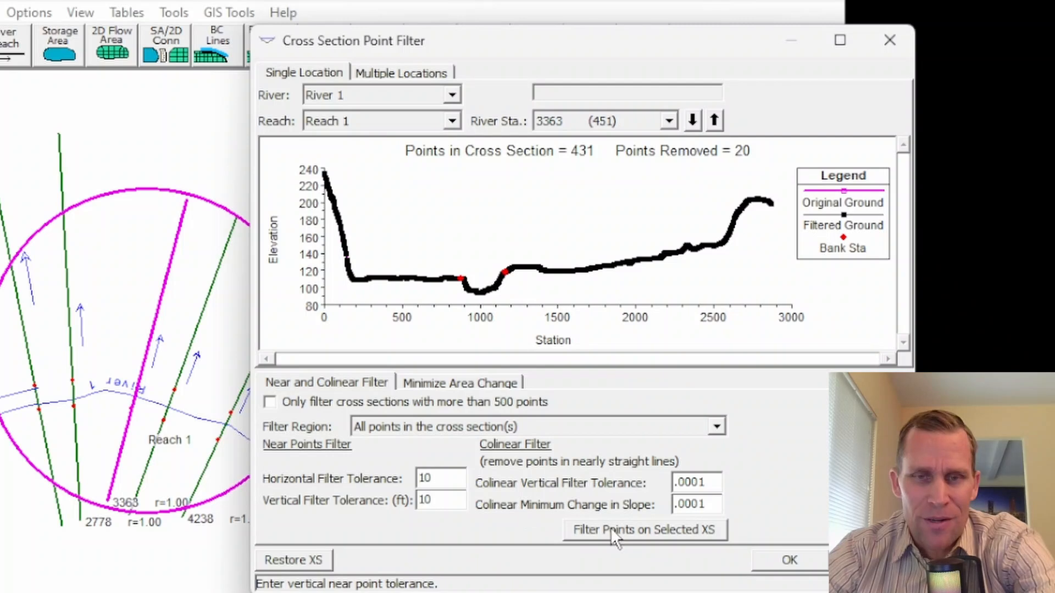
{"action": "left_click", "coordinate": [294, 561]}
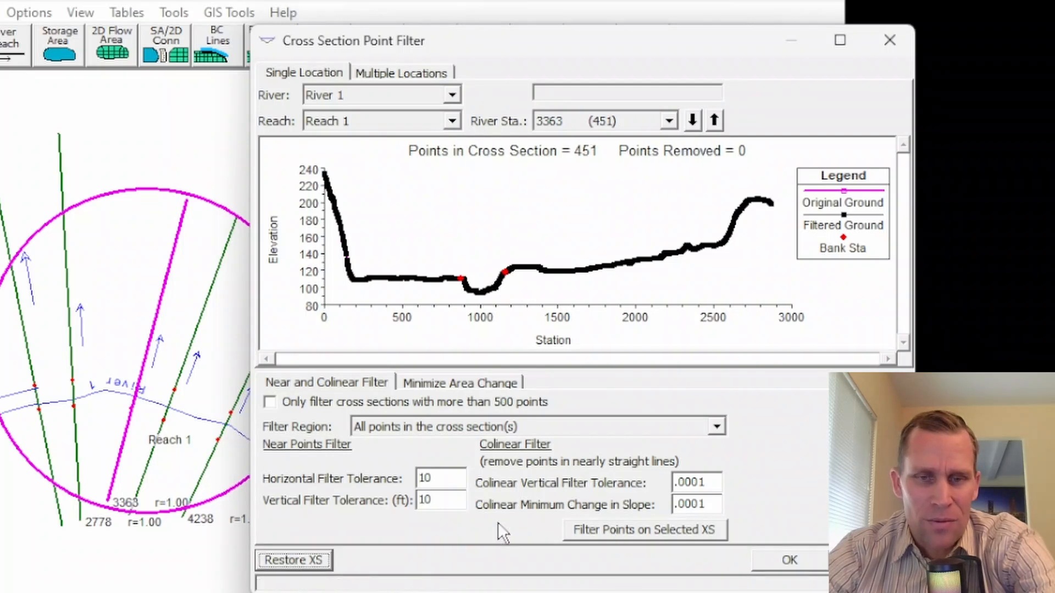
{"action": "left_click", "coordinate": [596, 528]}
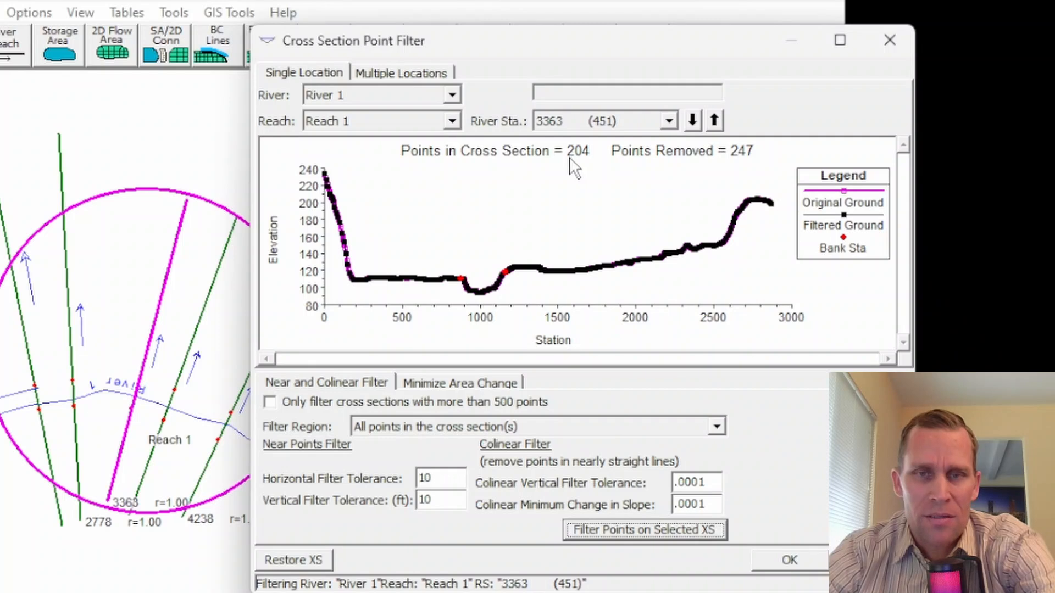
Step: Restore cross section 3363, filter it with horizontal and vertical near-point tolerances of 50, and accept the result
{"action": "double_click", "coordinate": [426, 479]}
{"action": "type", "text": "50"}
{"action": "double_click", "coordinate": [422, 500]}
{"action": "type", "text": "50"}
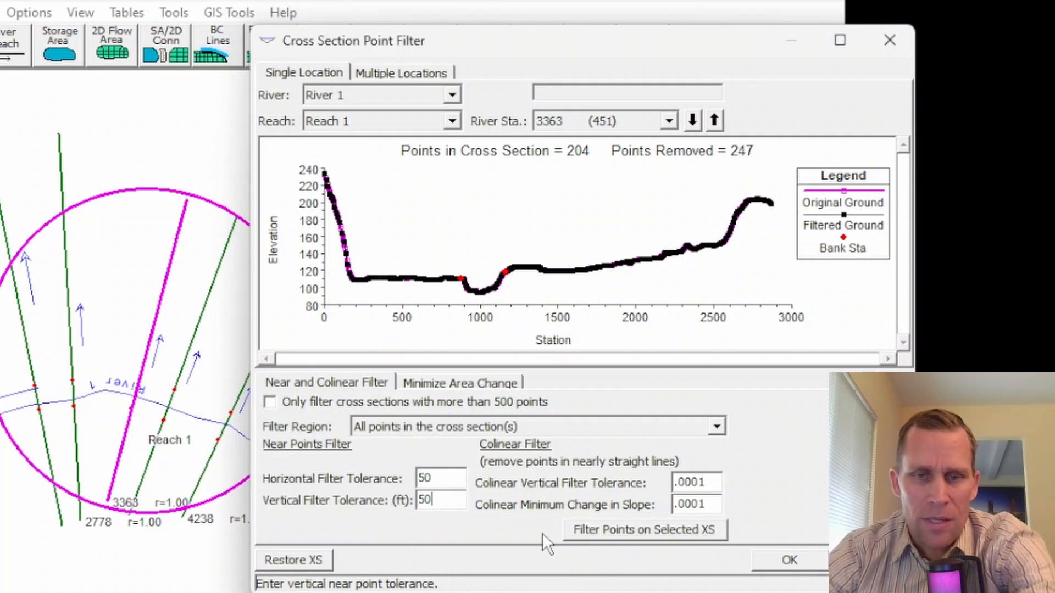
{"action": "left_click", "coordinate": [313, 562]}
{"action": "left_click", "coordinate": [631, 530]}
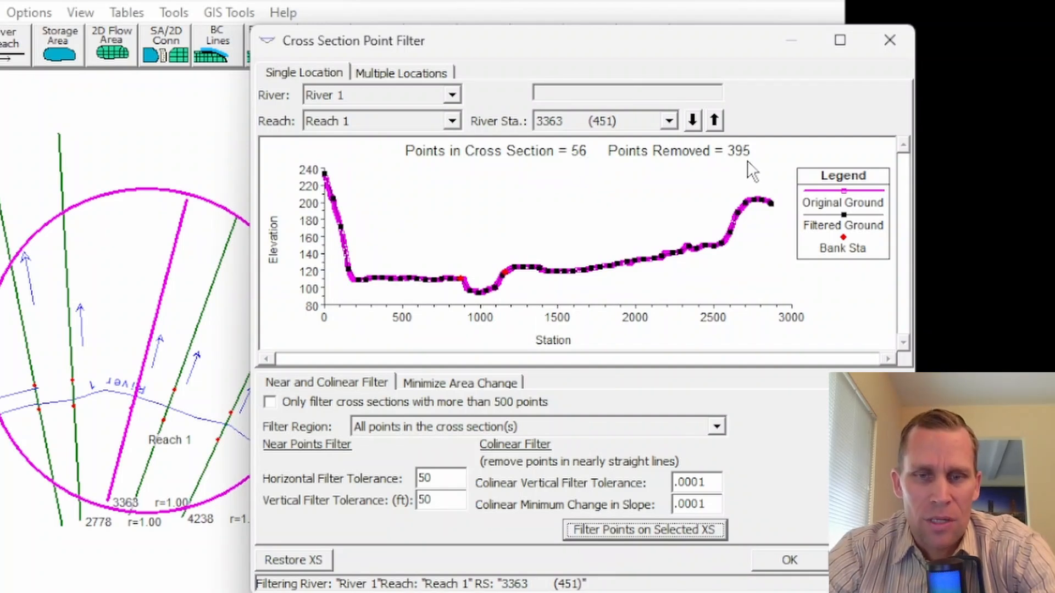
{"action": "left_click", "coordinate": [789, 561]}
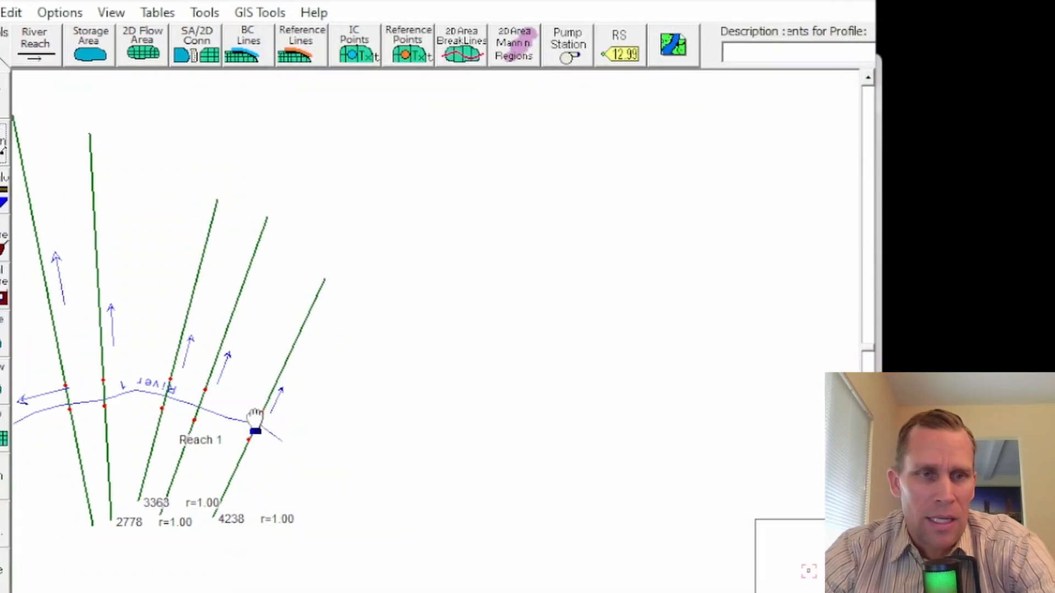
Step: Review the filtered station and elevation table and profile of cross section 3363, and close the editor
{"action": "left_click", "coordinate": [31, 157]}
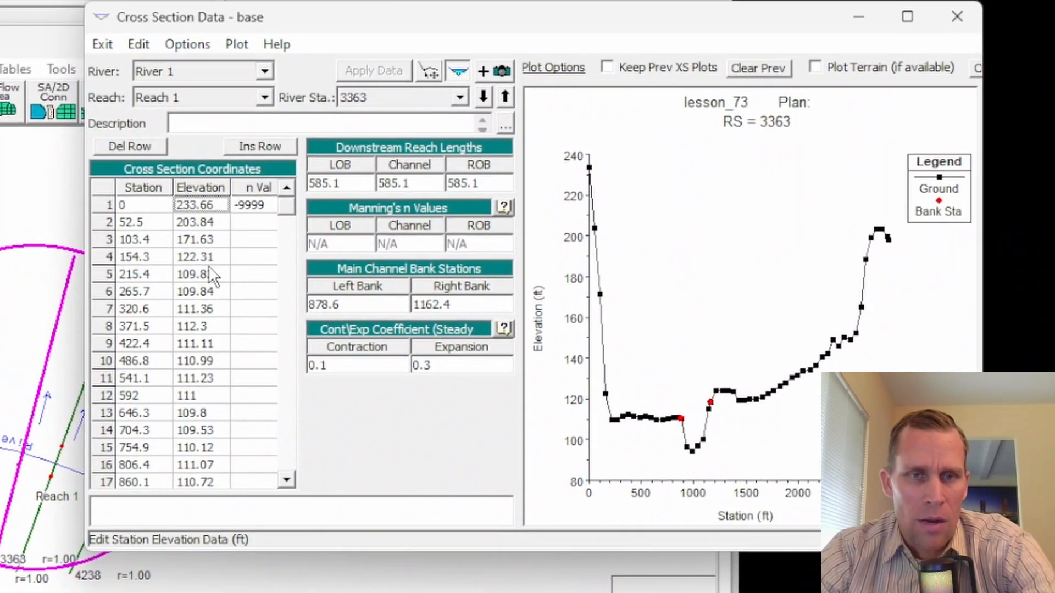
{"action": "scroll", "coordinate": [209, 267], "scroll_direction": "down", "scroll_amount": 16}
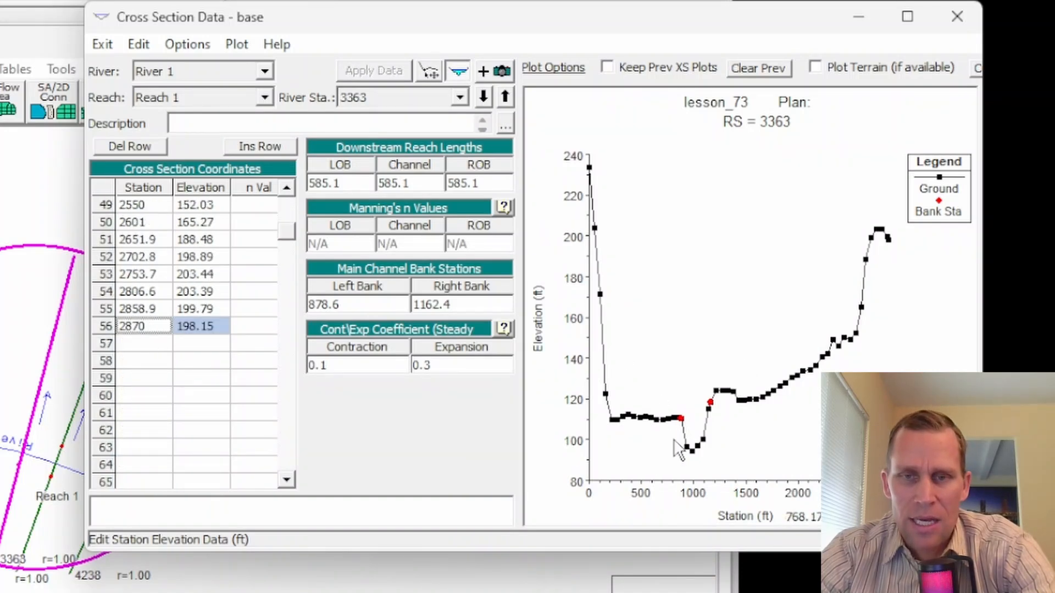
{"action": "left_click", "coordinate": [956, 25]}
Step: Examine the main channel between the bank stations in the cross section data plot of station 3363
{"action": "left_click", "coordinate": [55, 67]}
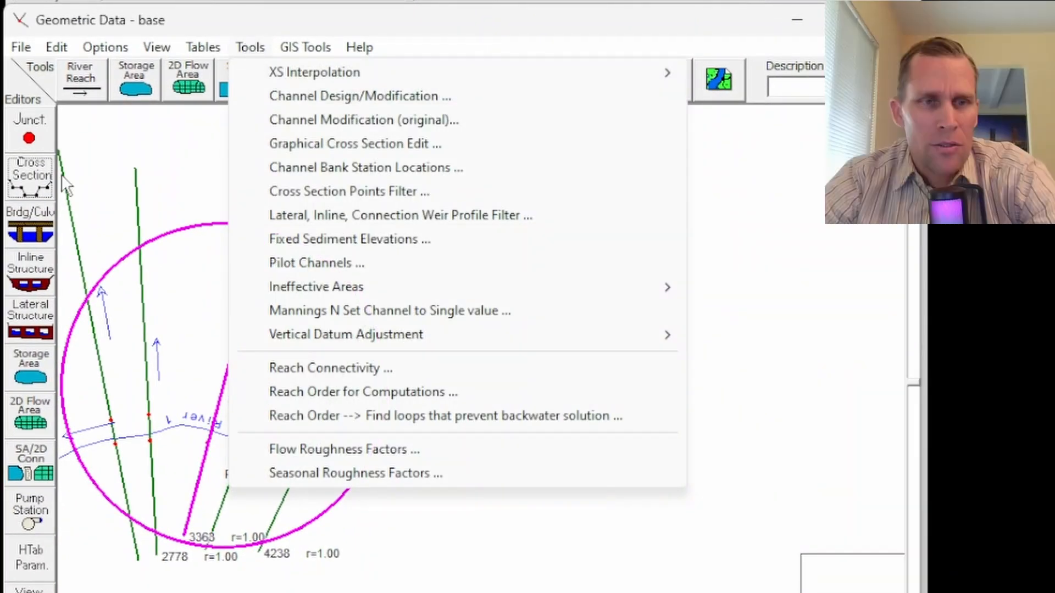
{"action": "left_click", "coordinate": [35, 179]}
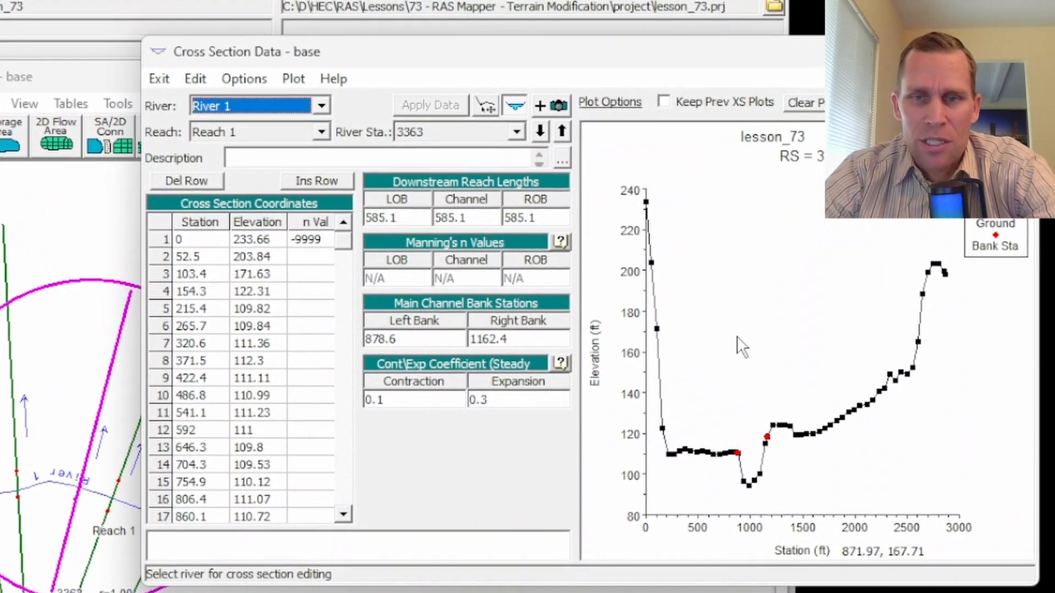
{"action": "right_click", "coordinate": [788, 318]}
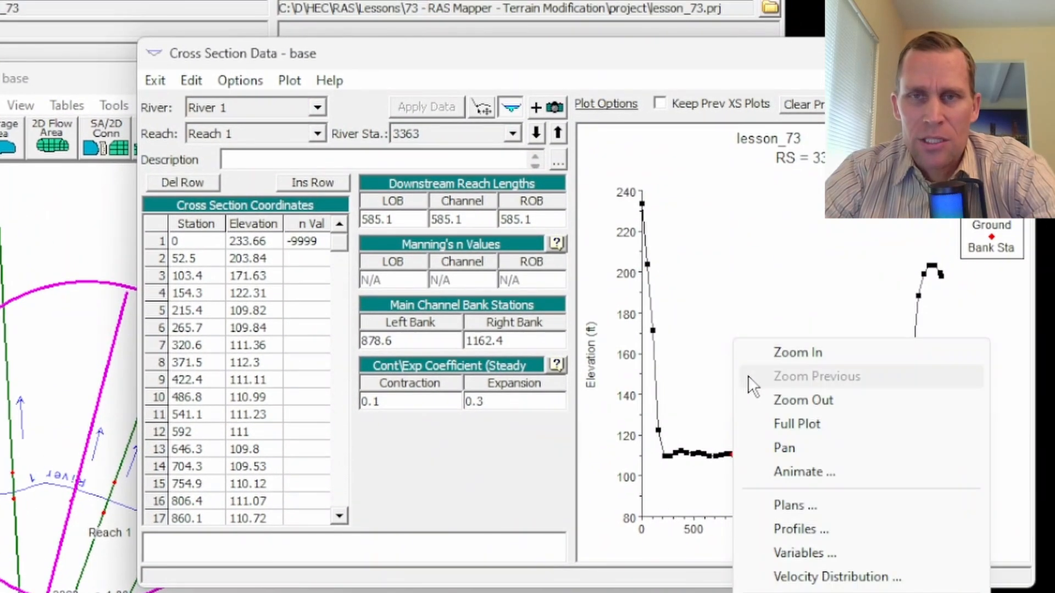
{"action": "left_click", "coordinate": [787, 353]}
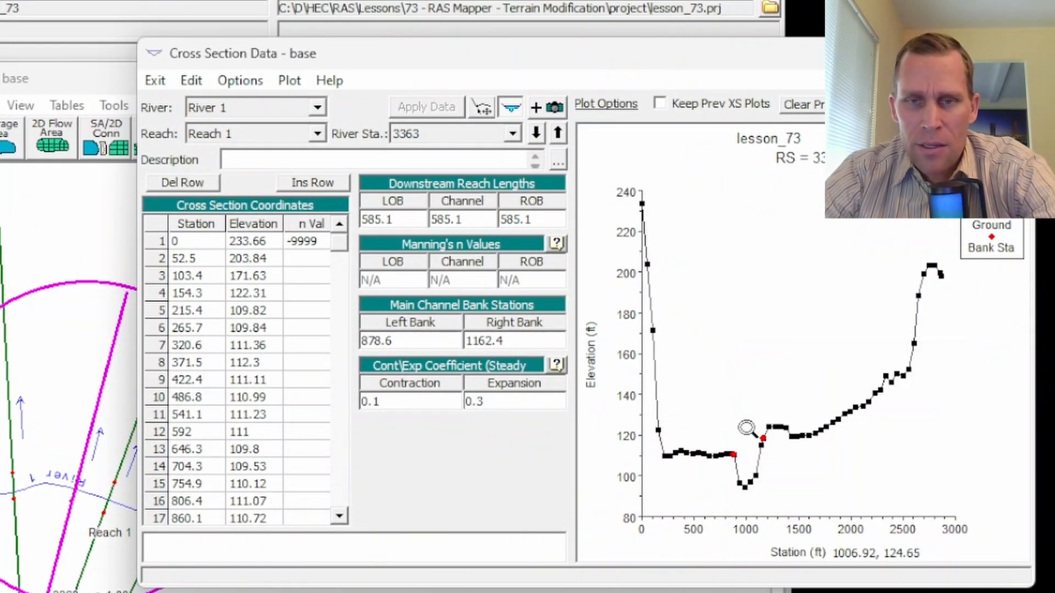
{"action": "left_click_drag", "start_coordinate": [703, 419], "coordinate": [791, 522]}
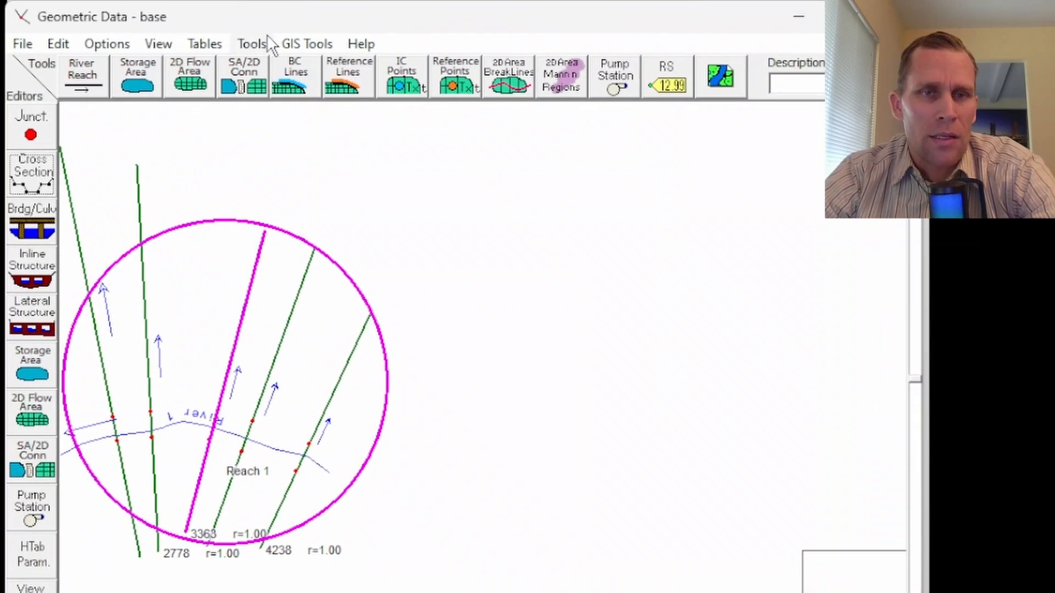
Step: In the graphical cross section editor, deepen section 3363's channel by moving its bed points down to elevations of about 84 to 88 ft
{"action": "left_click", "coordinate": [250, 44]}
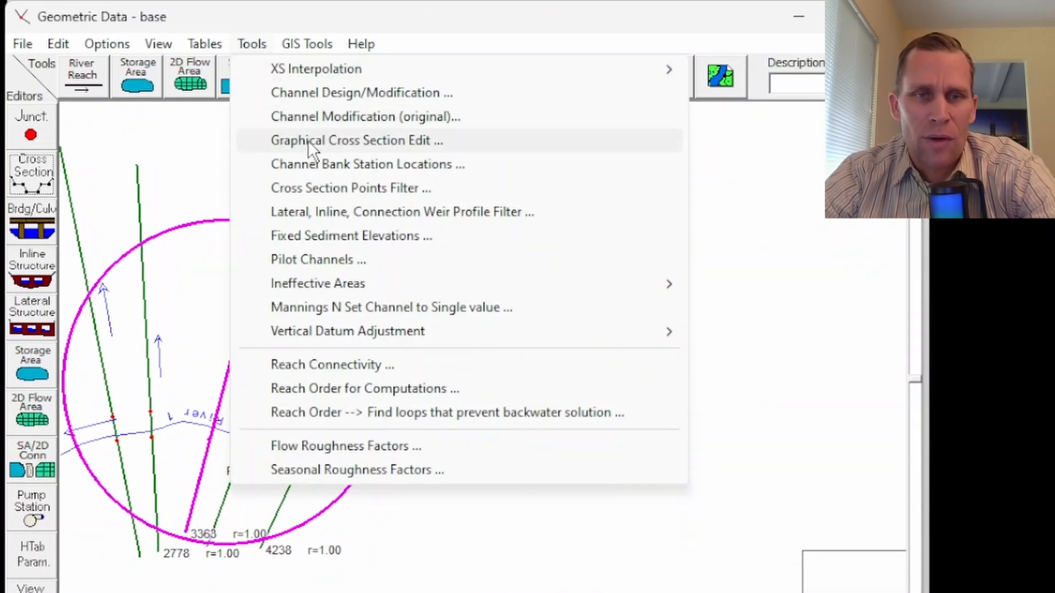
{"action": "left_click", "coordinate": [344, 140]}
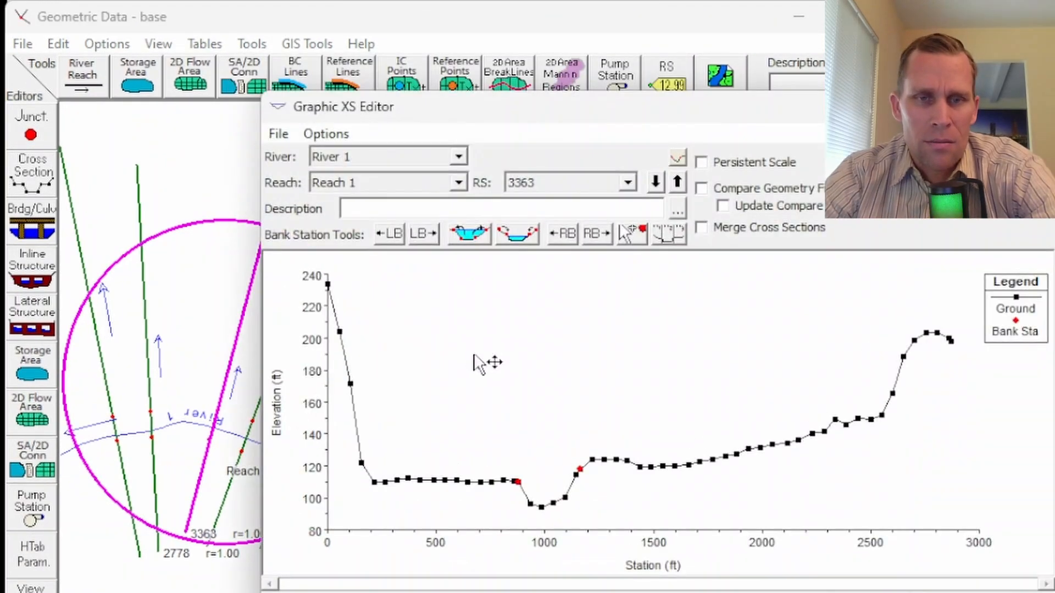
{"action": "right_click", "coordinate": [477, 355]}
{"action": "key", "text": "Escape"}
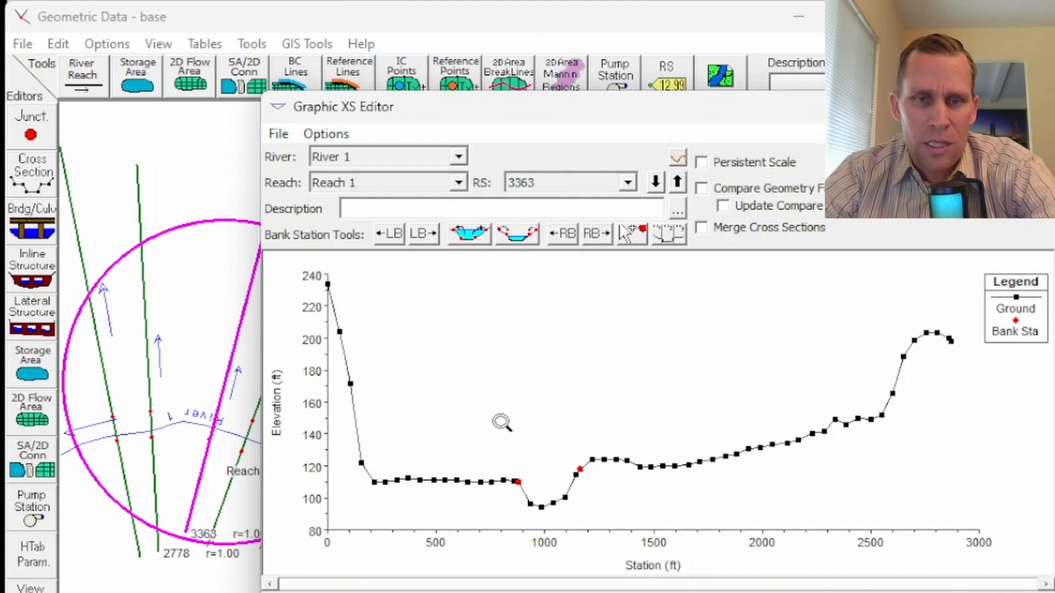
{"action": "left_click_drag", "start_coordinate": [484, 436], "coordinate": [629, 544]}
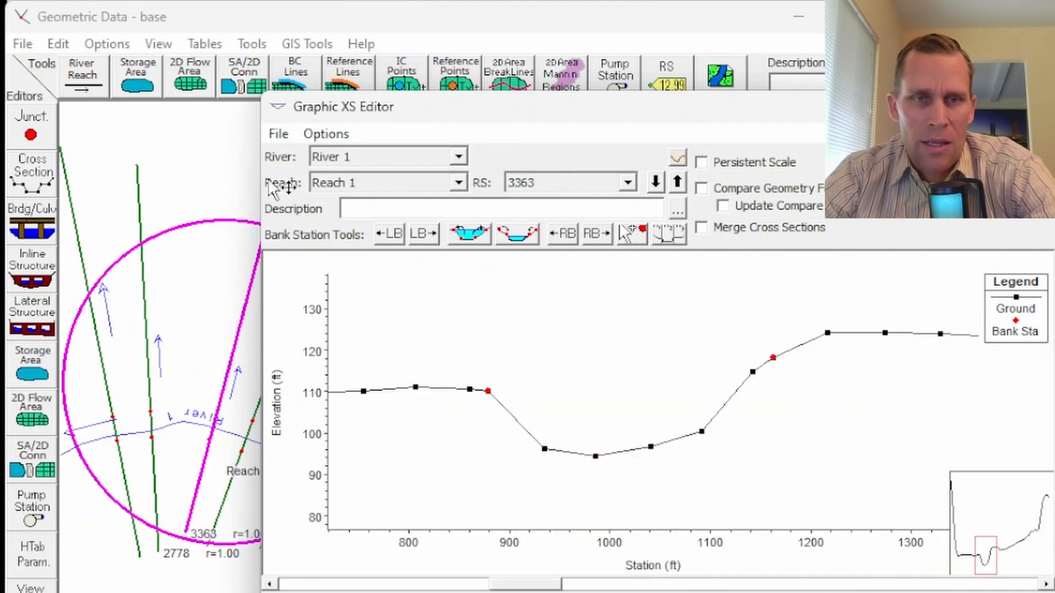
{"action": "left_click", "coordinate": [326, 133]}
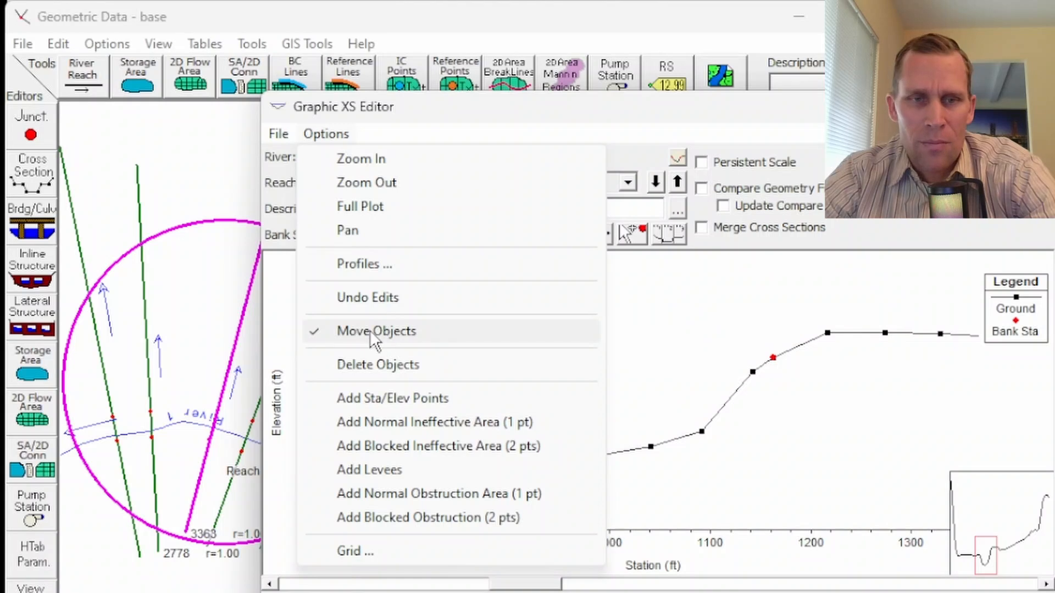
{"action": "left_click", "coordinate": [613, 100]}
{"action": "left_click_drag", "start_coordinate": [545, 450], "coordinate": [529, 485]}
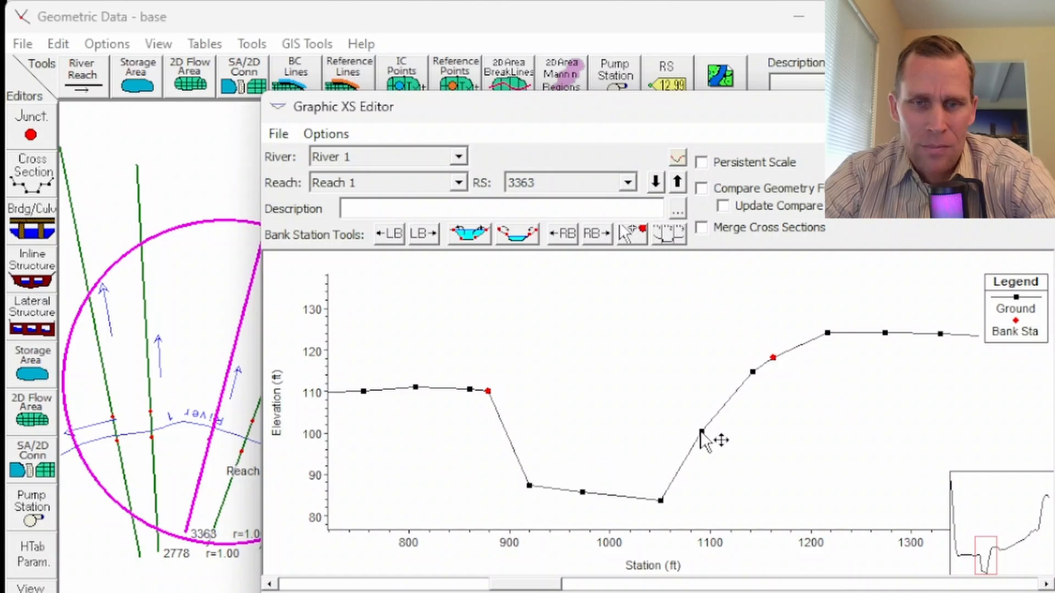
{"action": "left_click_drag", "start_coordinate": [701, 432], "coordinate": [713, 440]}
Step: Add two station/elevation points to the lowered channel of section 3363, near stations 1010 and 1075
{"action": "left_click", "coordinate": [326, 133]}
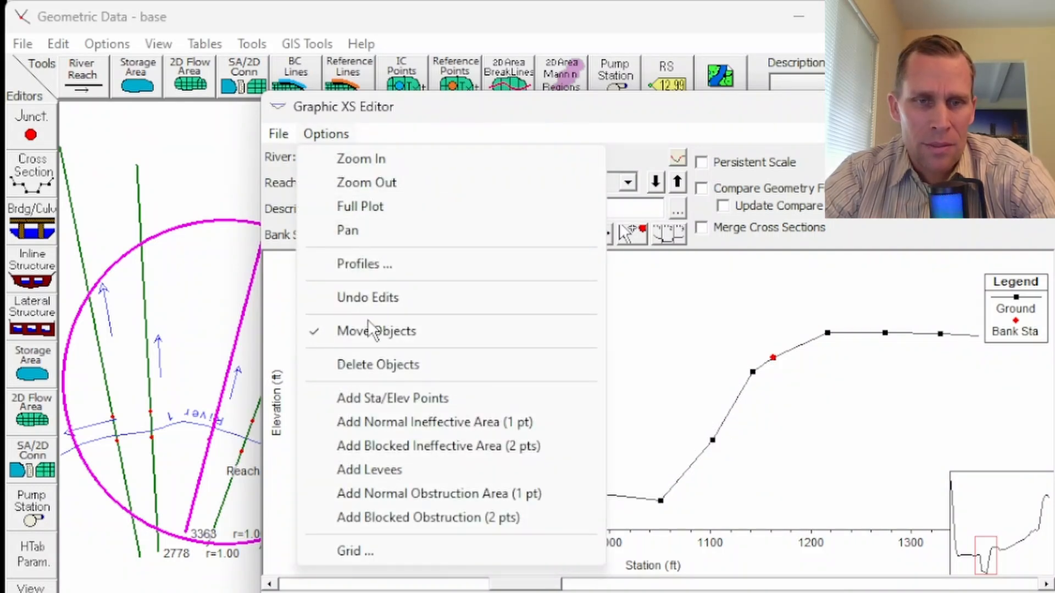
{"action": "left_click", "coordinate": [393, 400]}
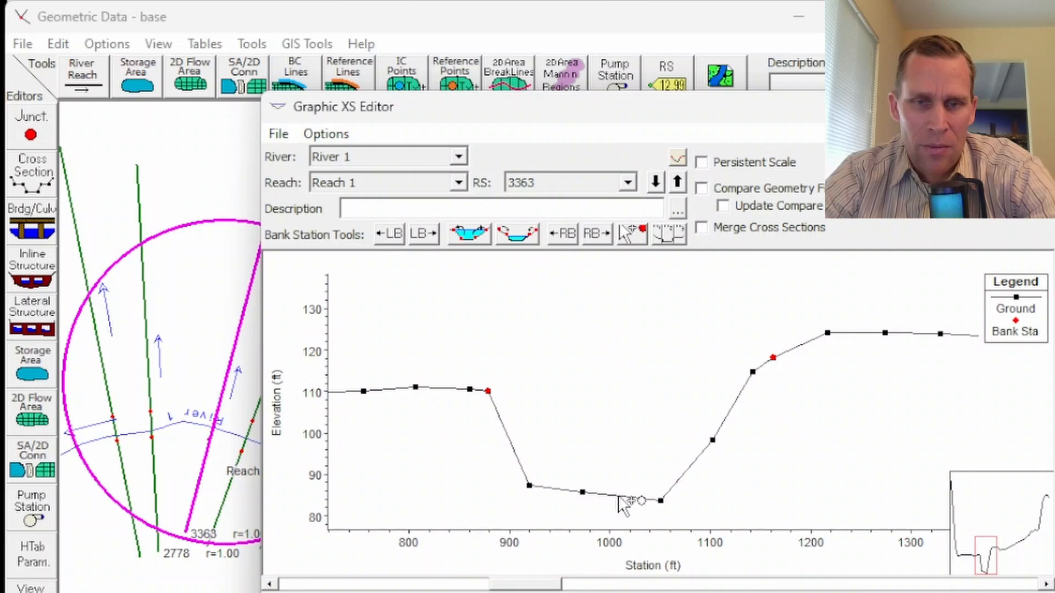
{"action": "left_click", "coordinate": [687, 468]}
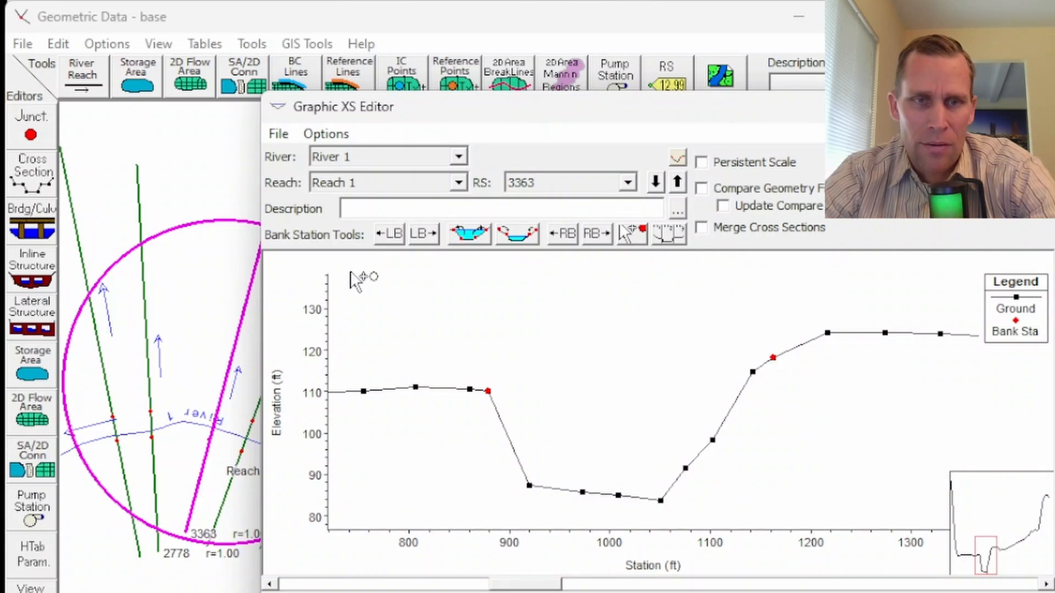
Step: Round out the channel bottom by moving the two middle bed points down to elevations of about 83 and 82 ft
{"action": "left_click", "coordinate": [326, 133]}
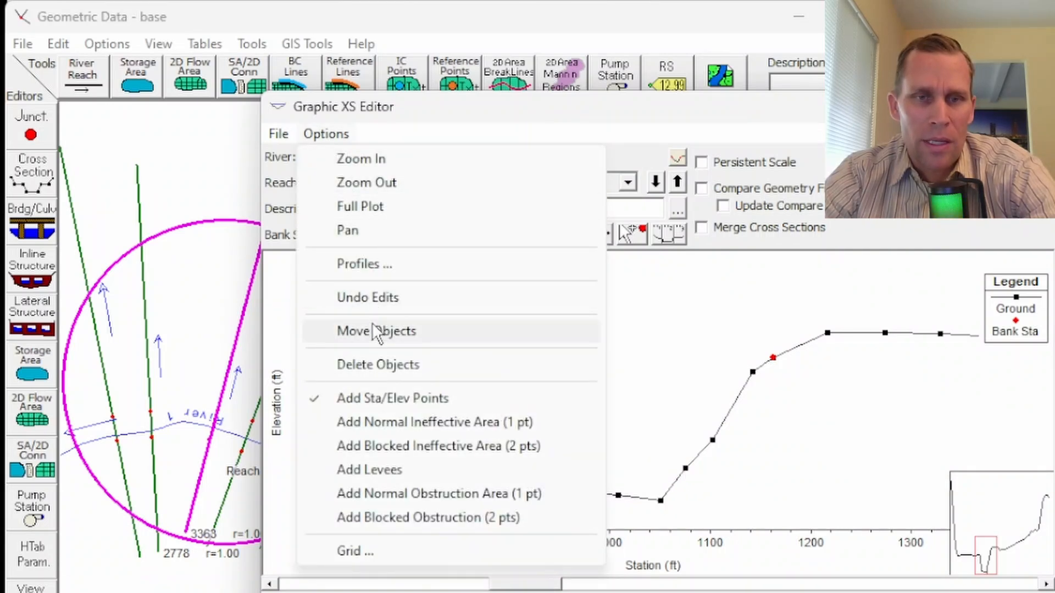
{"action": "left_click", "coordinate": [385, 331]}
{"action": "left_click_drag", "start_coordinate": [618, 496], "coordinate": [578, 503]}
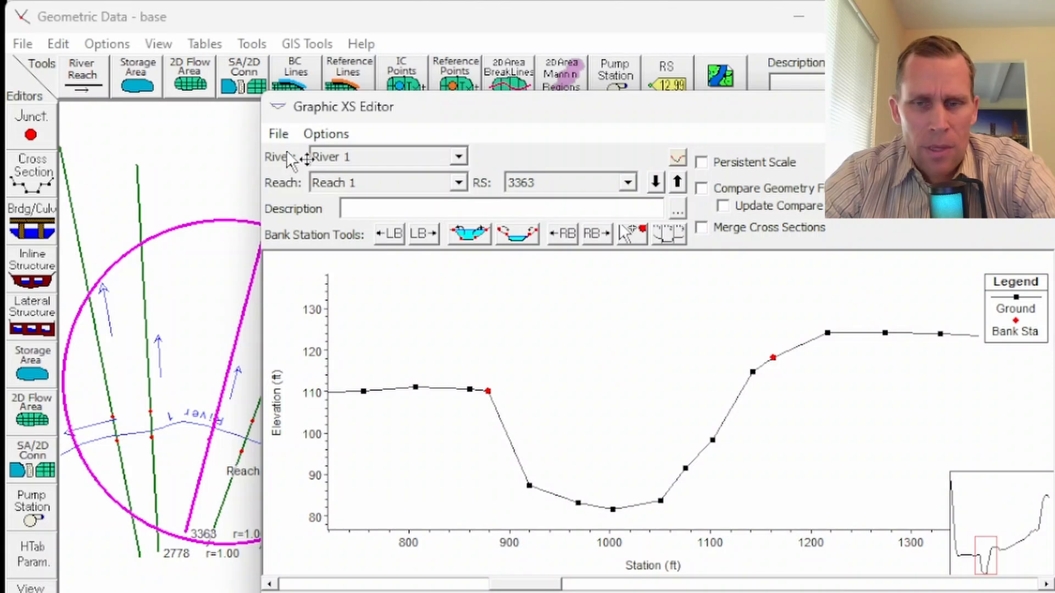
Step: Close the graphical cross section editor and save the geometry data
{"action": "left_click", "coordinate": [1031, 107]}
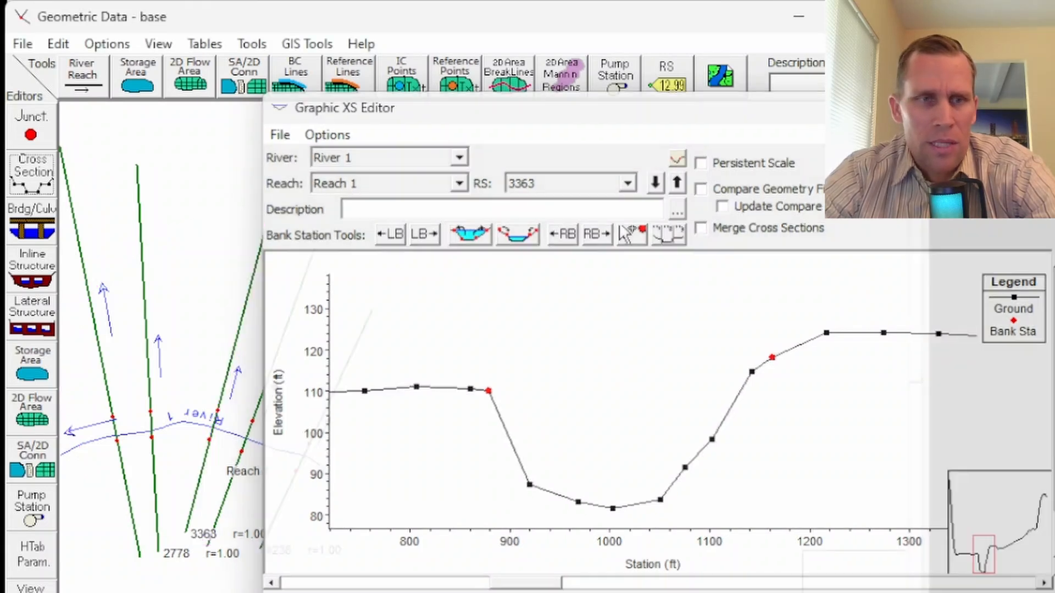
{"action": "left_click", "coordinate": [21, 44]}
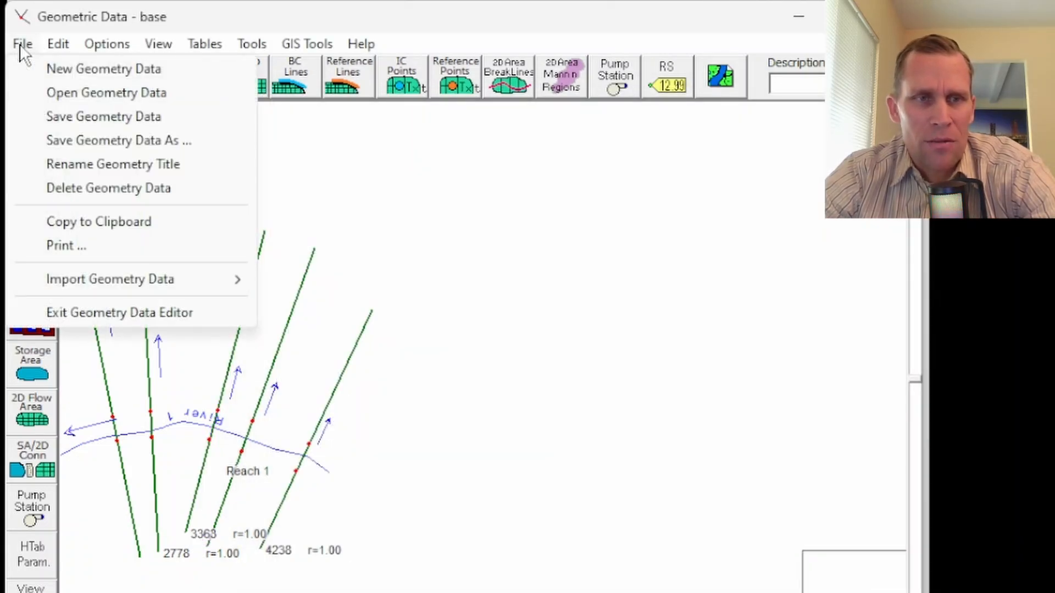
{"action": "left_click", "coordinate": [98, 117]}
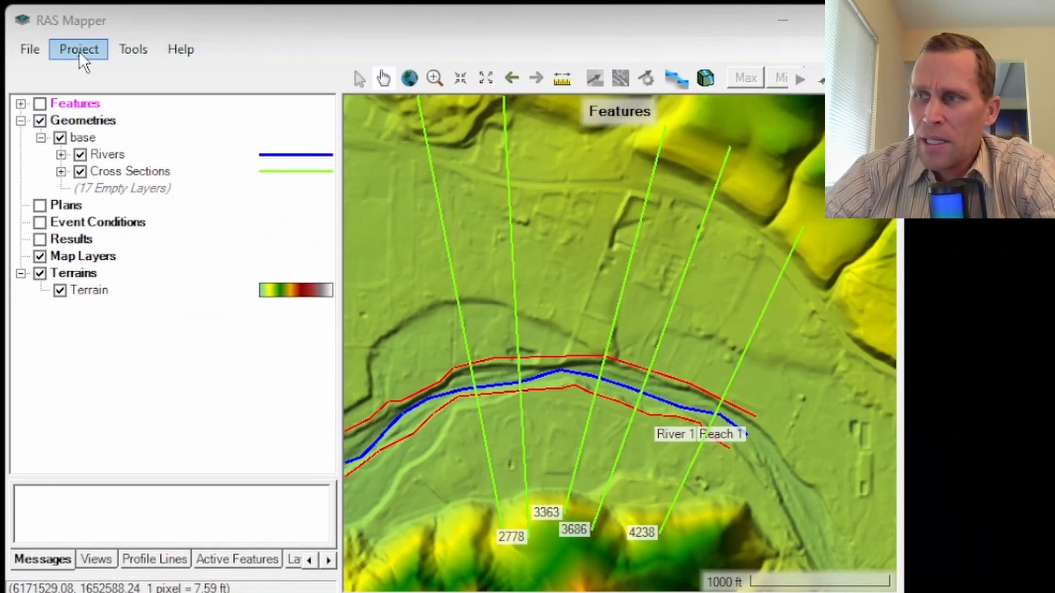
Step: In RAS Mapper, export the base geometry's overbanks and channel as terrain GeoTIFF modified_terrain_2 in the Terrain folder, with raster cell size 1
{"action": "left_click", "coordinate": [82, 138]}
{"action": "right_click", "coordinate": [82, 138]}
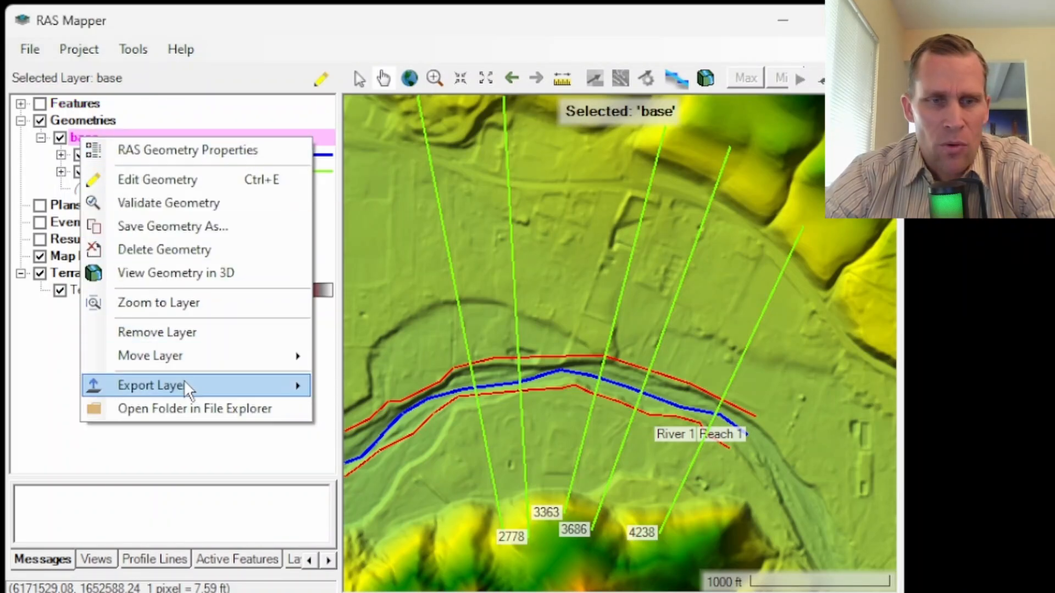
{"action": "mouse_move", "coordinate": [185, 381]}
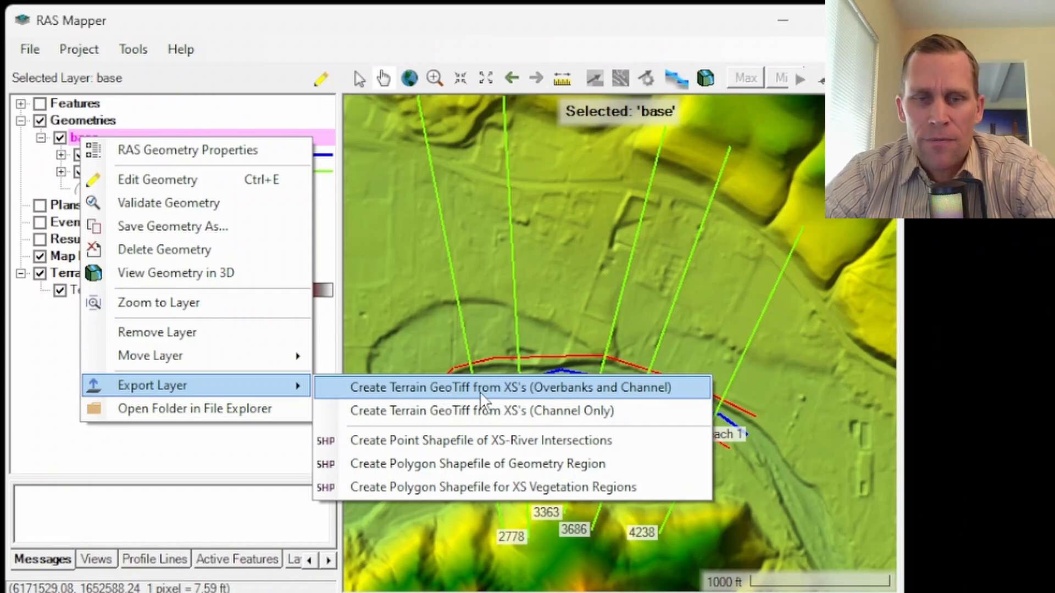
{"action": "left_click", "coordinate": [572, 390]}
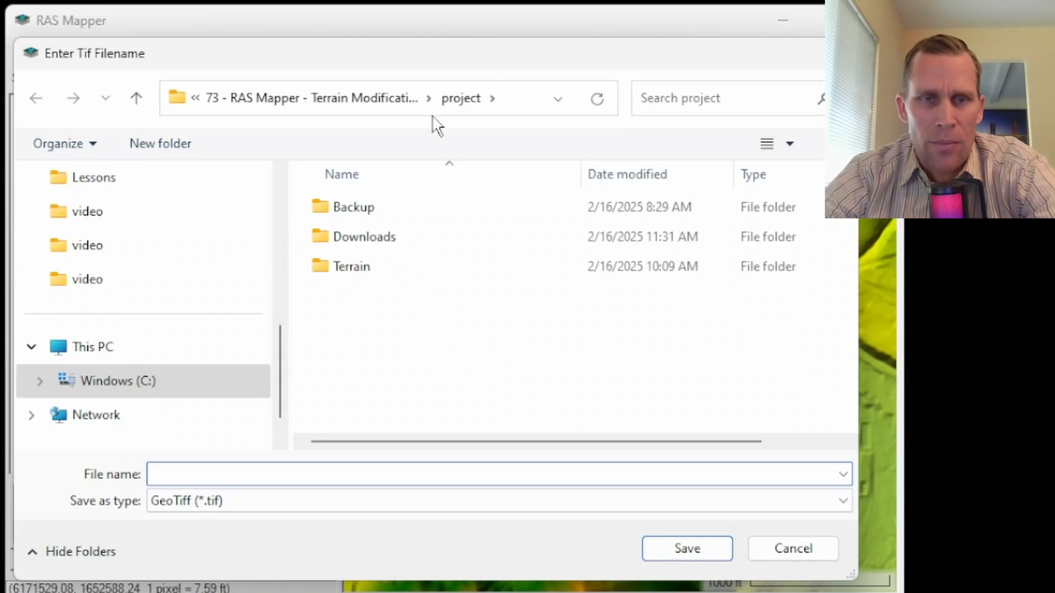
{"action": "double_click", "coordinate": [357, 266]}
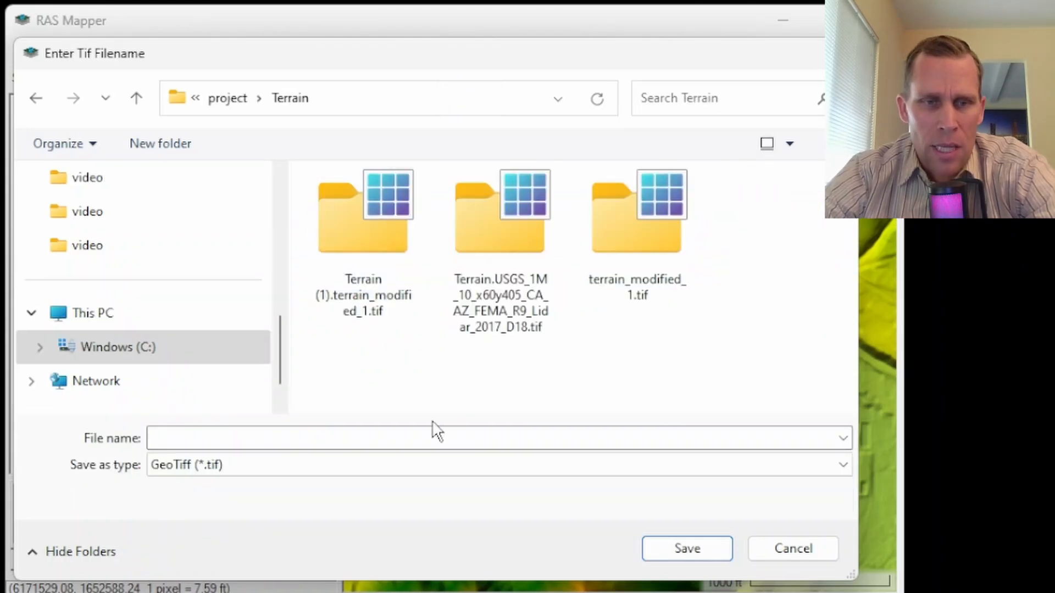
{"action": "left_click", "coordinate": [435, 440]}
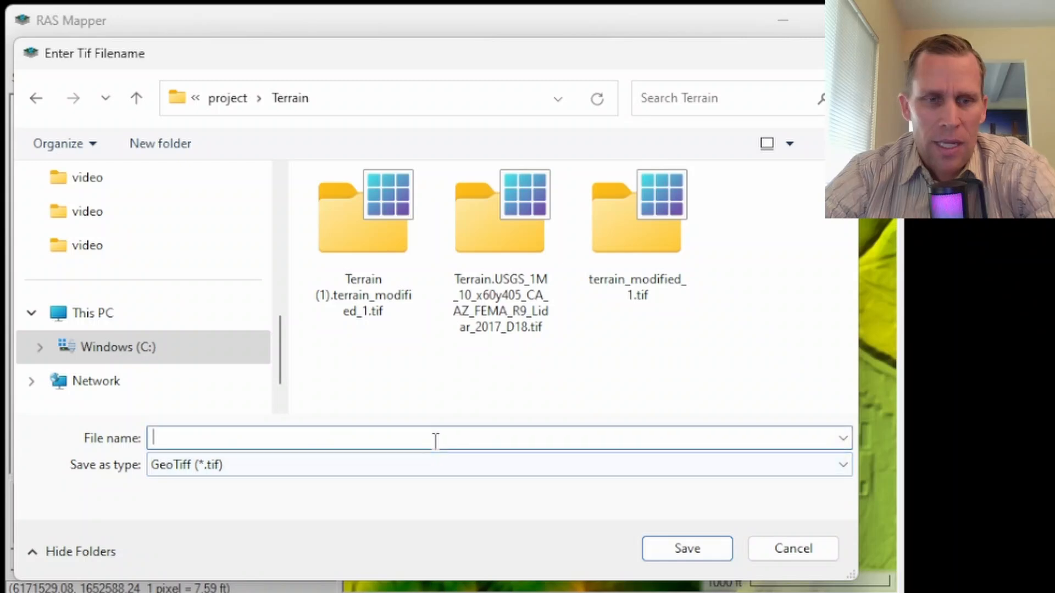
{"action": "type", "text": "modified_terrain_2"}
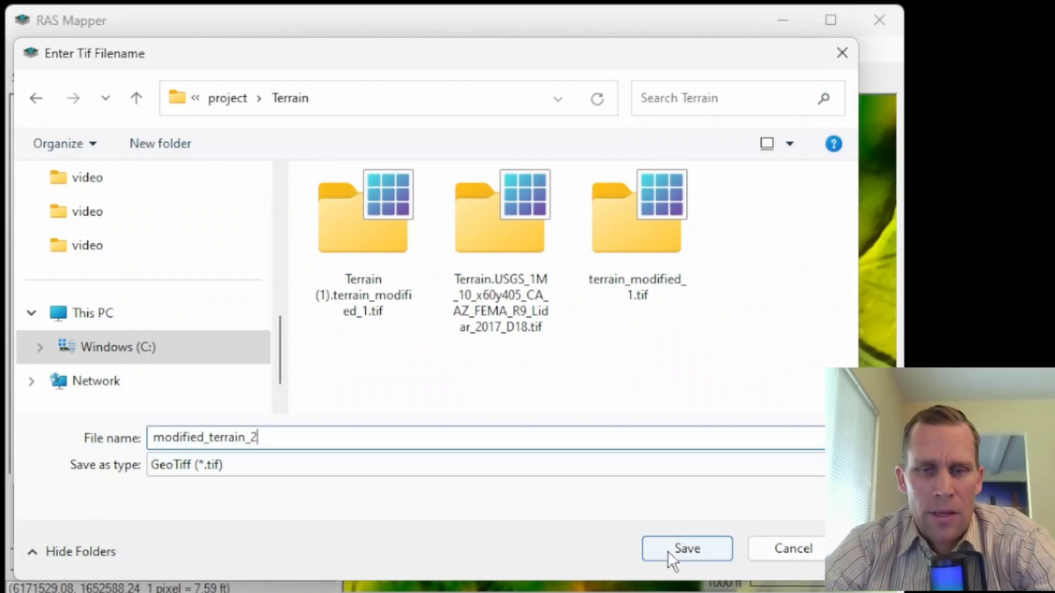
{"action": "left_click", "coordinate": [669, 548]}
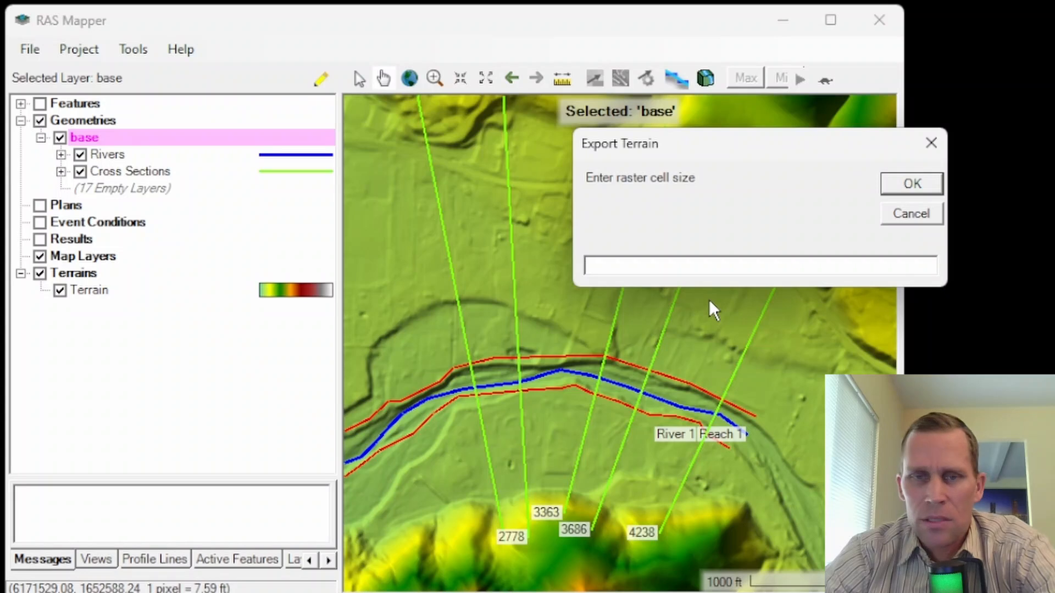
{"action": "type", "text": "1"}
{"action": "left_click", "coordinate": [908, 187]}
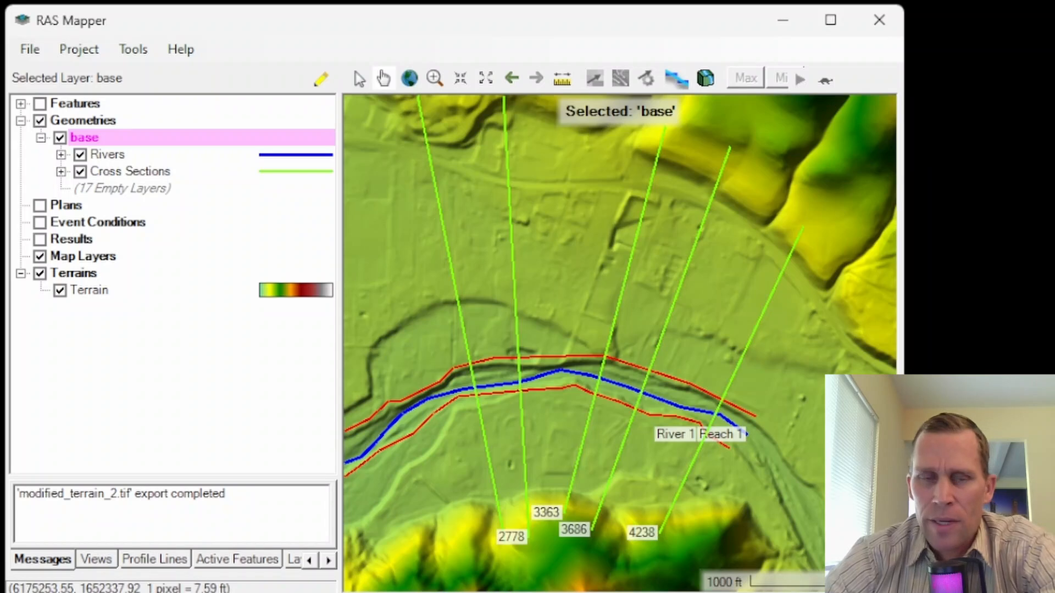
Step: Create a new RAS terrain from modified_terrain_2.tif with the default output settings, and hide the original Terrain layer
{"action": "left_click", "coordinate": [87, 272]}
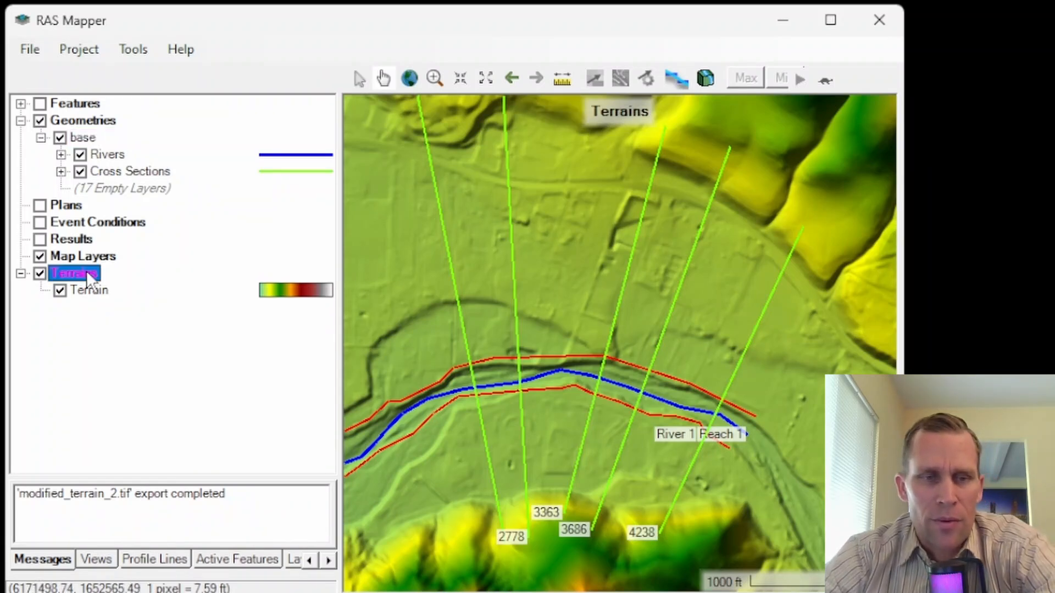
{"action": "right_click", "coordinate": [75, 271]}
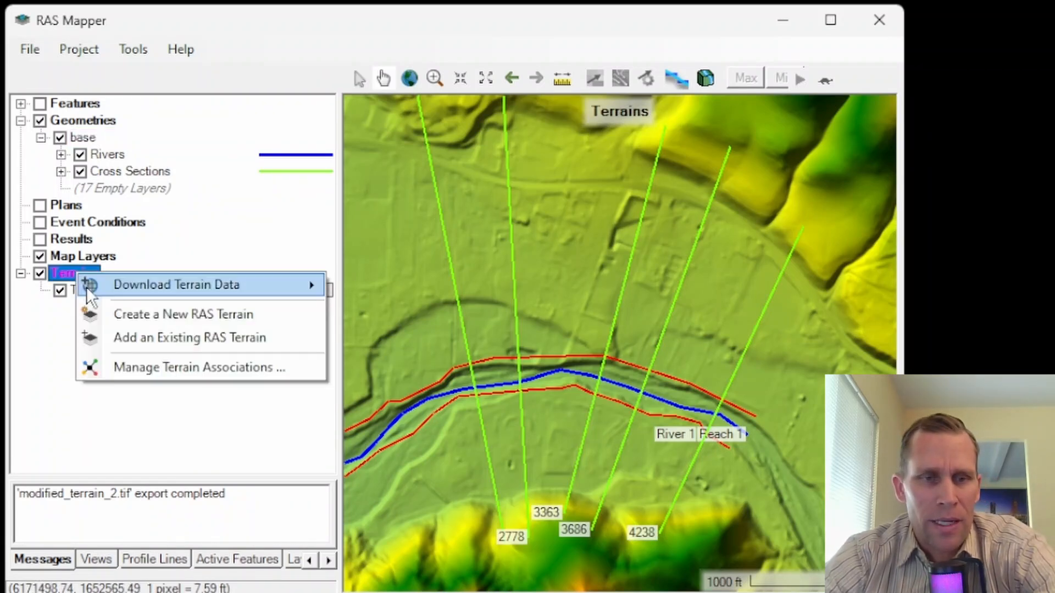
{"action": "left_click", "coordinate": [150, 316]}
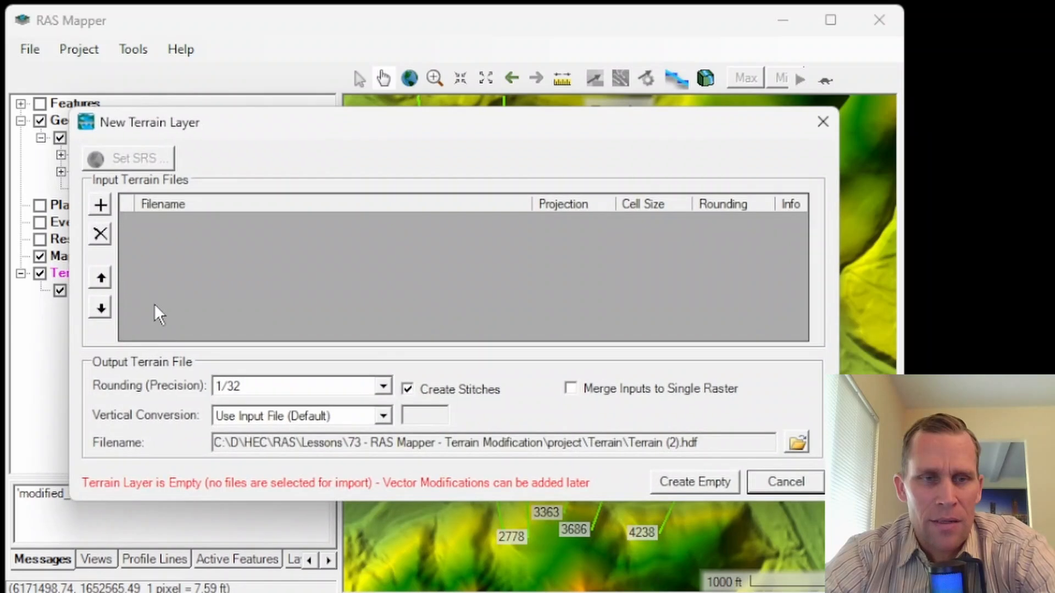
{"action": "left_click", "coordinate": [100, 208]}
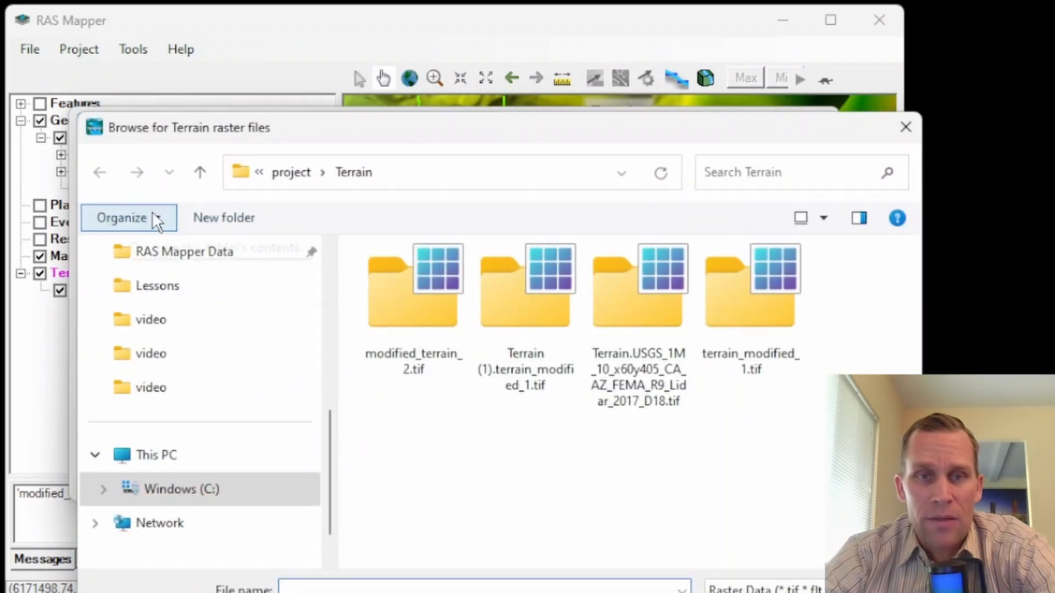
{"action": "left_click_drag", "start_coordinate": [446, 135], "coordinate": [440, 72]}
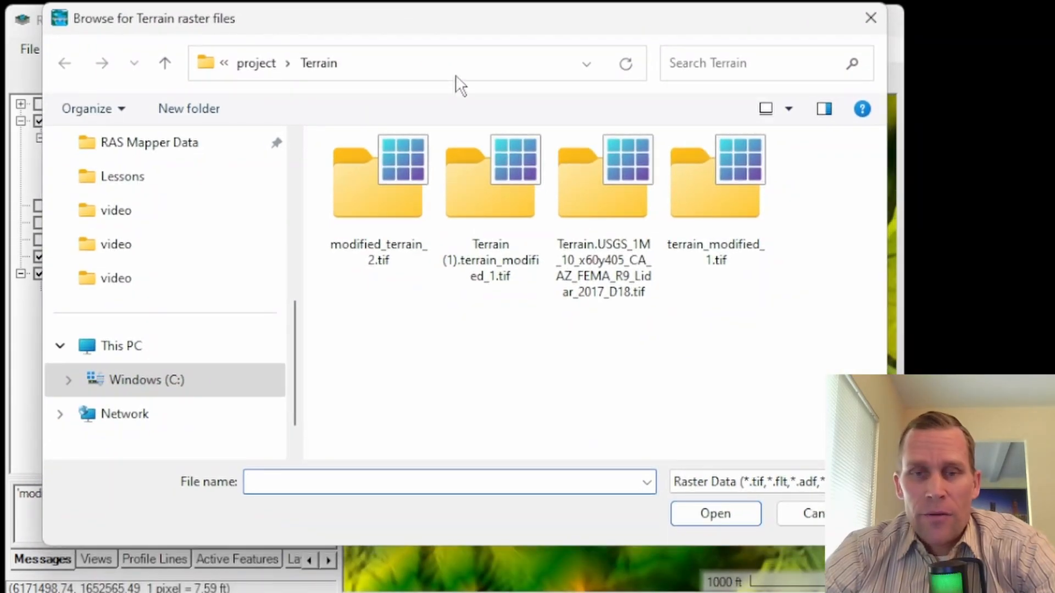
{"action": "double_click", "coordinate": [390, 193]}
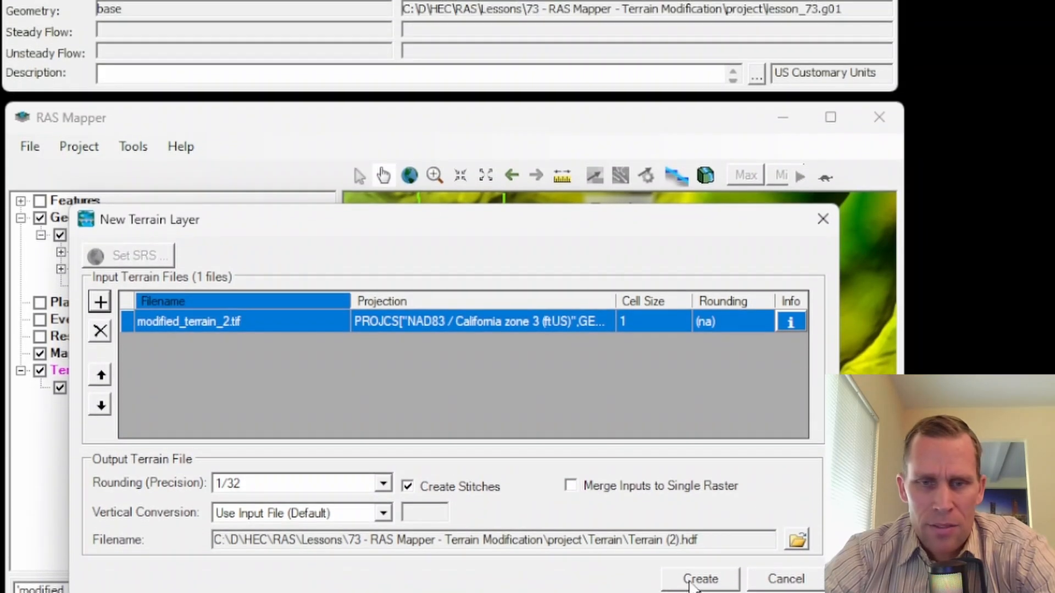
{"action": "left_click", "coordinate": [698, 484]}
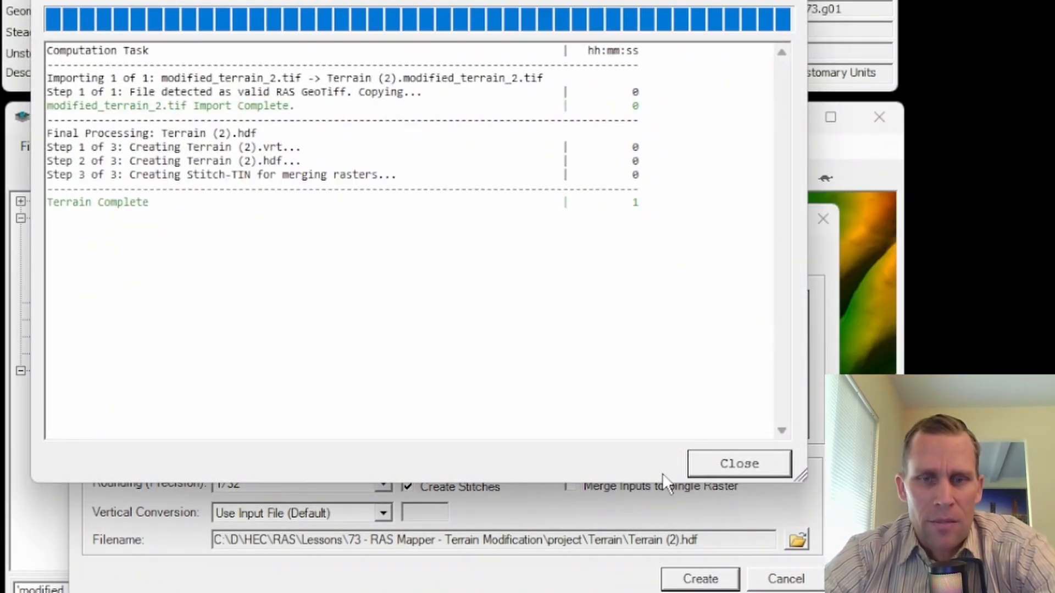
{"action": "left_click", "coordinate": [731, 464]}
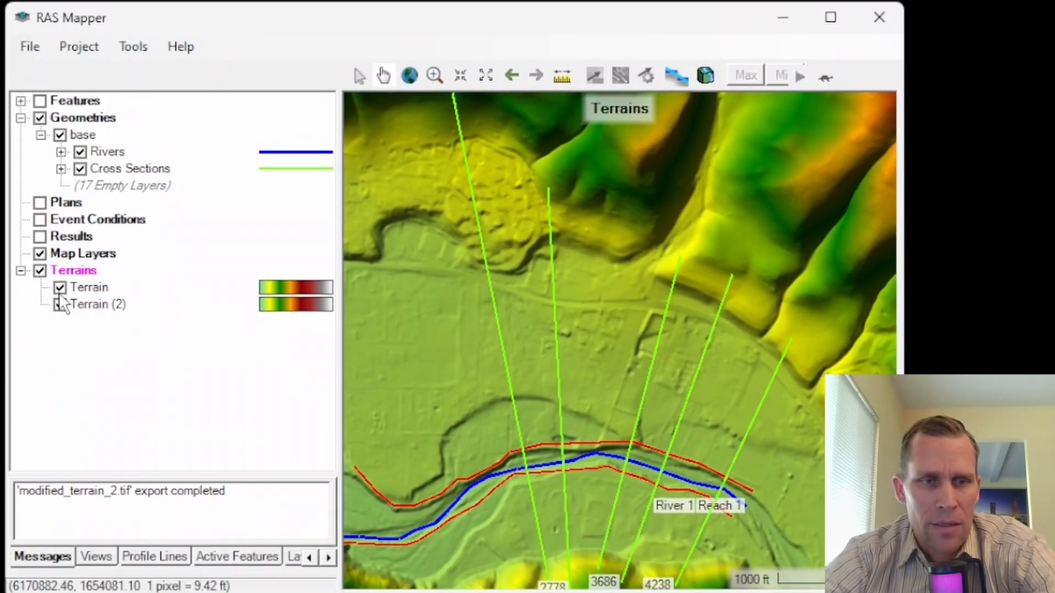
{"action": "left_click", "coordinate": [59, 351]}
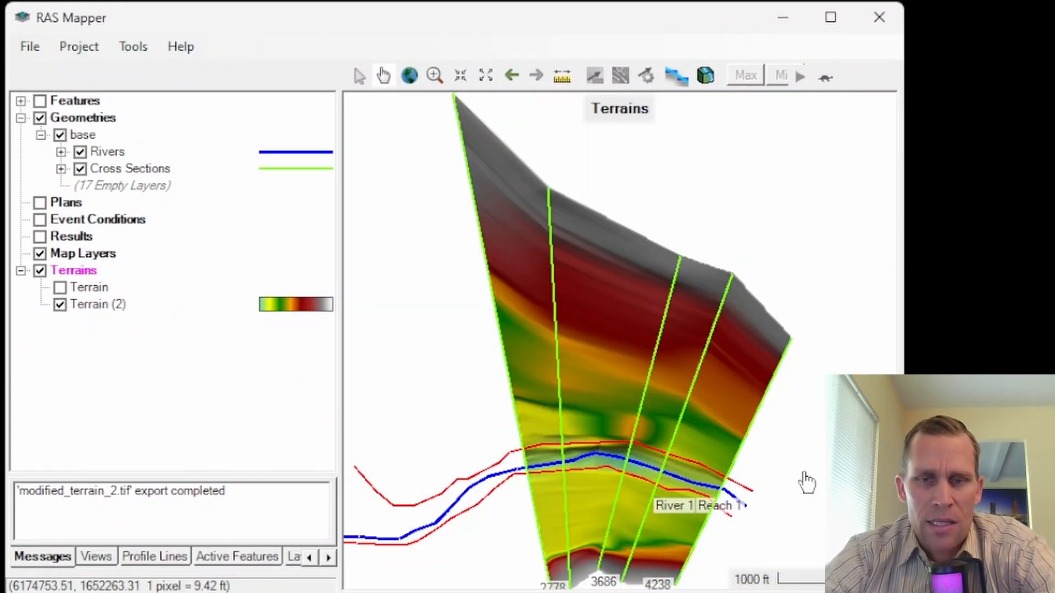
Step: Examine the new terrain around the cross sections and display the original Terrain layer again
{"action": "left_click_drag", "start_coordinate": [805, 480], "coordinate": [796, 406]}
{"action": "scroll", "coordinate": [653, 283], "scroll_direction": "up", "scroll_amount": 1}
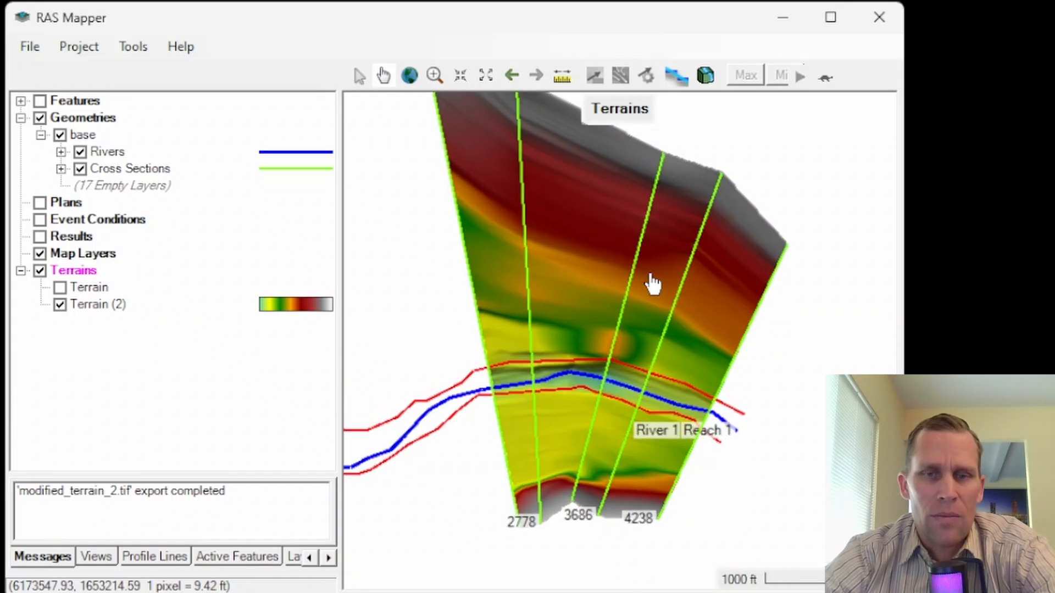
{"action": "scroll", "coordinate": [697, 236], "scroll_direction": "down", "scroll_amount": 1}
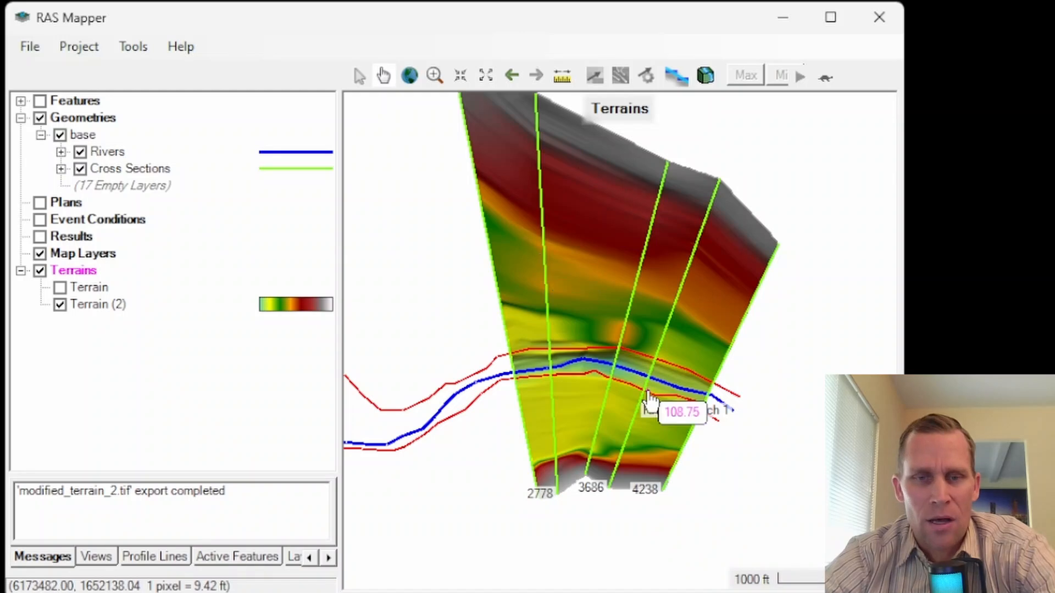
{"action": "left_click", "coordinate": [60, 287]}
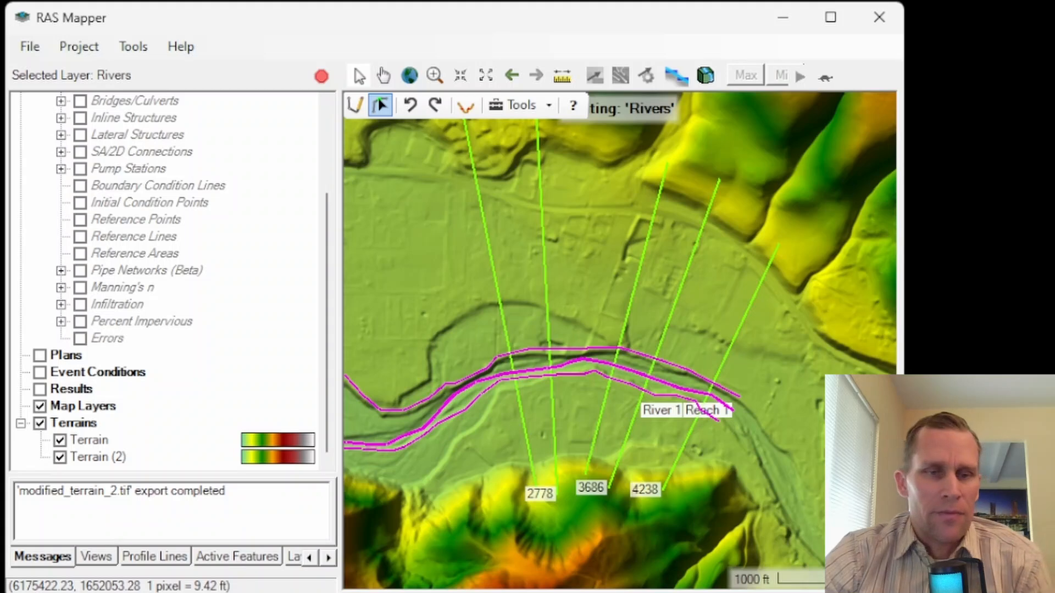
Step: Create a virtual clone of the original Terrain layer, keeping the default clone name
{"action": "left_click", "coordinate": [94, 442]}
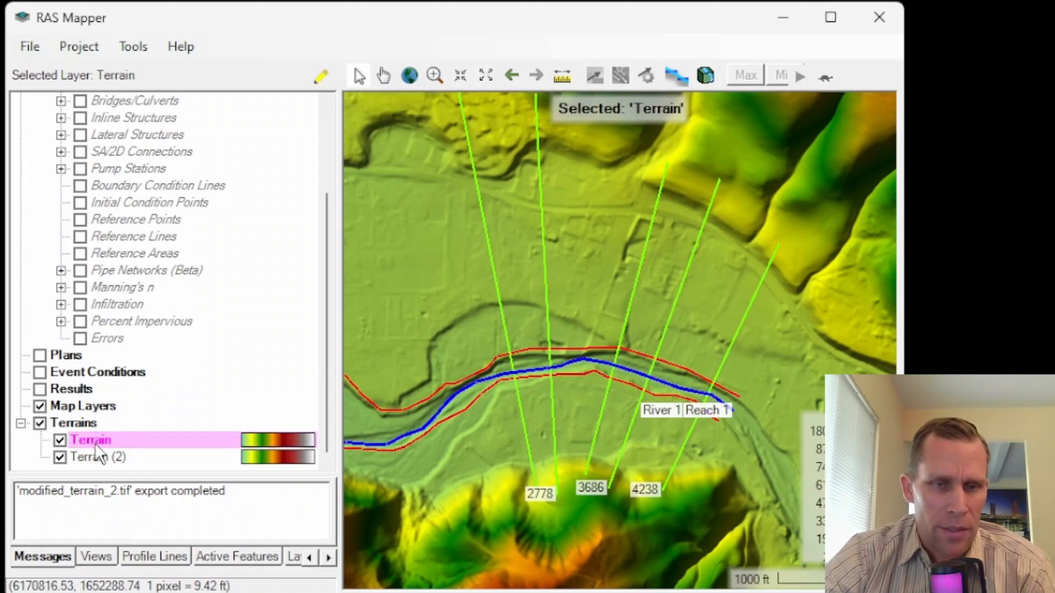
{"action": "scroll", "coordinate": [557, 448], "scroll_direction": "up", "scroll_amount": 2}
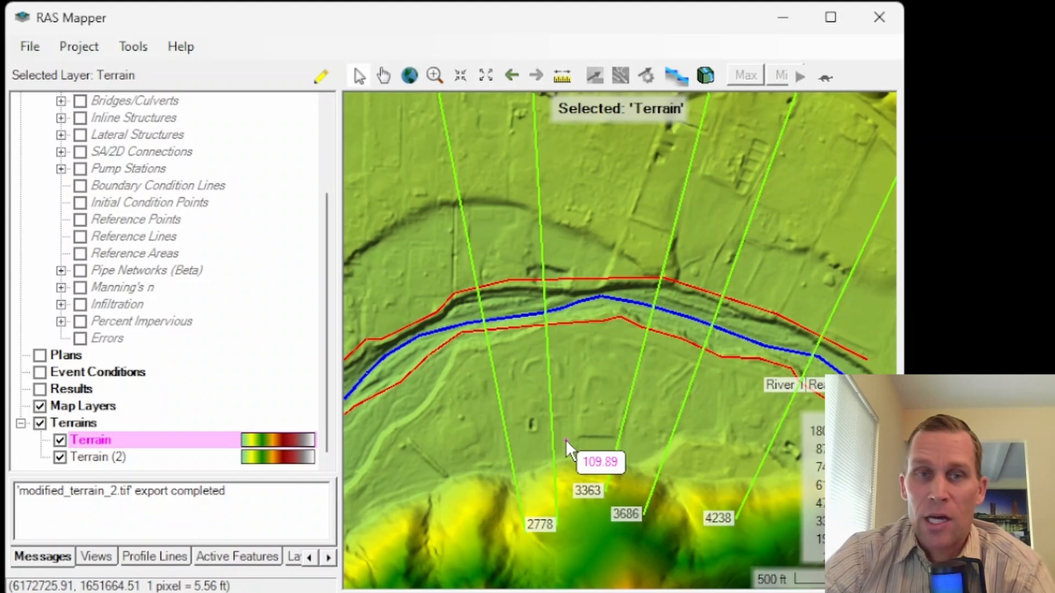
{"action": "right_click", "coordinate": [97, 442]}
{"action": "mouse_move", "coordinate": [232, 358]}
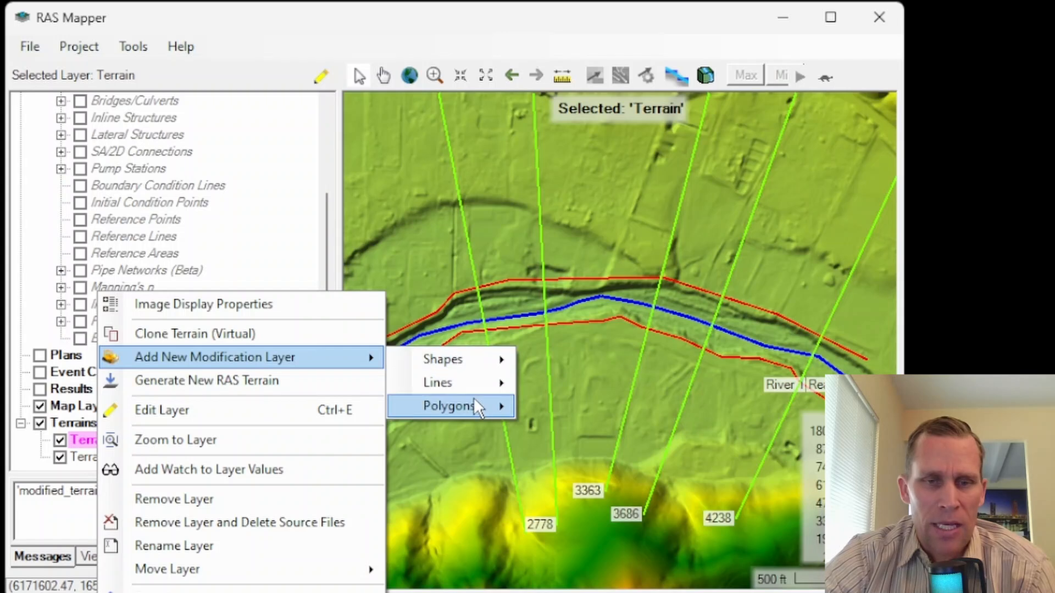
{"action": "mouse_move", "coordinate": [460, 396]}
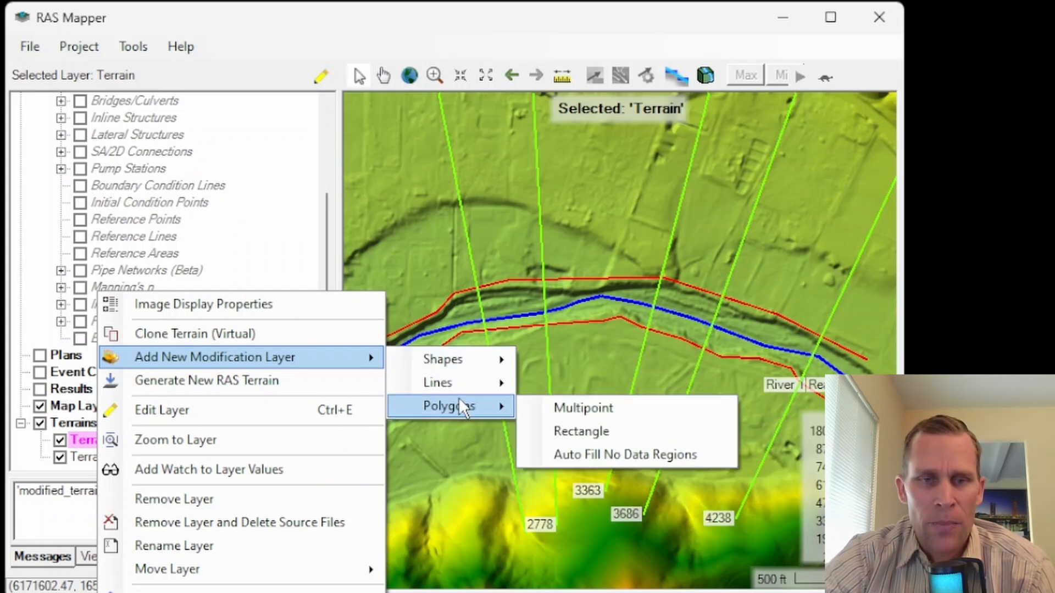
{"action": "mouse_move", "coordinate": [452, 374]}
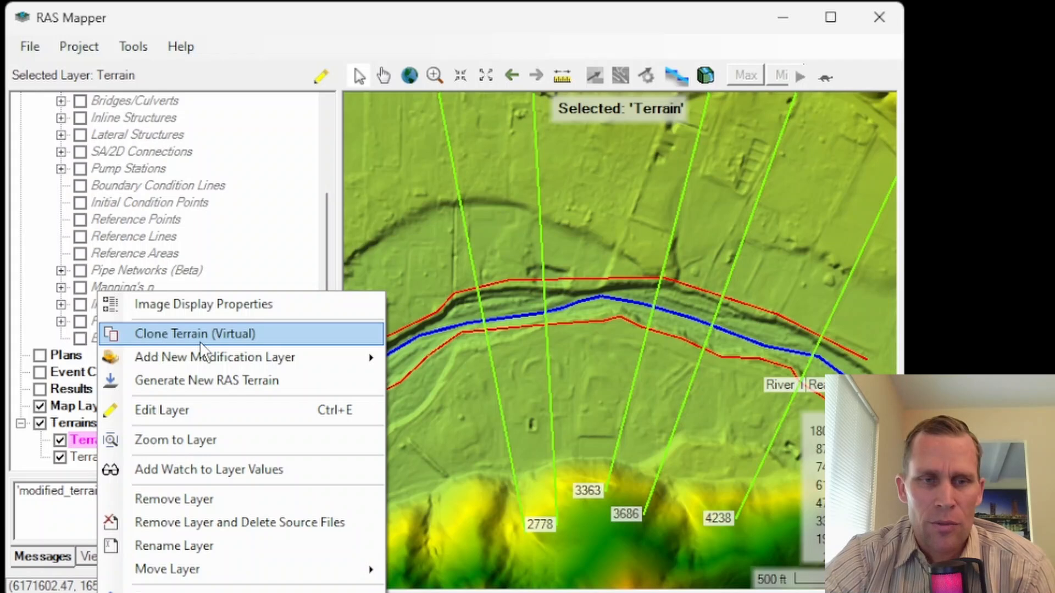
{"action": "left_click", "coordinate": [238, 341]}
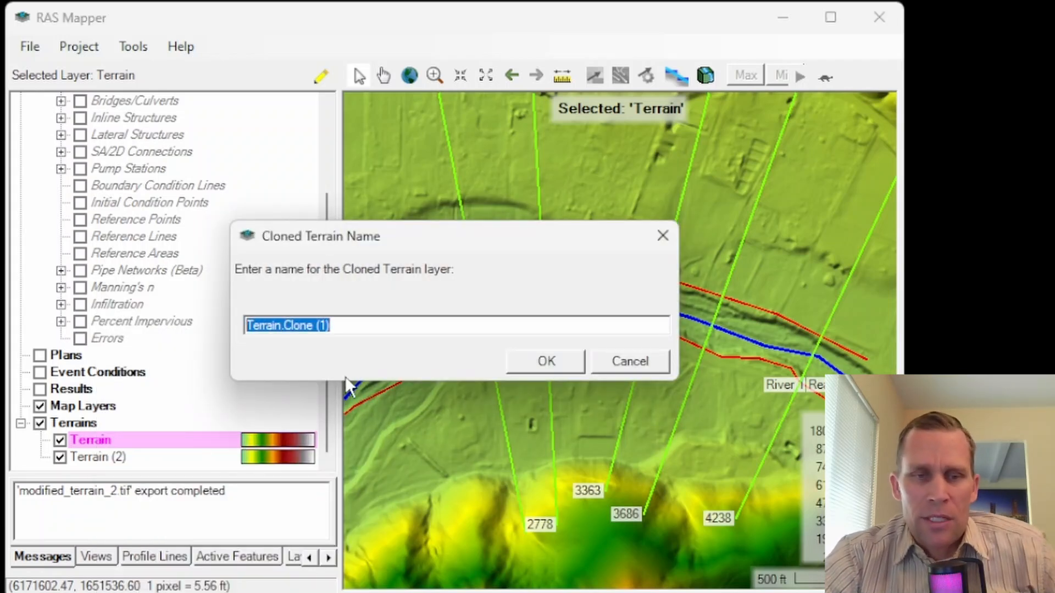
{"action": "left_click", "coordinate": [542, 360]}
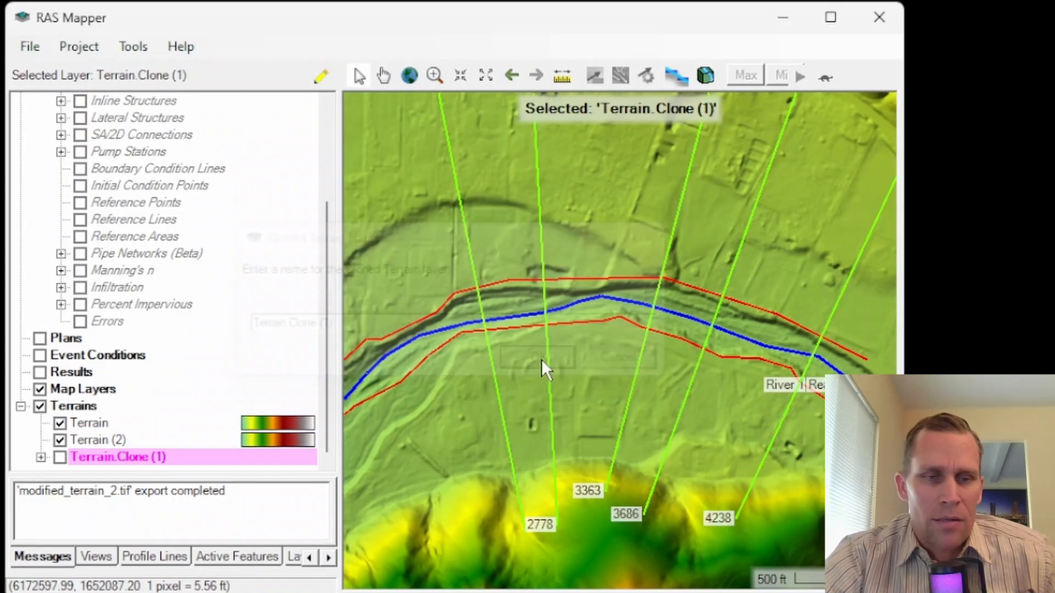
Step: Hide the Terrain and Terrain (2) layers and display the cloned terrain instead
{"action": "left_click", "coordinate": [60, 423]}
{"action": "left_click", "coordinate": [59, 440]}
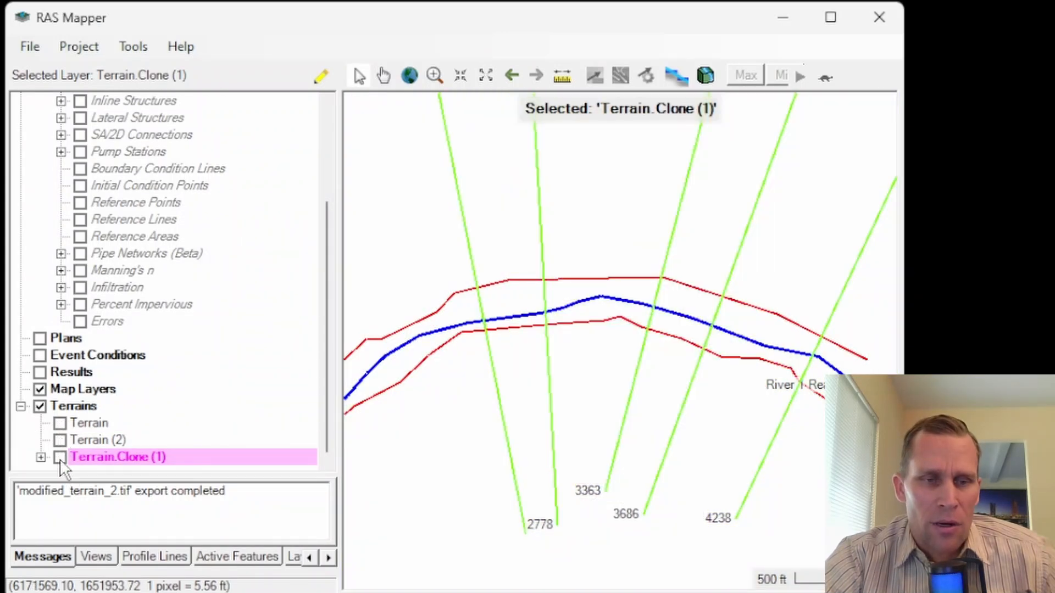
{"action": "left_click", "coordinate": [59, 458]}
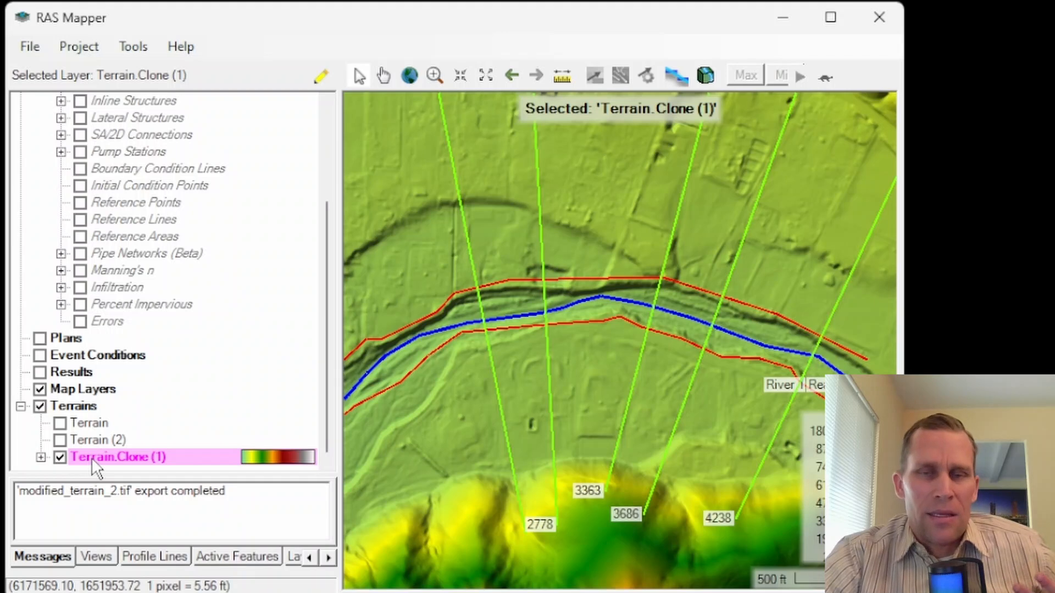
{"action": "left_click", "coordinate": [96, 423]}
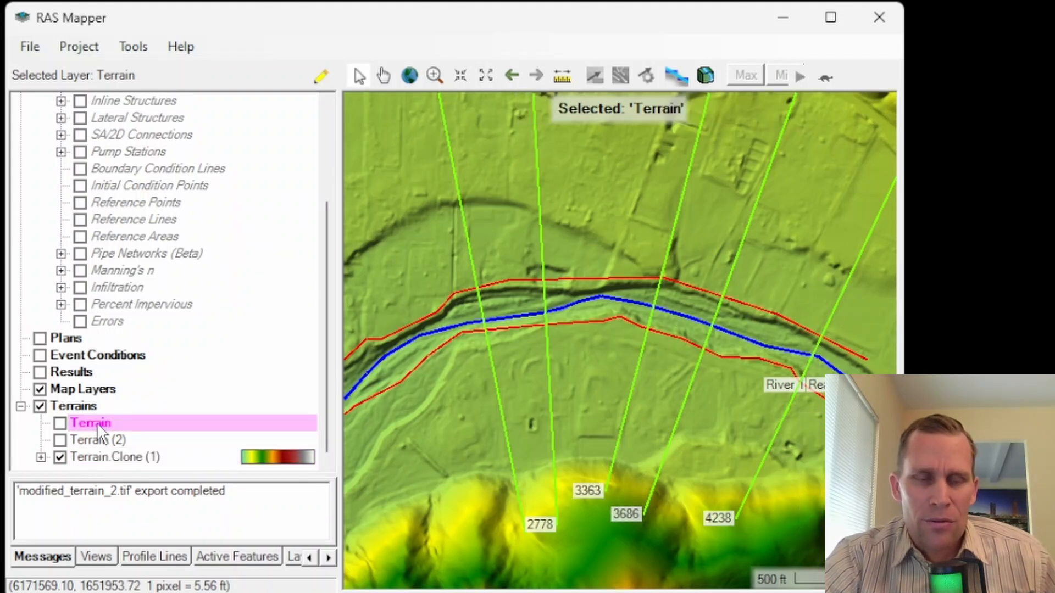
{"action": "left_click", "coordinate": [117, 457]}
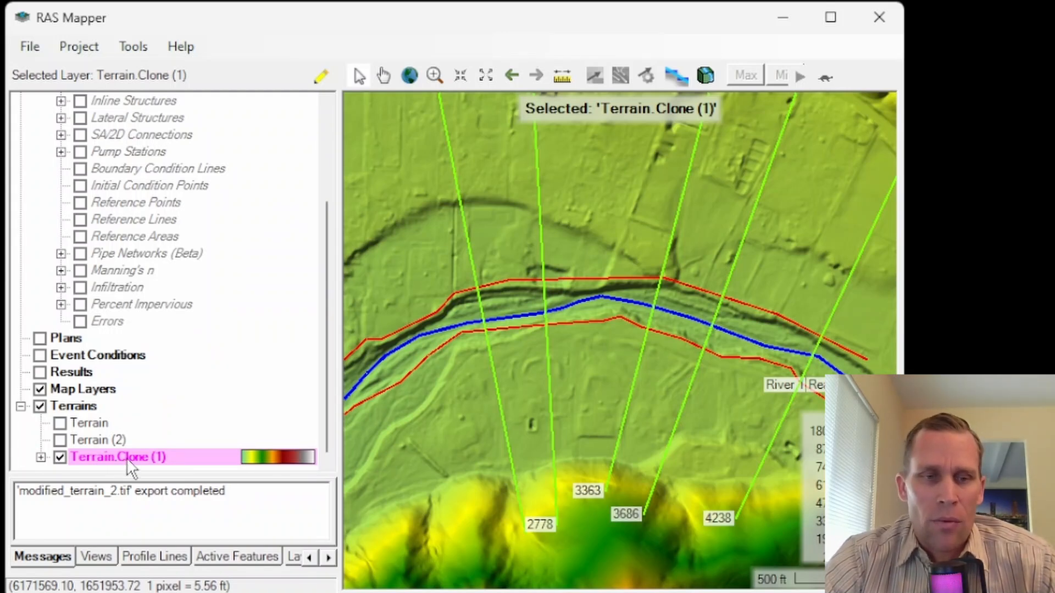
{"action": "left_click", "coordinate": [88, 424]}
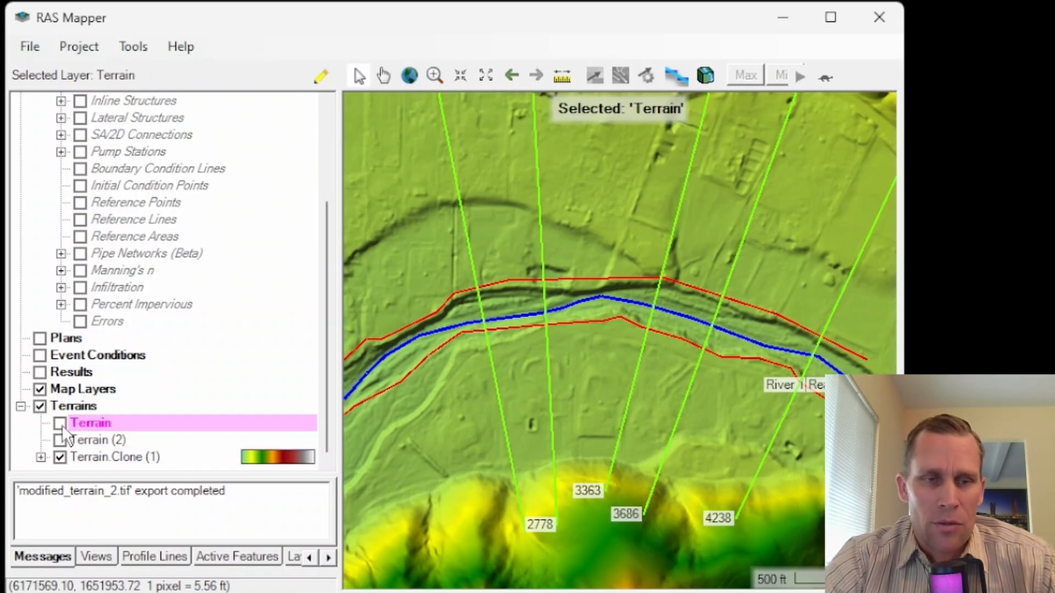
Step: Add a rectangle shape modification layer named lower_mc_3363-3686 to the cloned terrain
{"action": "left_click", "coordinate": [108, 457]}
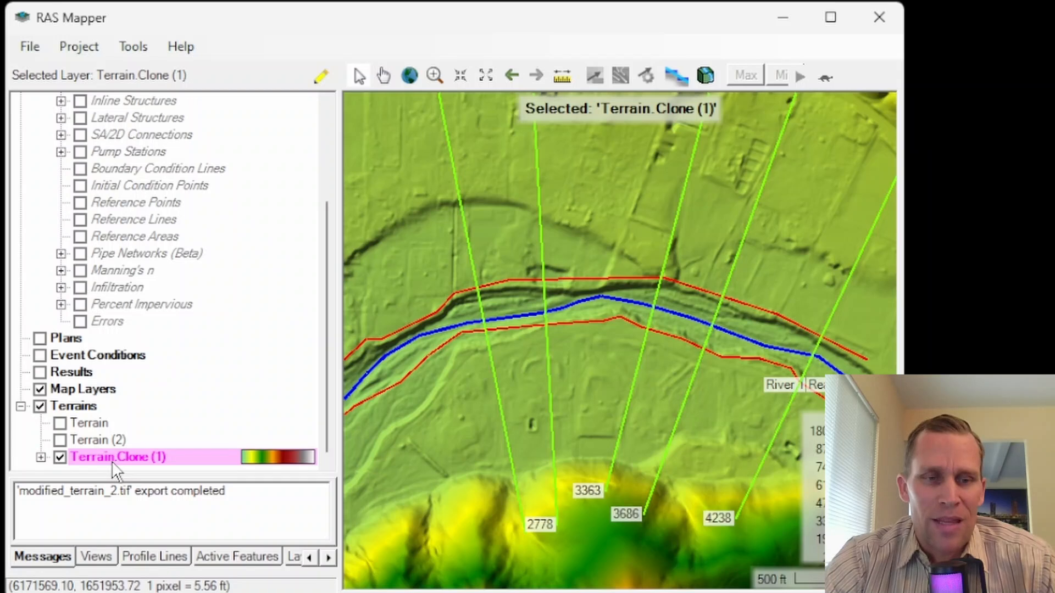
{"action": "right_click", "coordinate": [111, 461]}
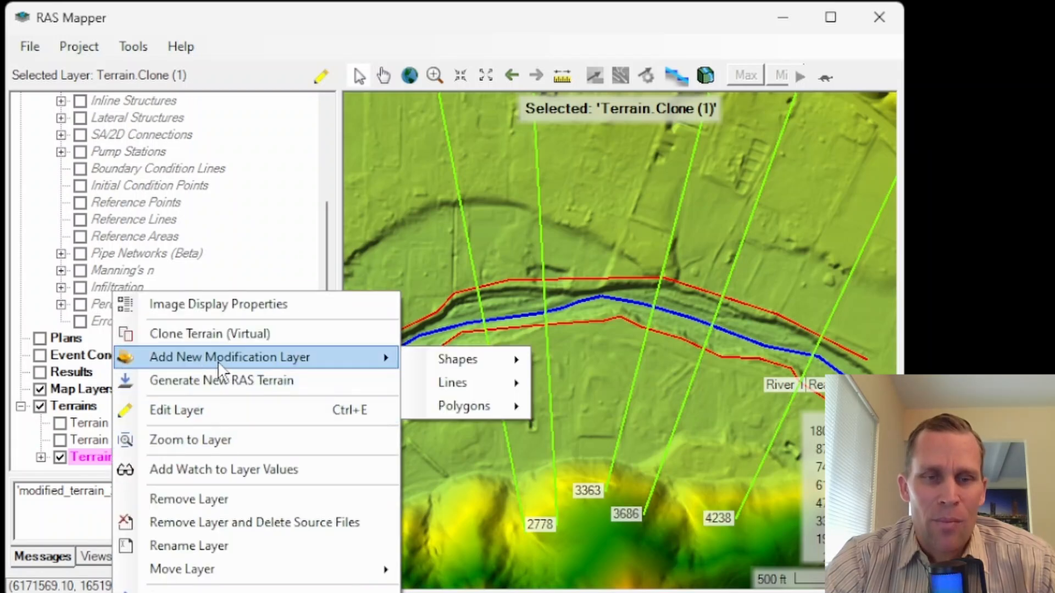
{"action": "mouse_move", "coordinate": [351, 363]}
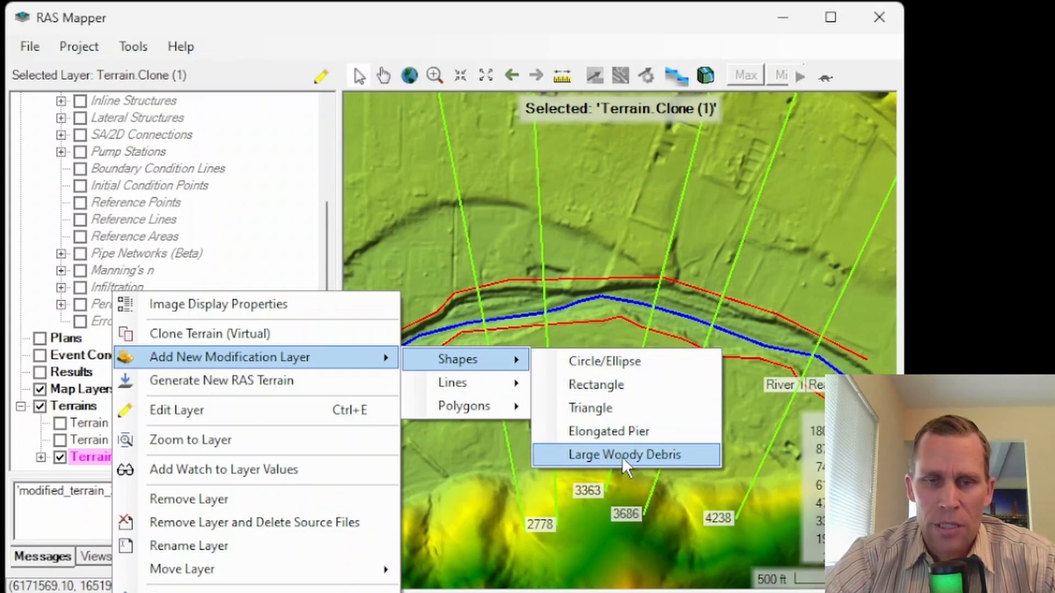
{"action": "mouse_move", "coordinate": [483, 383]}
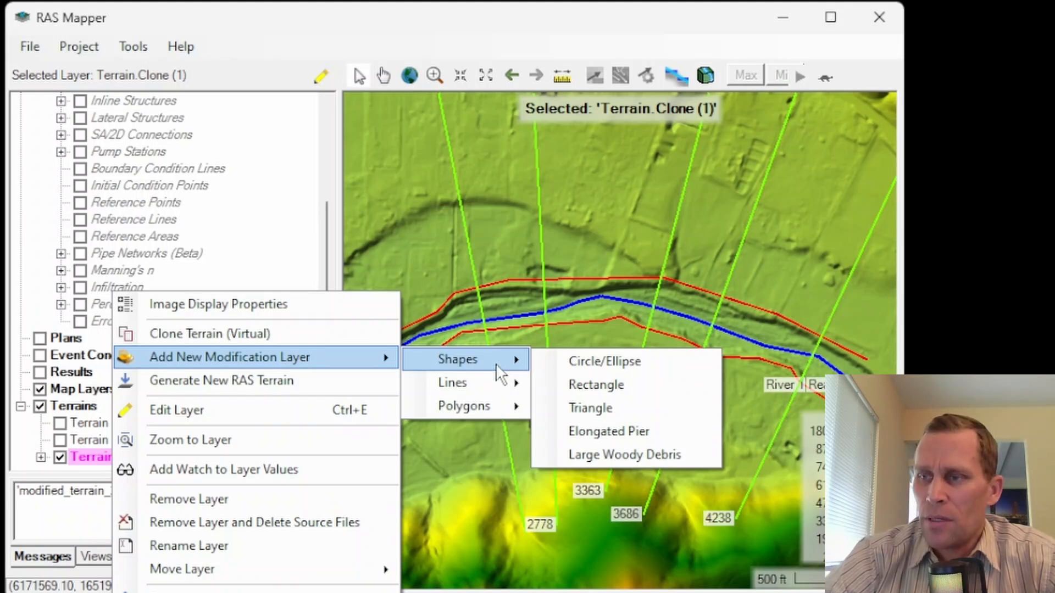
{"action": "left_click", "coordinate": [585, 386]}
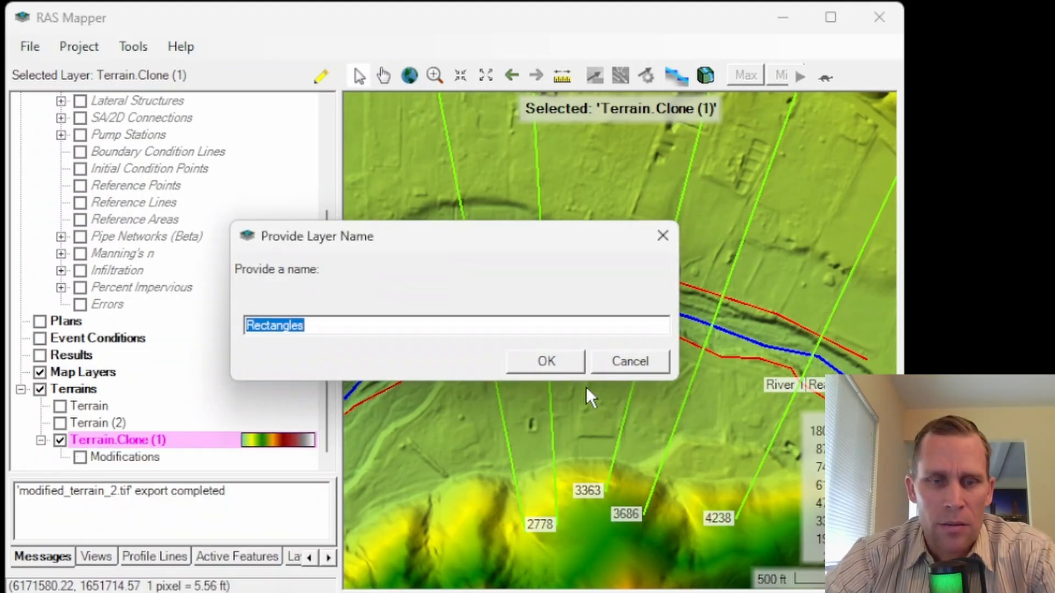
{"action": "type", "text": "lower_mc_3363-3686"}
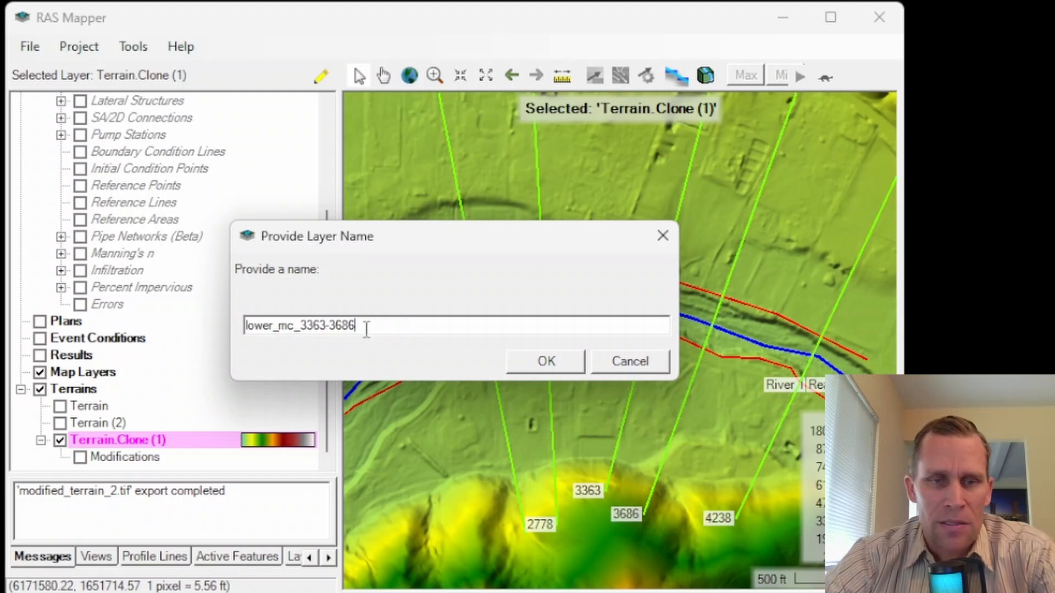
{"action": "left_click_drag", "start_coordinate": [356, 326], "coordinate": [202, 344]}
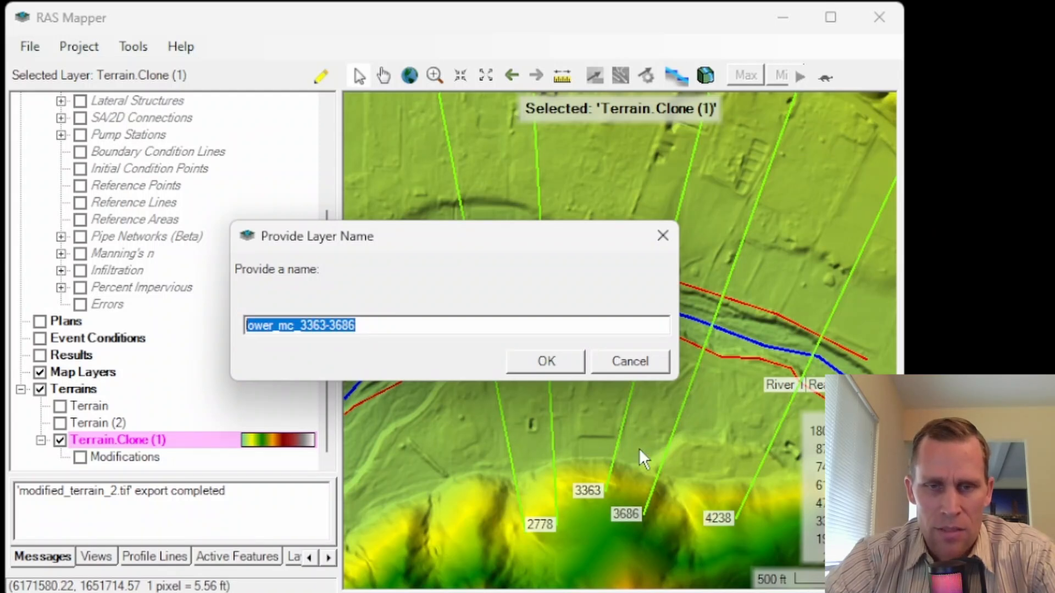
{"action": "left_click", "coordinate": [546, 362]}
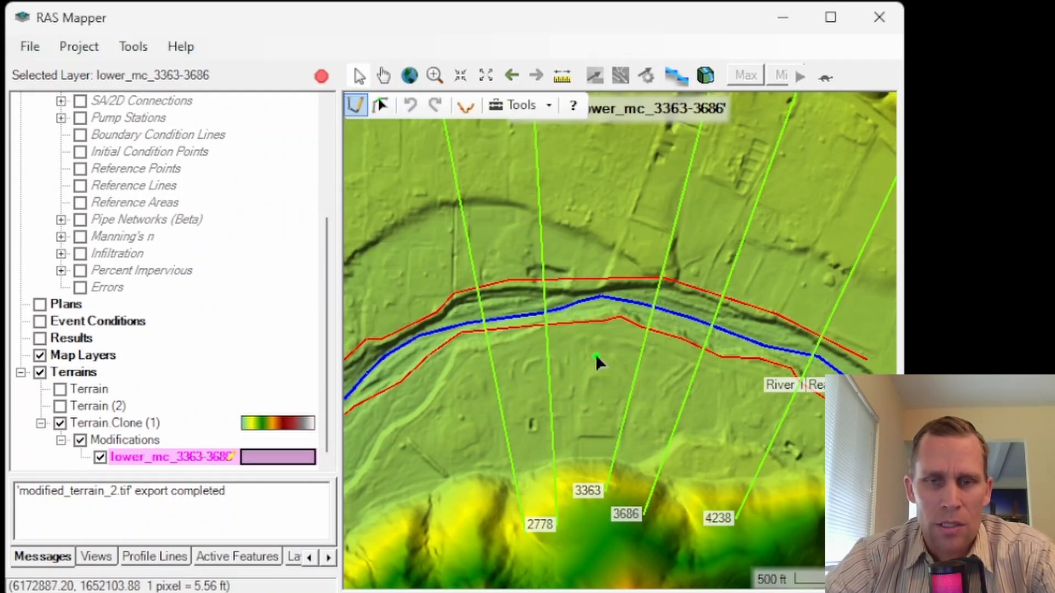
Step: Place a modification shape on the river centerline between cross sections 3363 and 3686, as a Rectangle named lower_mc_3363-3686
{"action": "scroll", "coordinate": [678, 306], "scroll_direction": "up", "scroll_amount": 4}
{"action": "scroll", "coordinate": [703, 295], "scroll_direction": "up", "scroll_amount": 3}
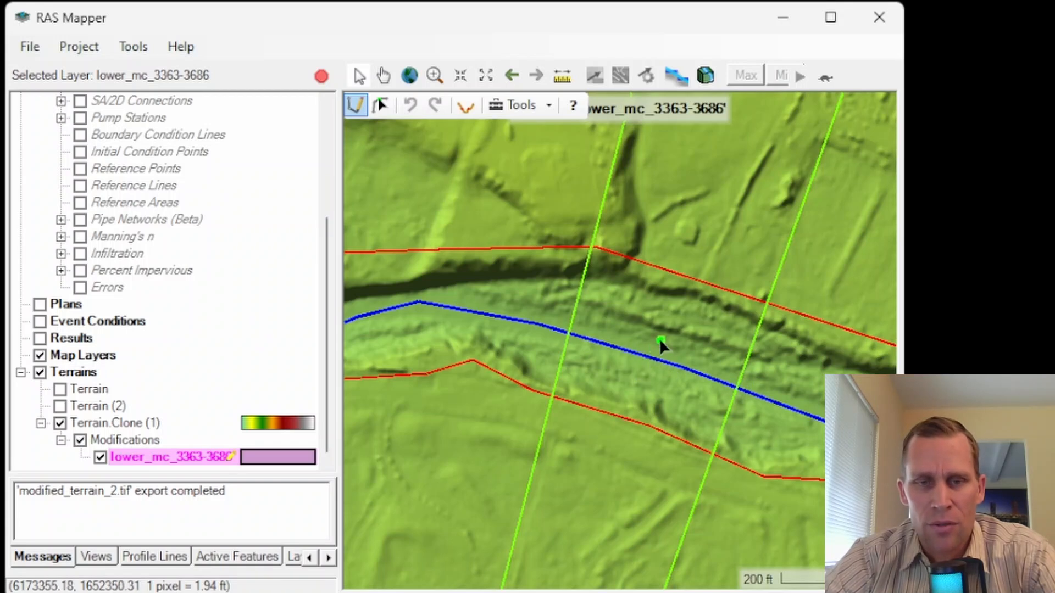
{"action": "left_click", "coordinate": [646, 357]}
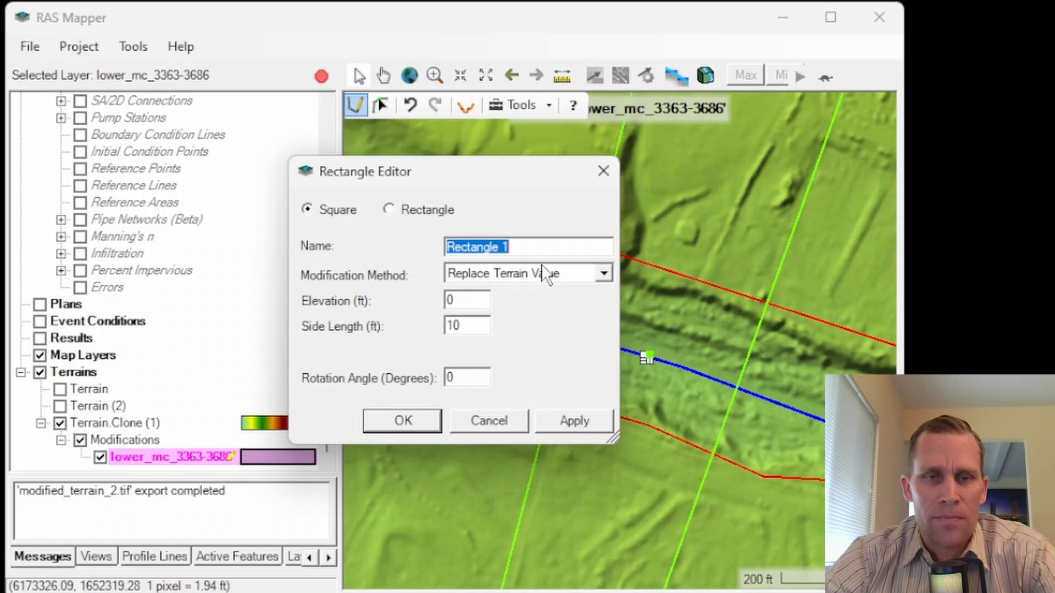
{"action": "left_click_drag", "start_coordinate": [395, 172], "coordinate": [346, 146]}
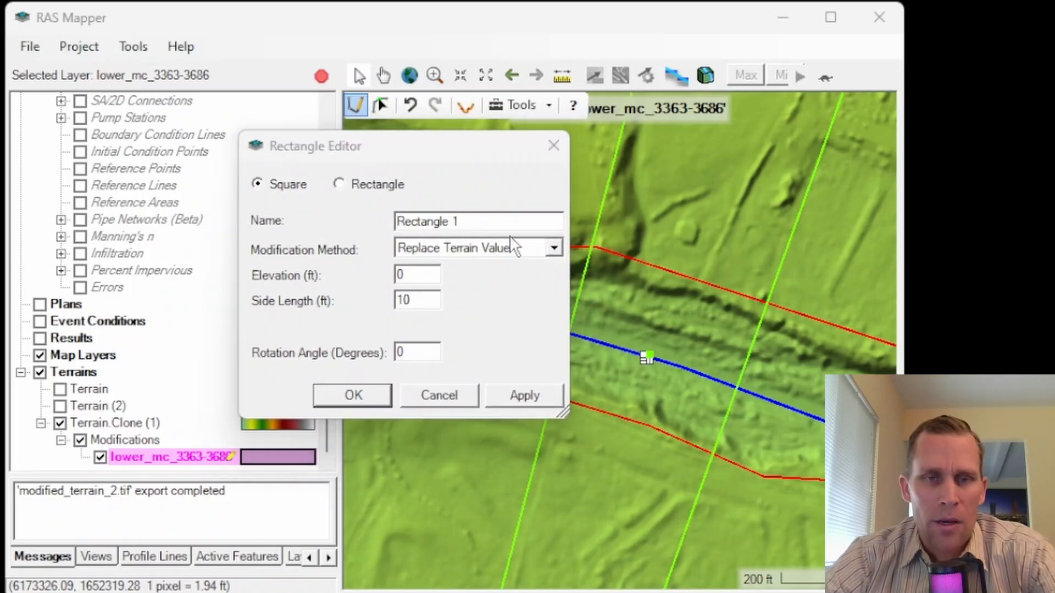
{"action": "left_click", "coordinate": [339, 184]}
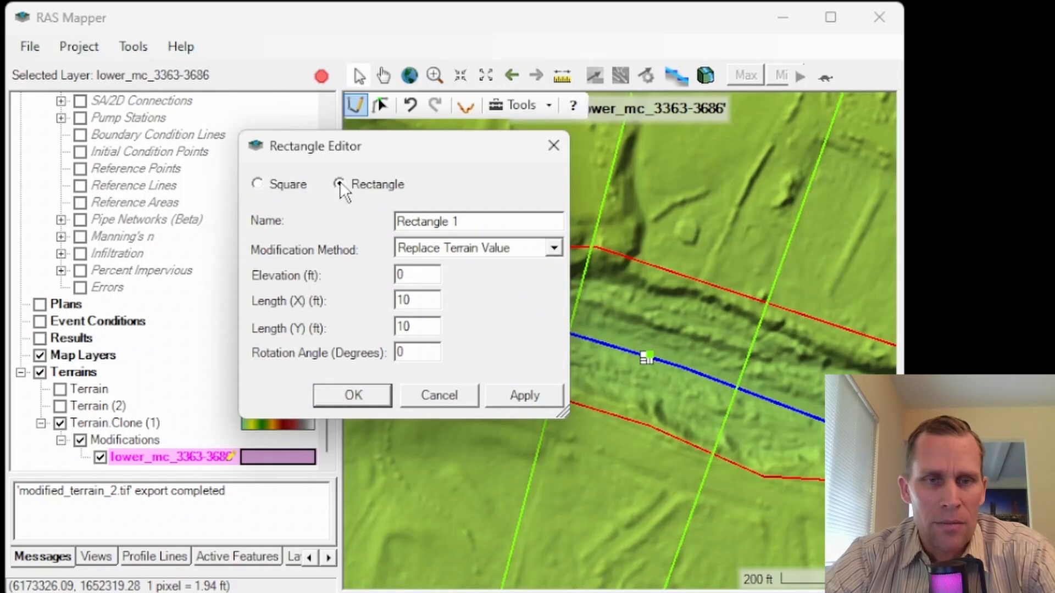
{"action": "left_click_drag", "start_coordinate": [504, 222], "coordinate": [329, 213]}
{"action": "type", "text": "lower_mc_3363-3686"}
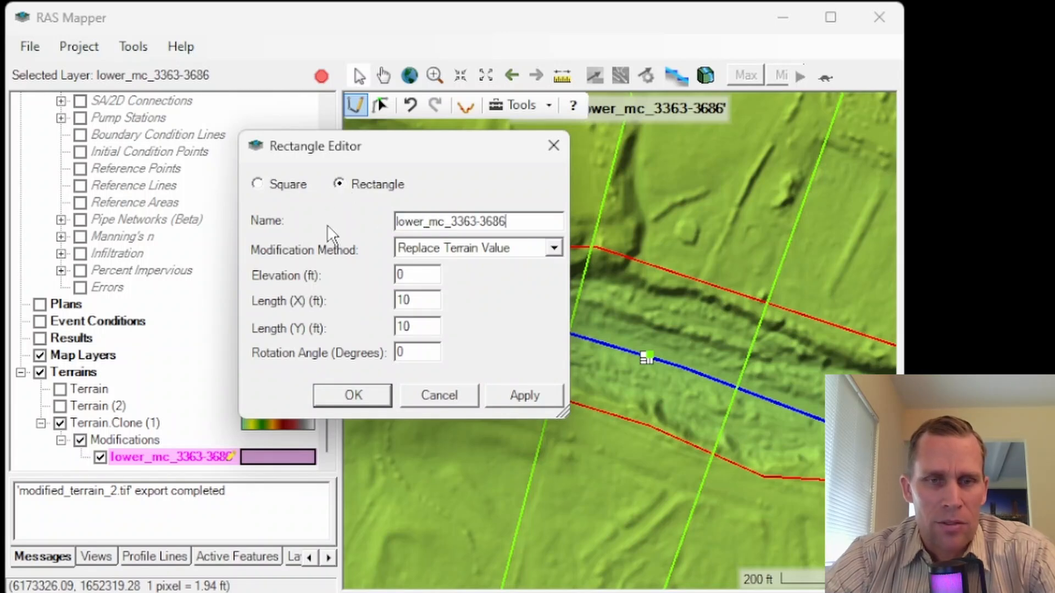
{"action": "left_click_drag", "start_coordinate": [445, 221], "coordinate": [510, 222]}
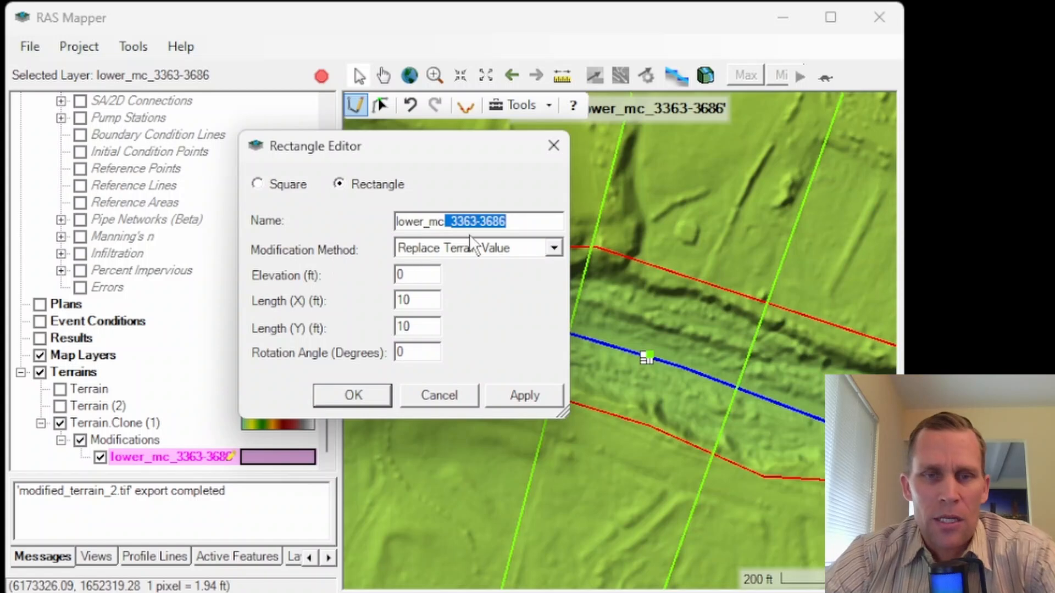
Step: Set the rectangle's modification method to Add Value to Terrain with an elevation of 2 ft
{"action": "left_click", "coordinate": [554, 248]}
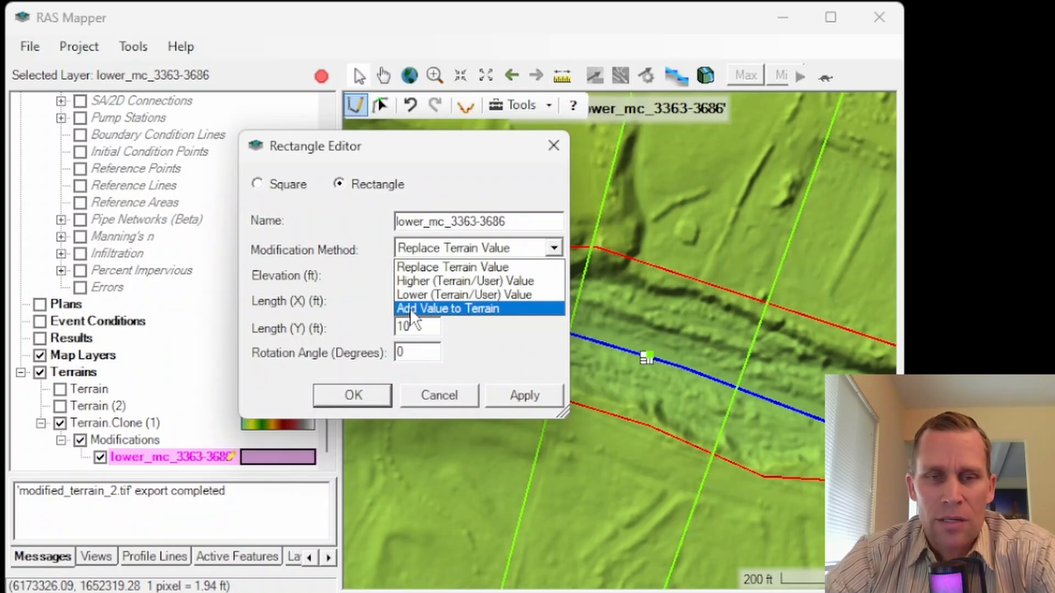
{"action": "left_click", "coordinate": [471, 308]}
{"action": "key", "text": "Tab"}
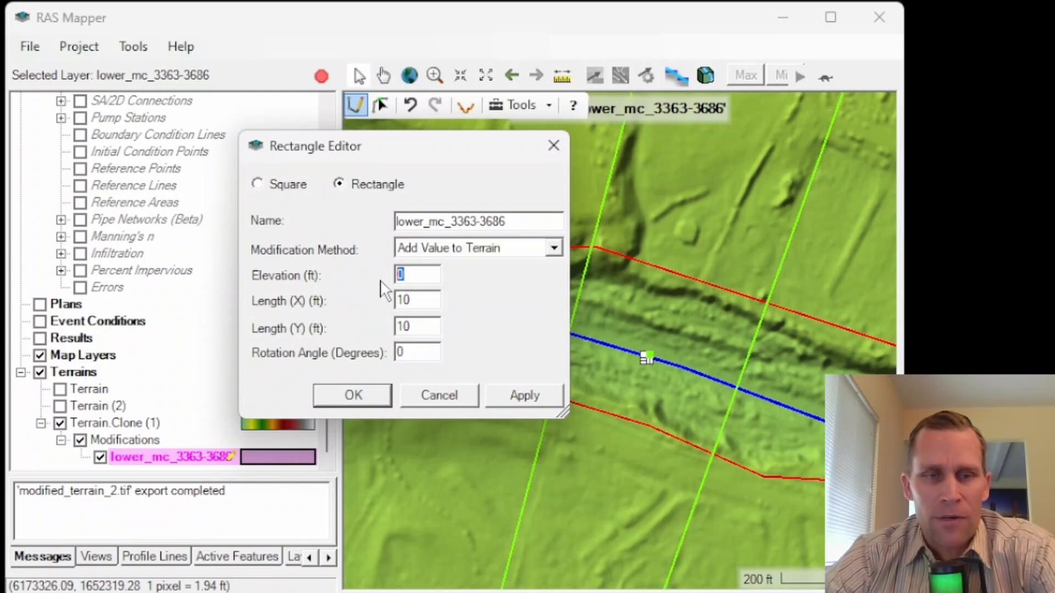
{"action": "type", "text": "2"}
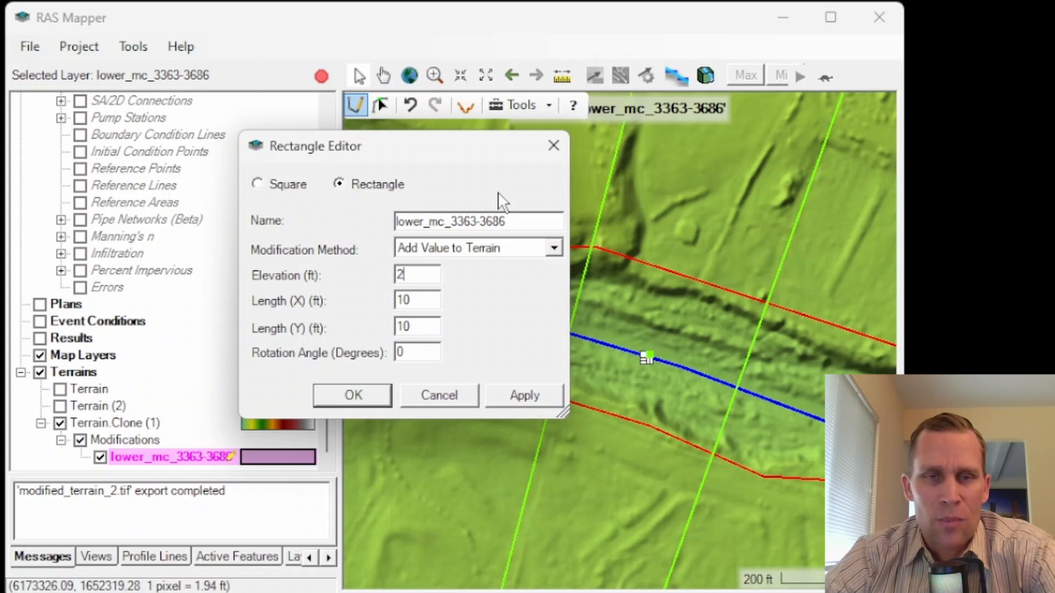
Step: Set the rectangle modification's X length to 400 ft and its Y length to 100 ft
{"action": "left_click_drag", "start_coordinate": [456, 151], "coordinate": [317, 174]}
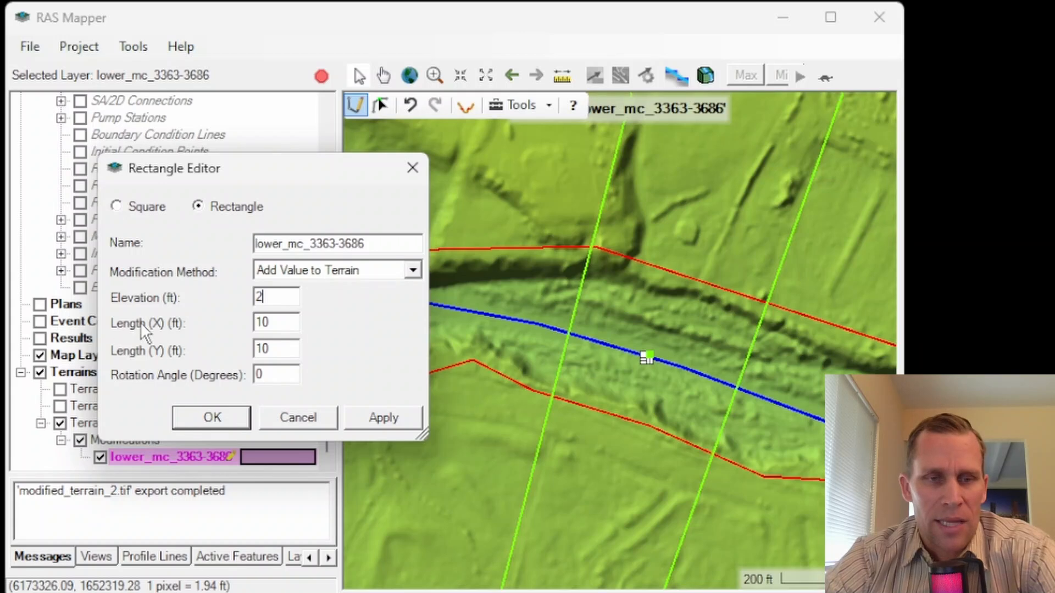
{"action": "left_click_drag", "start_coordinate": [280, 322], "coordinate": [203, 322]}
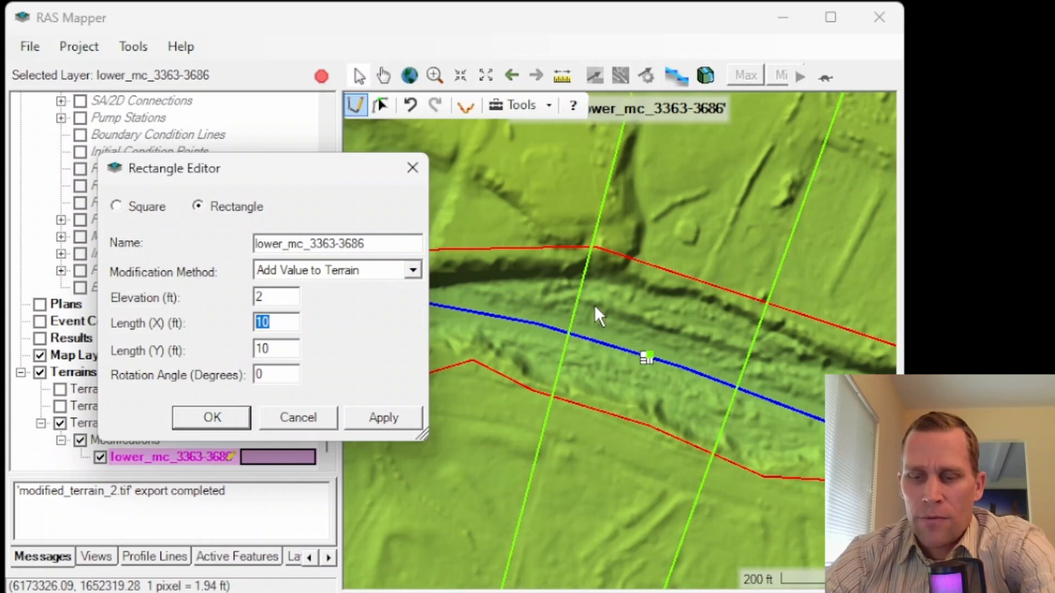
{"action": "type", "text": "400"}
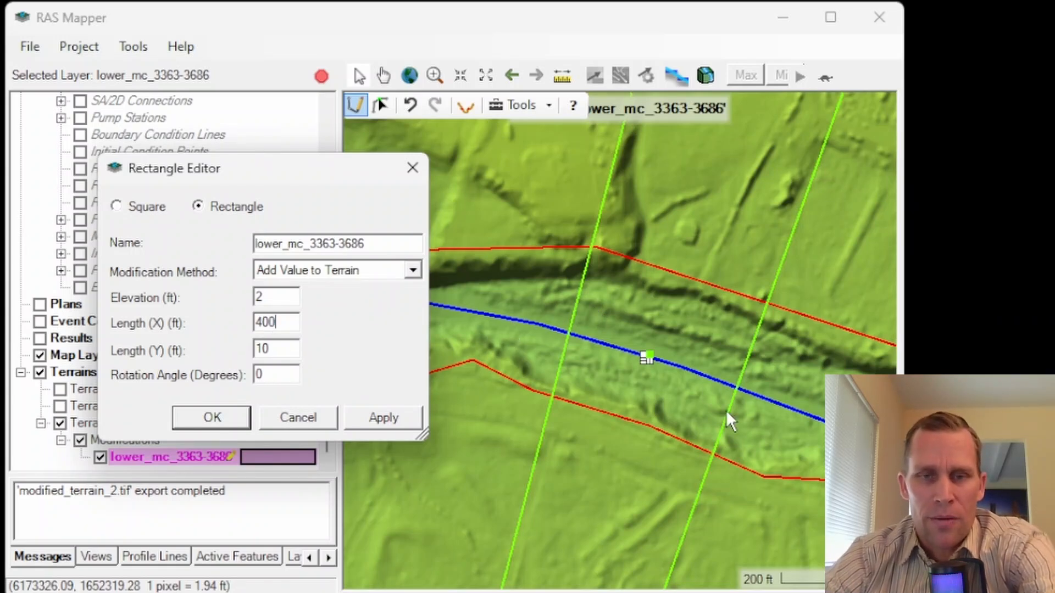
{"action": "left_click_drag", "start_coordinate": [277, 349], "coordinate": [235, 356]}
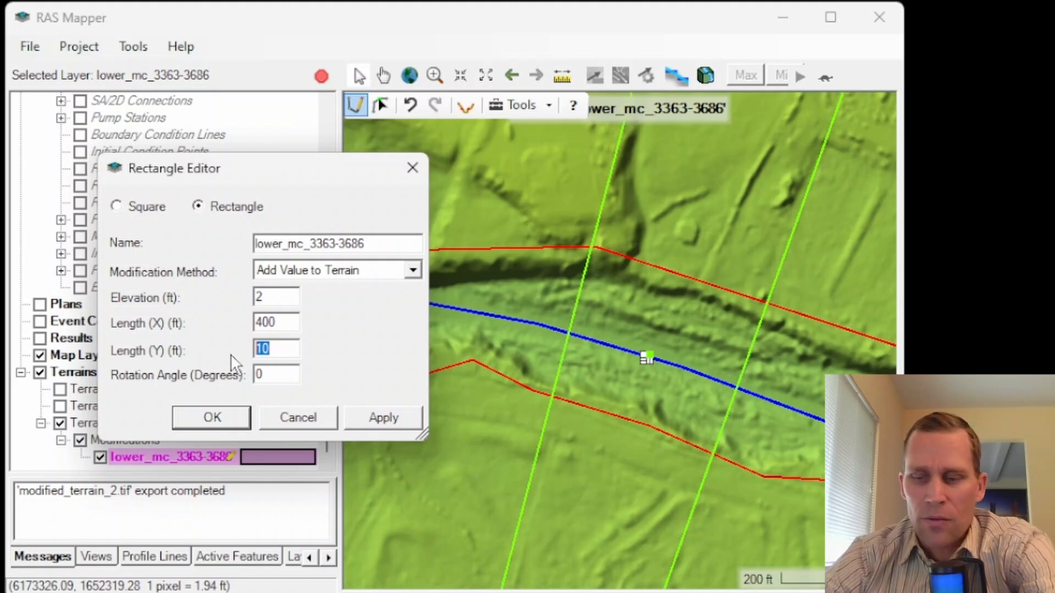
{"action": "type", "text": "100"}
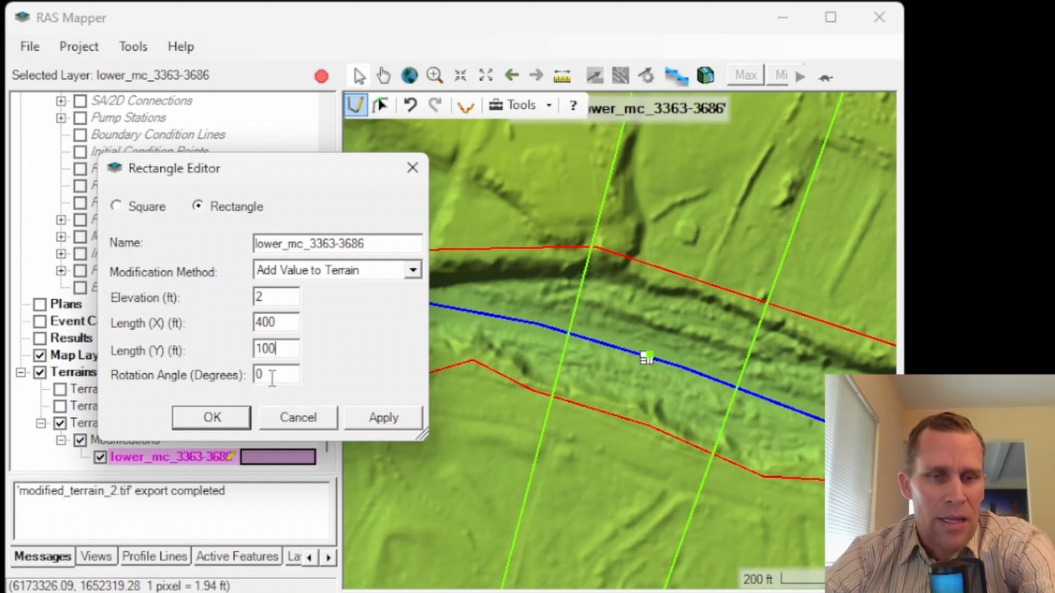
Step: Try rotation angles of 30 and 15 degrees on the rectangle modification, applying each to the map
{"action": "left_click_drag", "start_coordinate": [272, 378], "coordinate": [258, 376]}
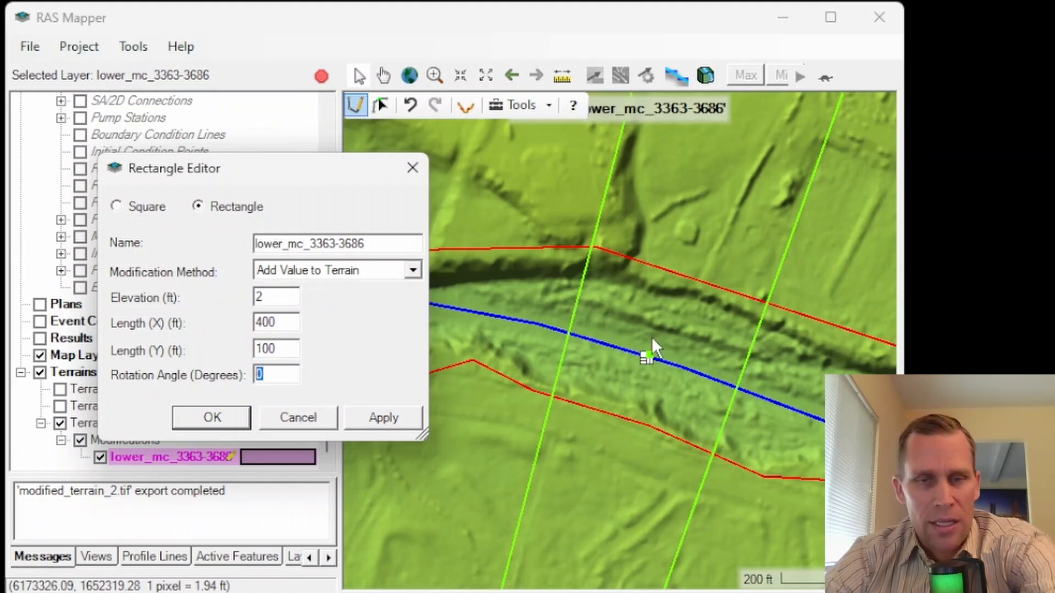
{"action": "type", "text": "30"}
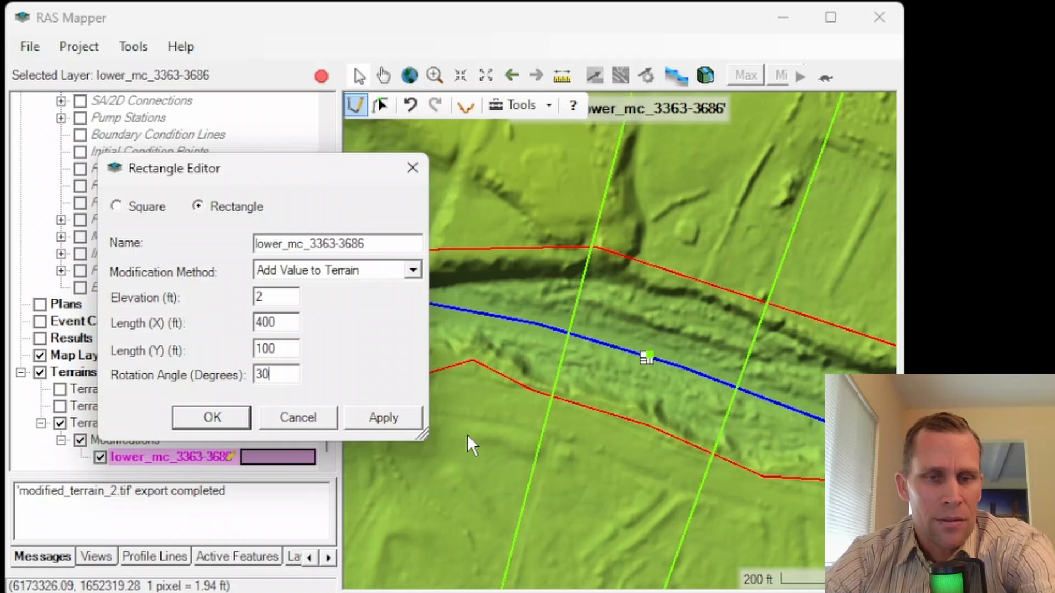
{"action": "left_click", "coordinate": [384, 418]}
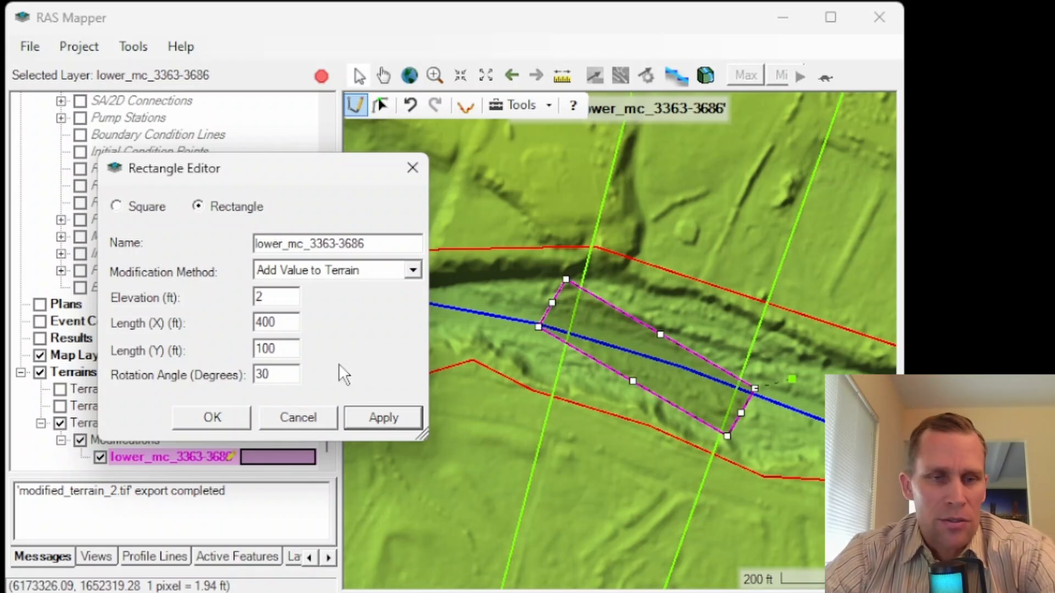
{"action": "left_click_drag", "start_coordinate": [287, 375], "coordinate": [215, 370]}
{"action": "type", "text": "15"}
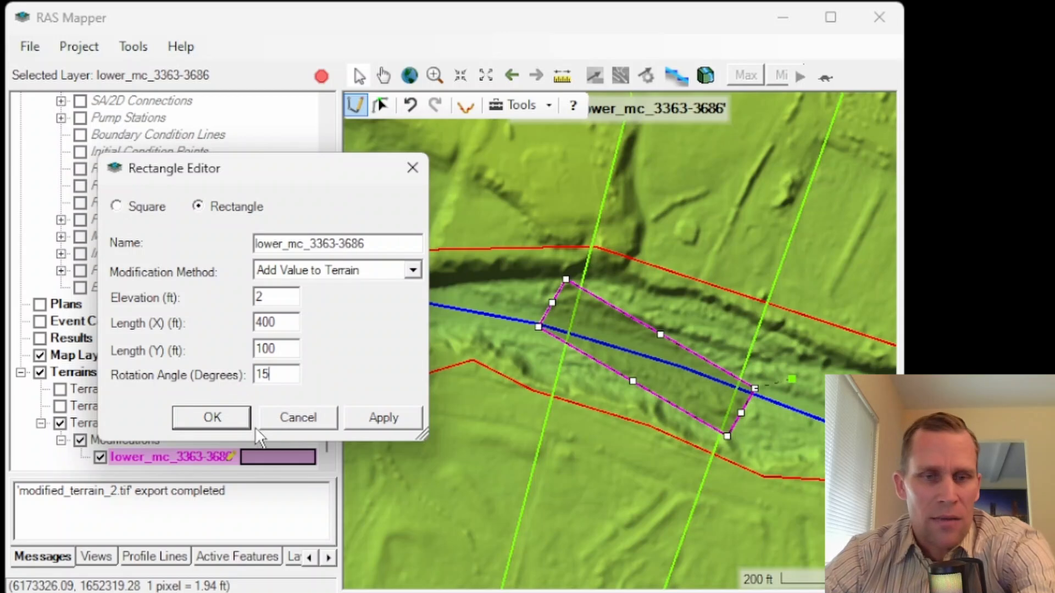
{"action": "left_click", "coordinate": [372, 418]}
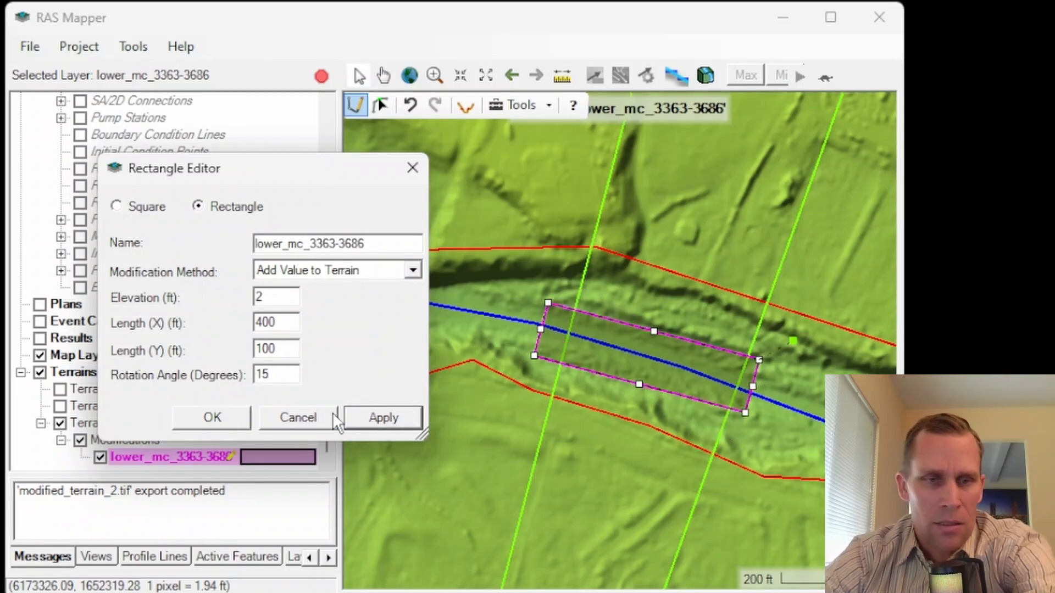
Step: Set the rectangle's rotation angle to 18 degrees and accept the modification
{"action": "left_click_drag", "start_coordinate": [287, 375], "coordinate": [236, 372]}
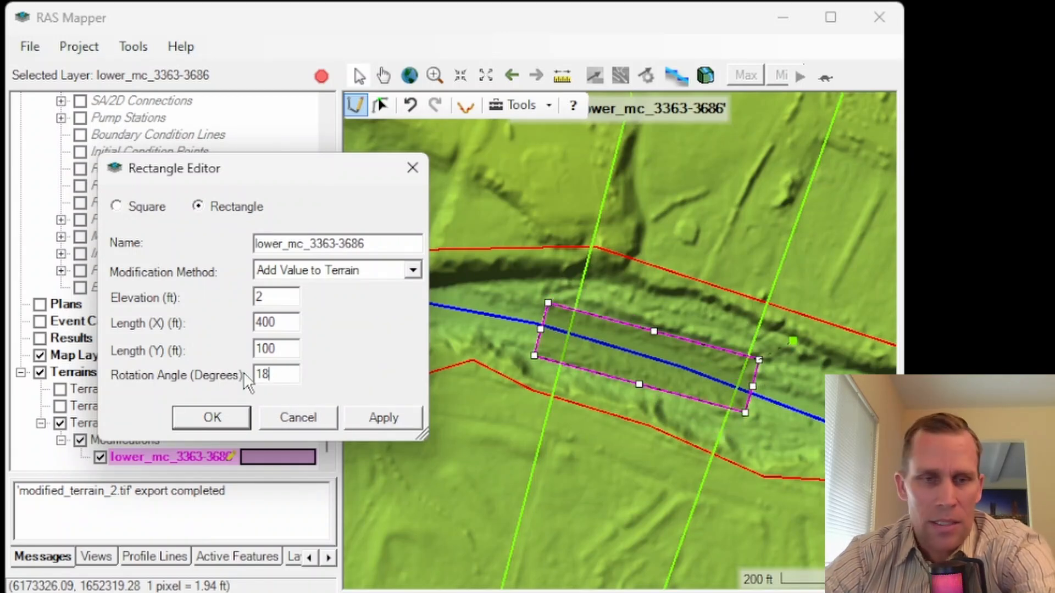
{"action": "type", "text": "18"}
{"action": "left_click", "coordinate": [372, 417]}
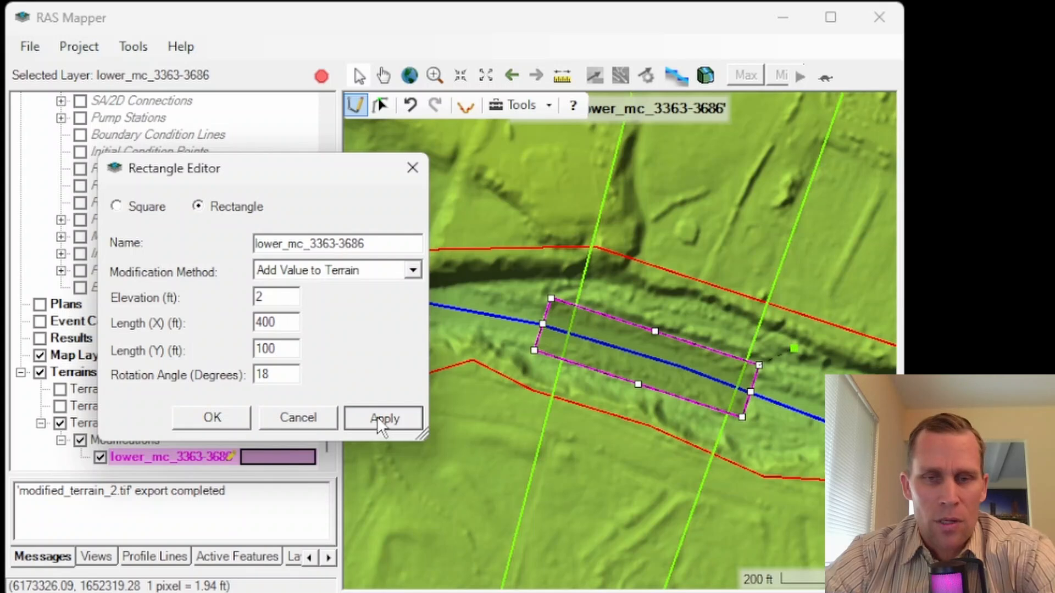
{"action": "left_click", "coordinate": [213, 422]}
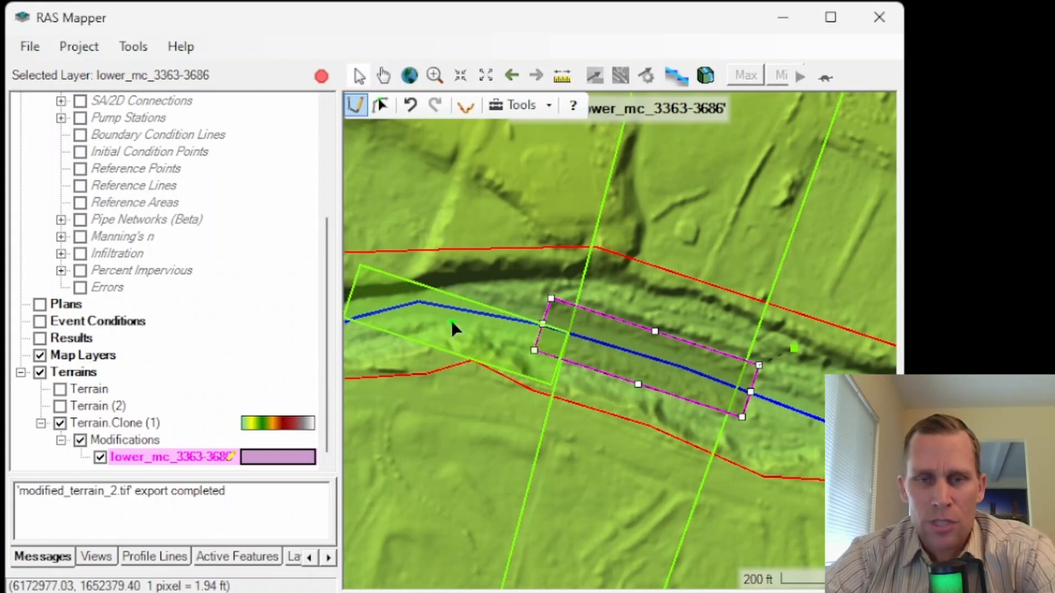
Step: Add an Elongated Pier shape modification layer named RS3518_pier1 to the cloned terrain
{"action": "right_click", "coordinate": [130, 440]}
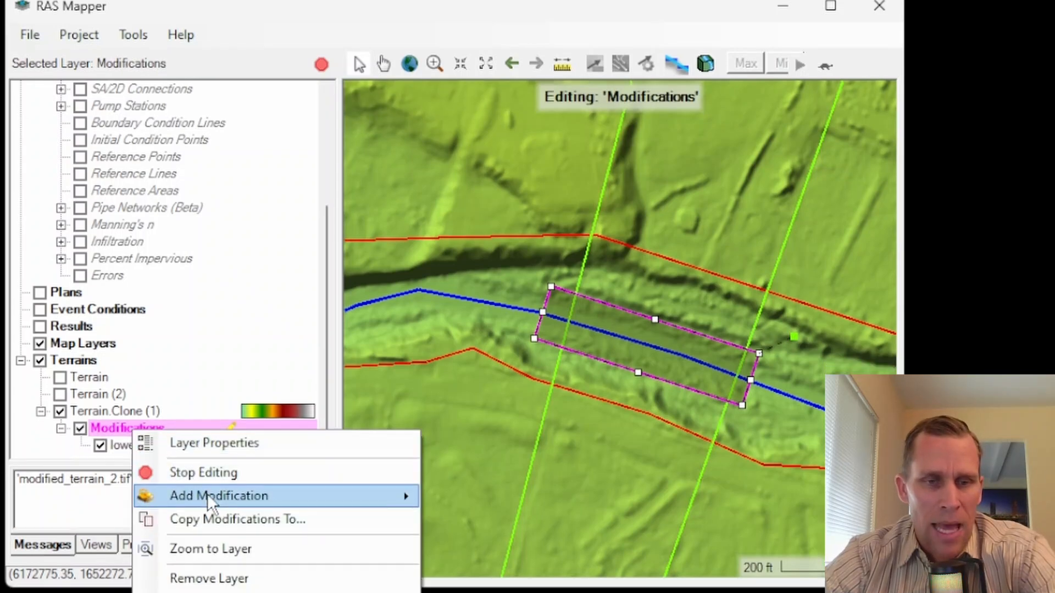
{"action": "mouse_move", "coordinate": [320, 507]}
{"action": "mouse_move", "coordinate": [515, 468]}
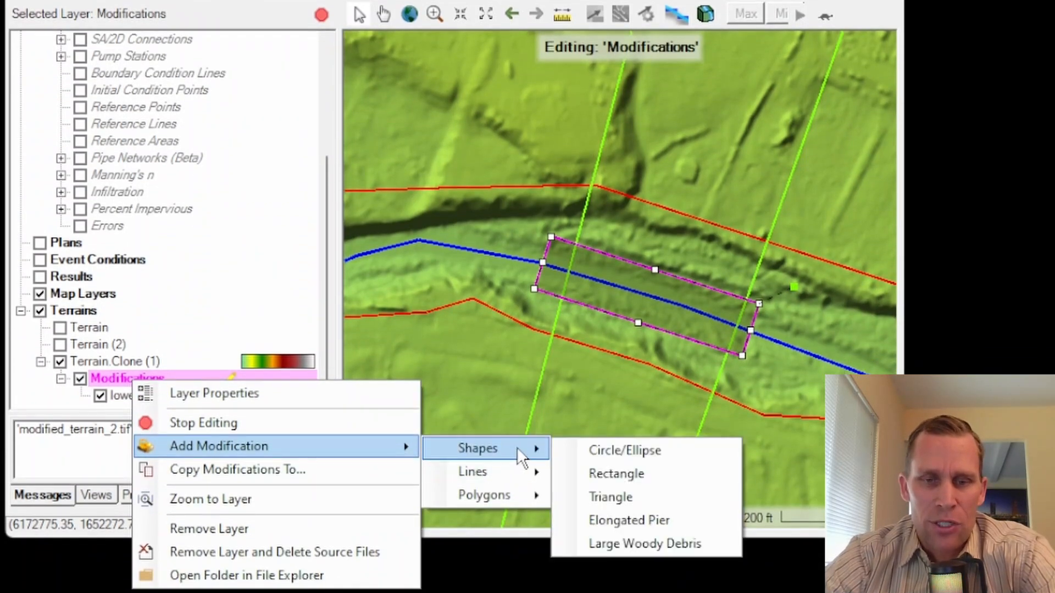
{"action": "left_click", "coordinate": [626, 520]}
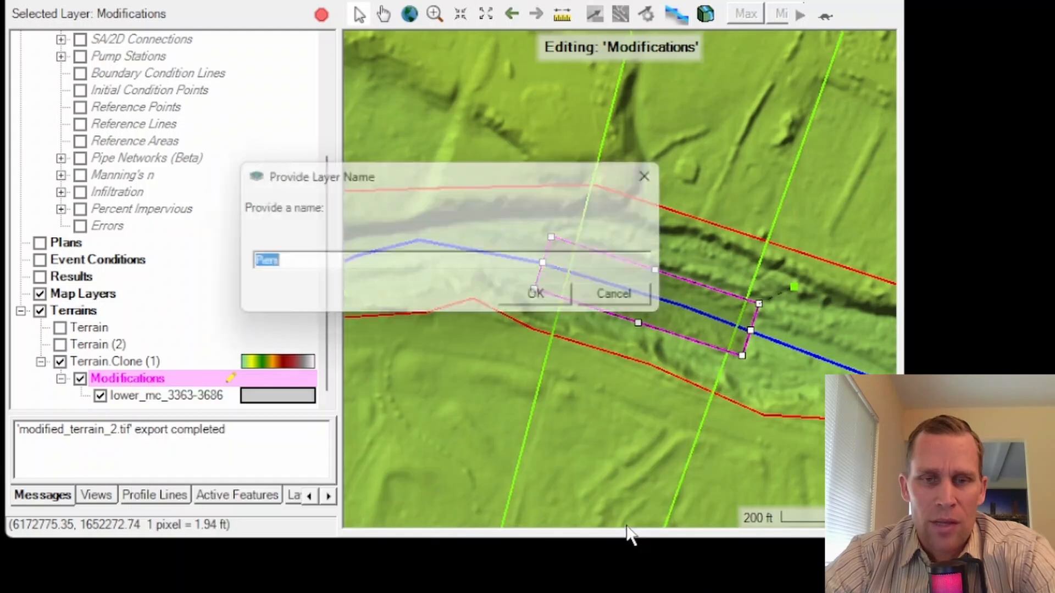
{"action": "type", "text": "RS3518_pier1"}
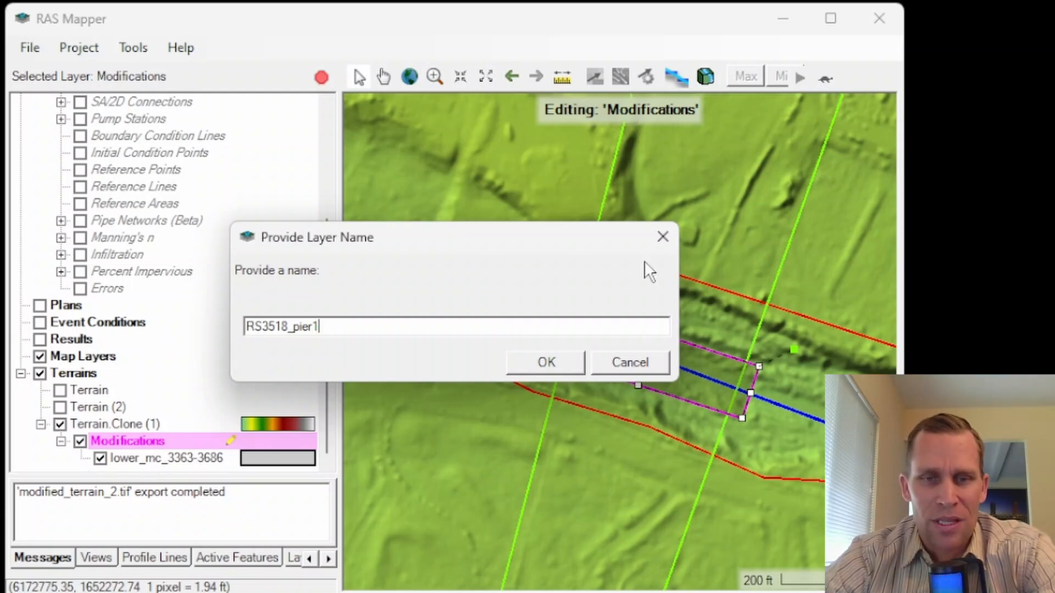
{"action": "left_click", "coordinate": [556, 364]}
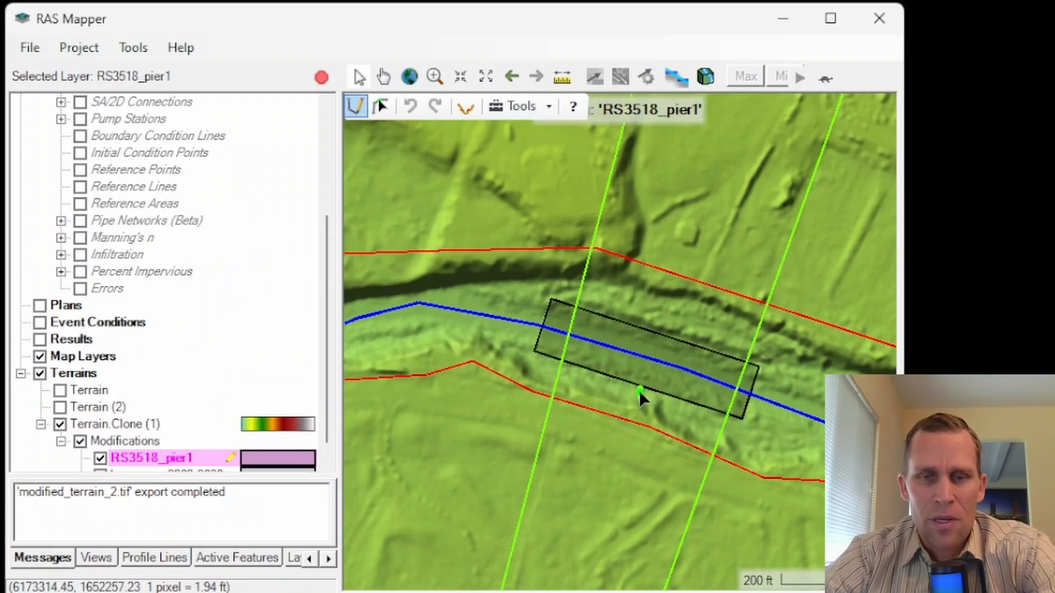
Step: Place a pier on the rectangle's southern edge, midway between the two cross sections, and name it RS3518_pier1
{"action": "scroll", "coordinate": [639, 390], "scroll_direction": "up", "scroll_amount": 3}
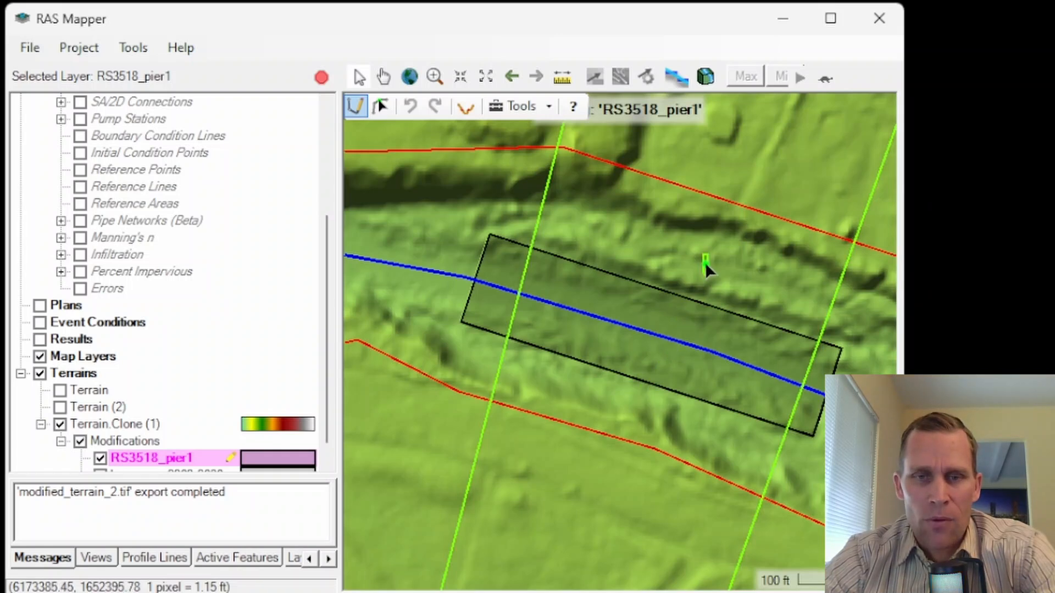
{"action": "left_click", "coordinate": [641, 383]}
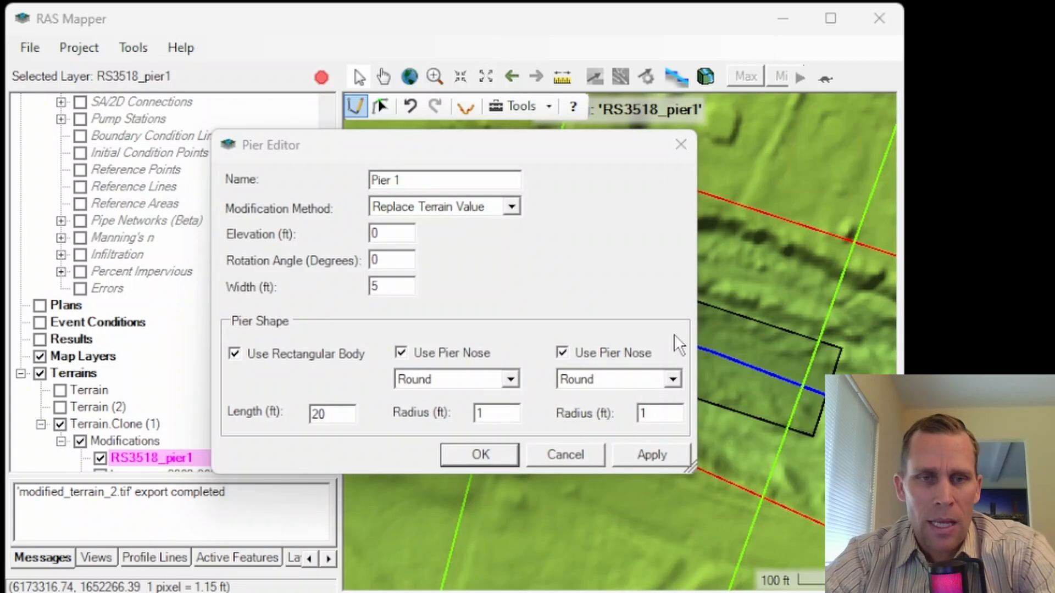
{"action": "left_click_drag", "start_coordinate": [404, 180], "coordinate": [335, 179]}
{"action": "type", "text": "RS3518_pier1"}
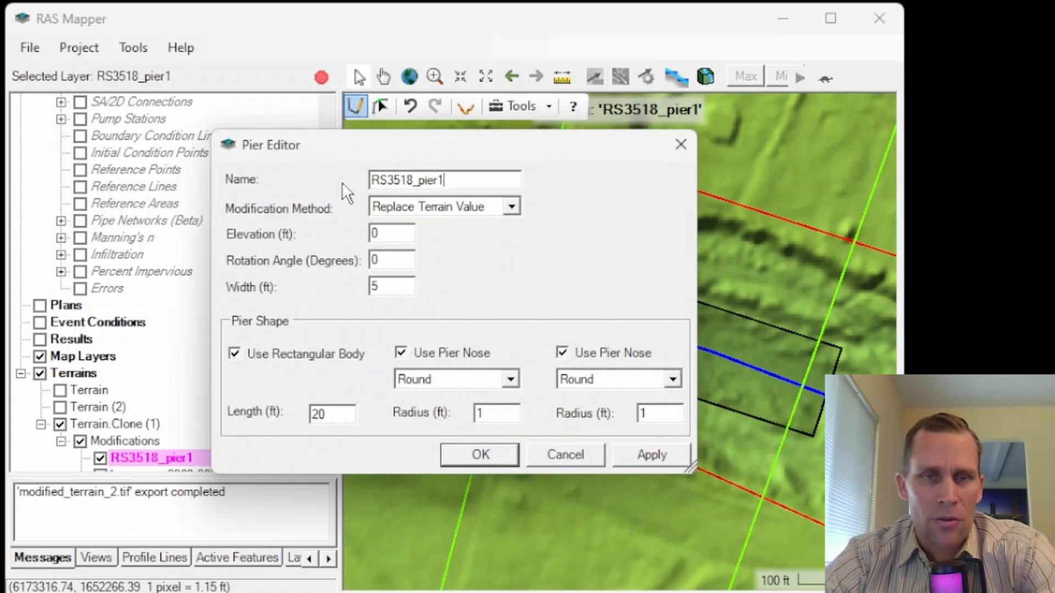
Step: Use the Replace Terrain Value modification method for the pier with an elevation of 1000 ft
{"action": "left_click_drag", "start_coordinate": [563, 151], "coordinate": [333, 160]}
{"action": "left_click", "coordinate": [282, 216]}
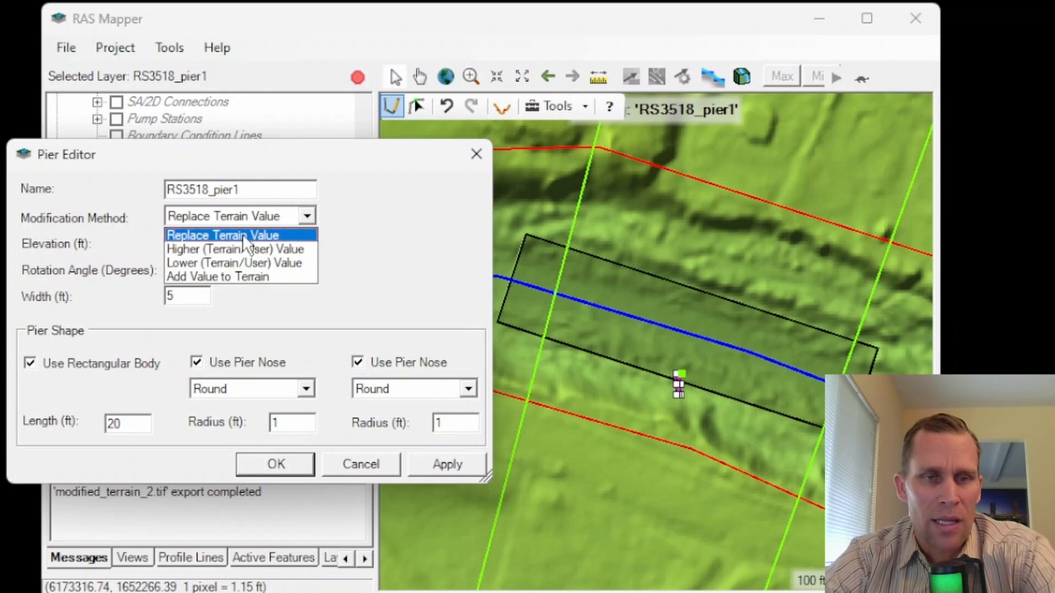
{"action": "left_click", "coordinate": [217, 234]}
{"action": "key", "text": "Tab"}
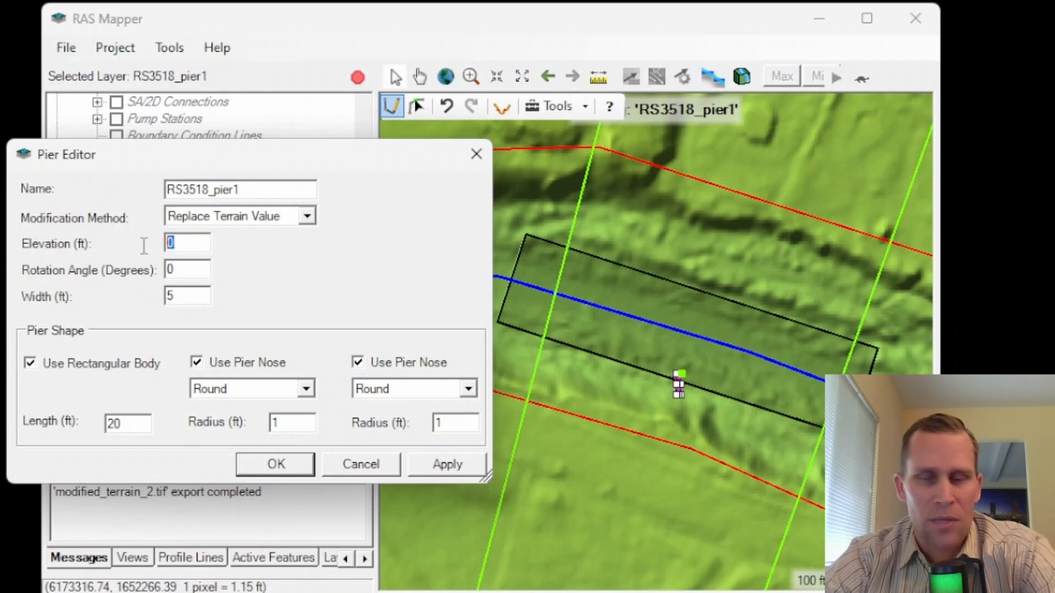
{"action": "type", "text": "1000"}
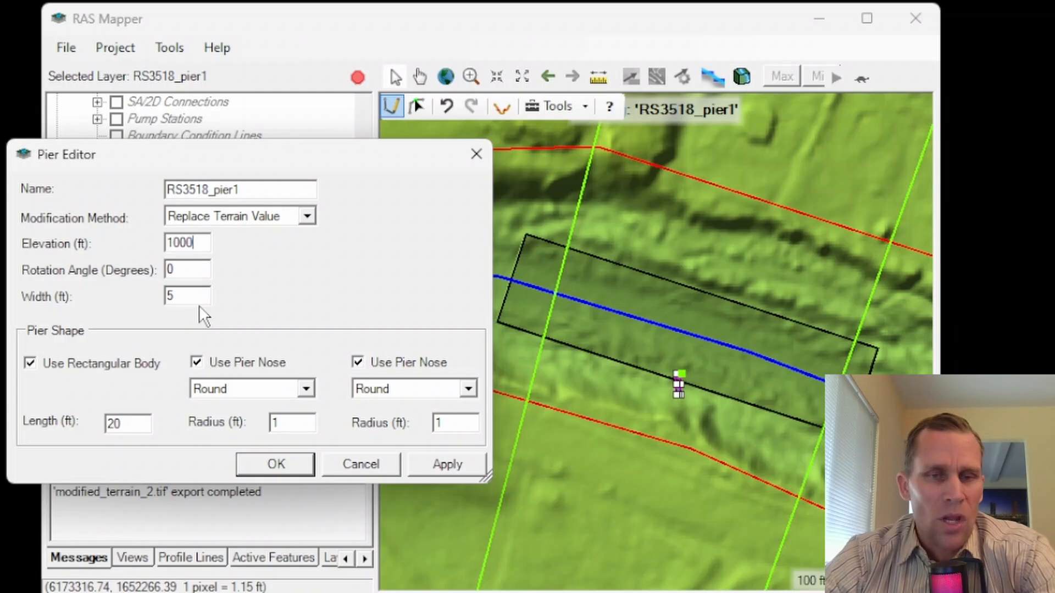
{"action": "left_click_drag", "start_coordinate": [202, 243], "coordinate": [147, 254]}
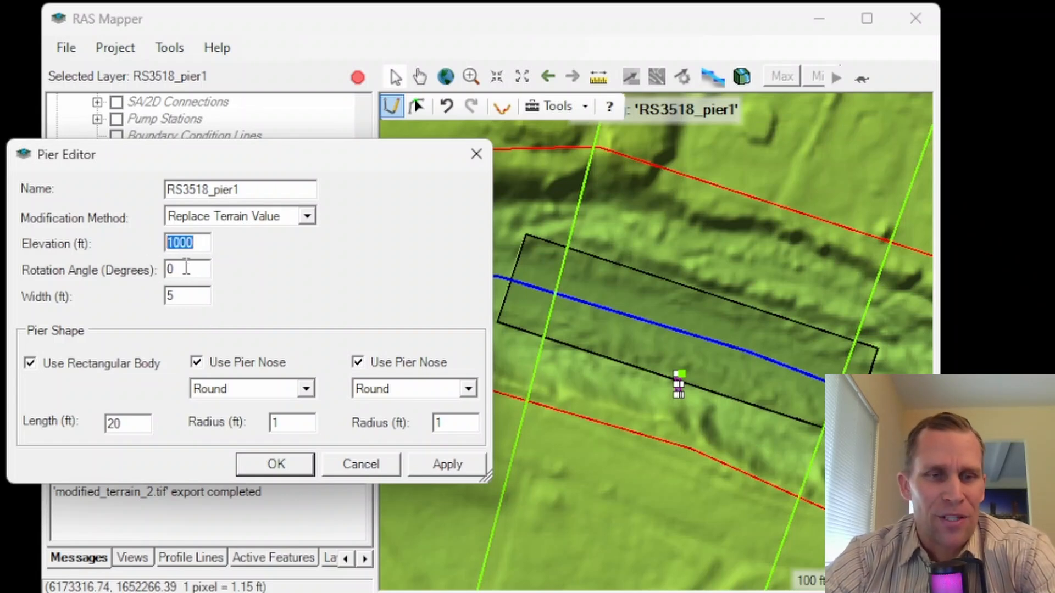
{"action": "left_click_drag", "start_coordinate": [248, 167], "coordinate": [278, 165]}
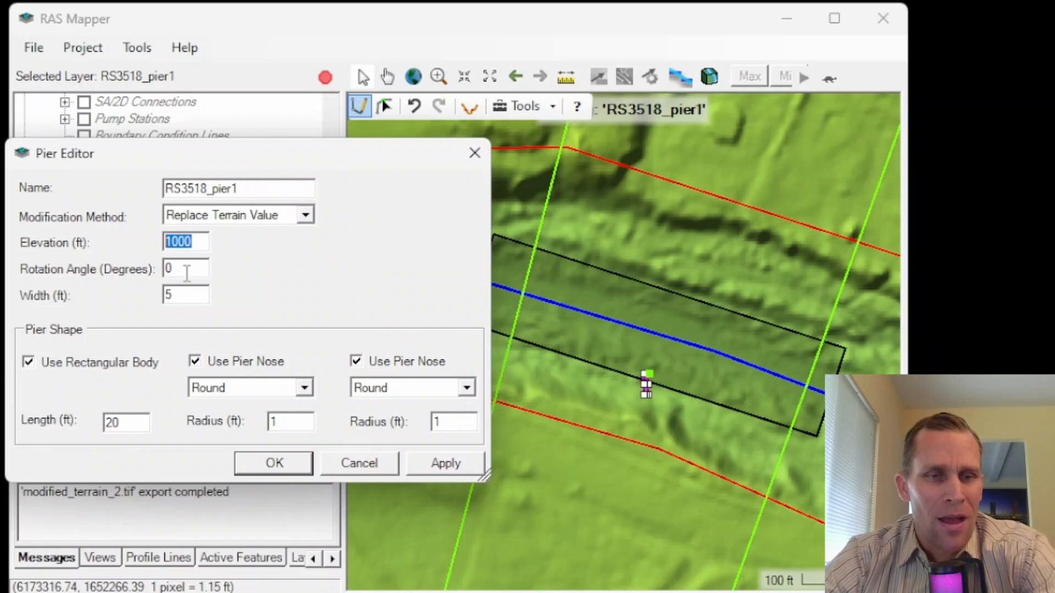
Step: Set the pier's rotation angle to 18 degrees and its width to 10 ft
{"action": "left_click_drag", "start_coordinate": [187, 273], "coordinate": [144, 275]}
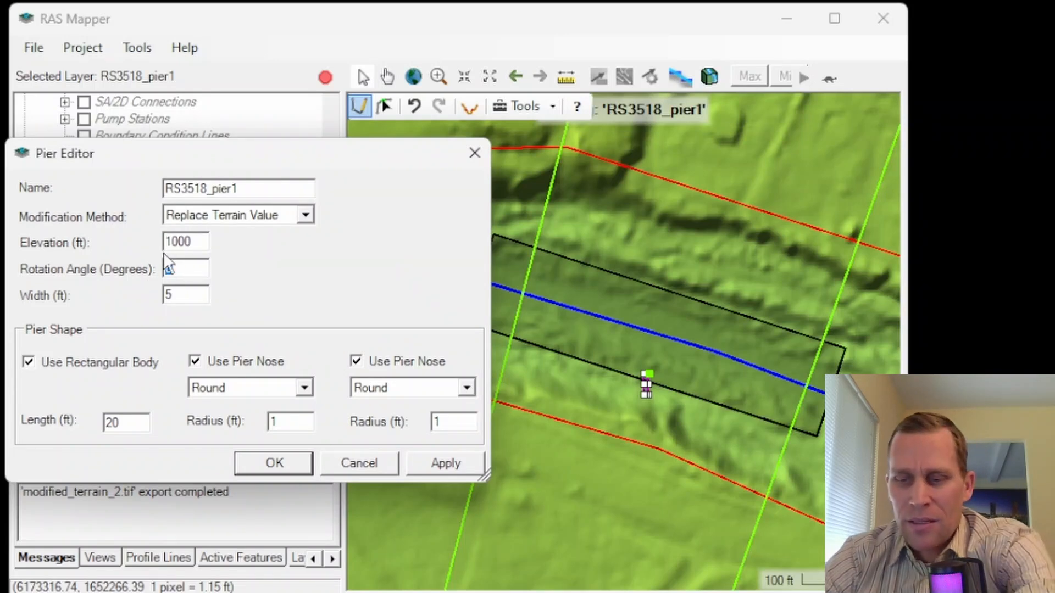
{"action": "type", "text": "18"}
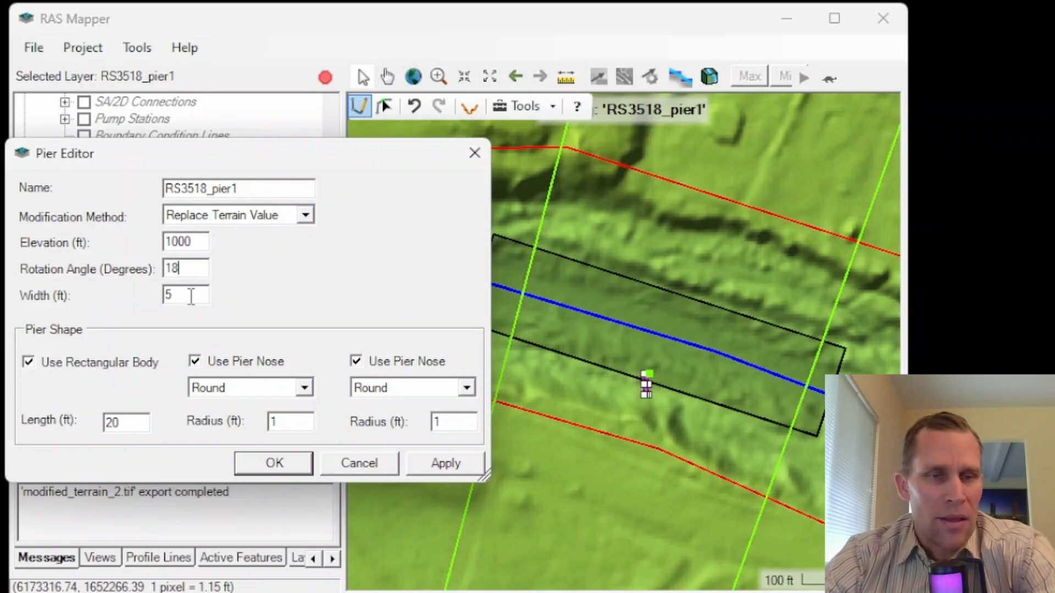
{"action": "left_click_drag", "start_coordinate": [191, 296], "coordinate": [164, 298]}
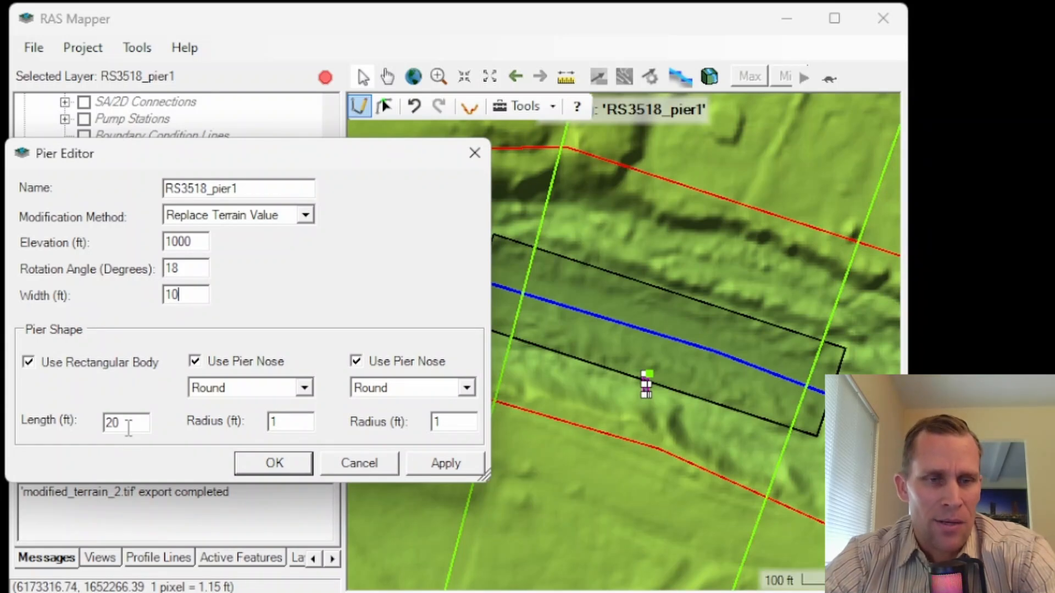
Step: Set the pier body's length to 50 ft and both round nose radii to 5 ft, and apply the shape
{"action": "left_click_drag", "start_coordinate": [122, 421], "coordinate": [81, 419]}
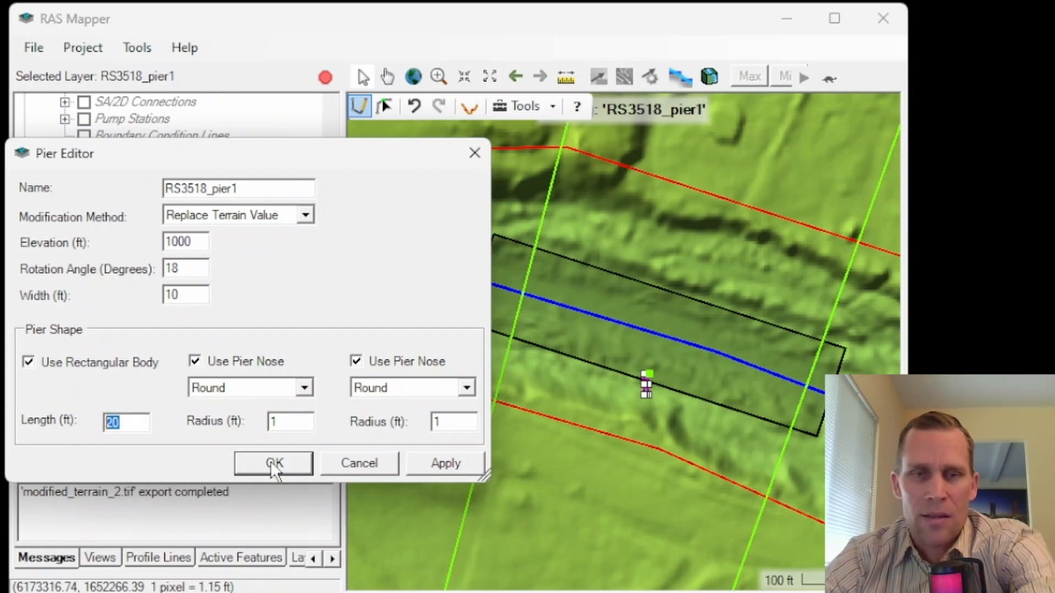
{"action": "type", "text": "50"}
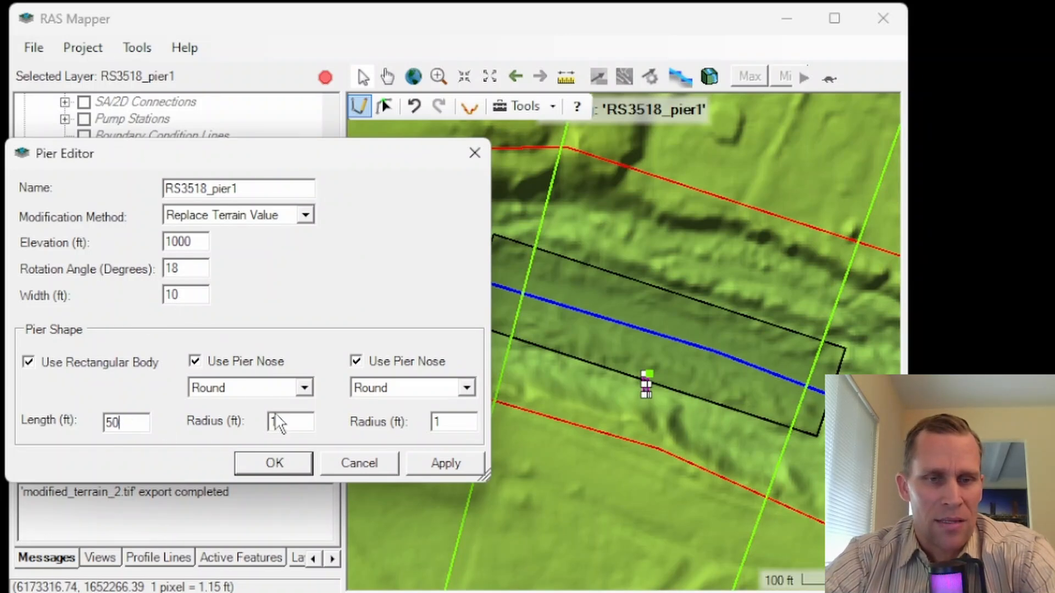
{"action": "left_click_drag", "start_coordinate": [274, 422], "coordinate": [258, 425]}
{"action": "type", "text": "5"}
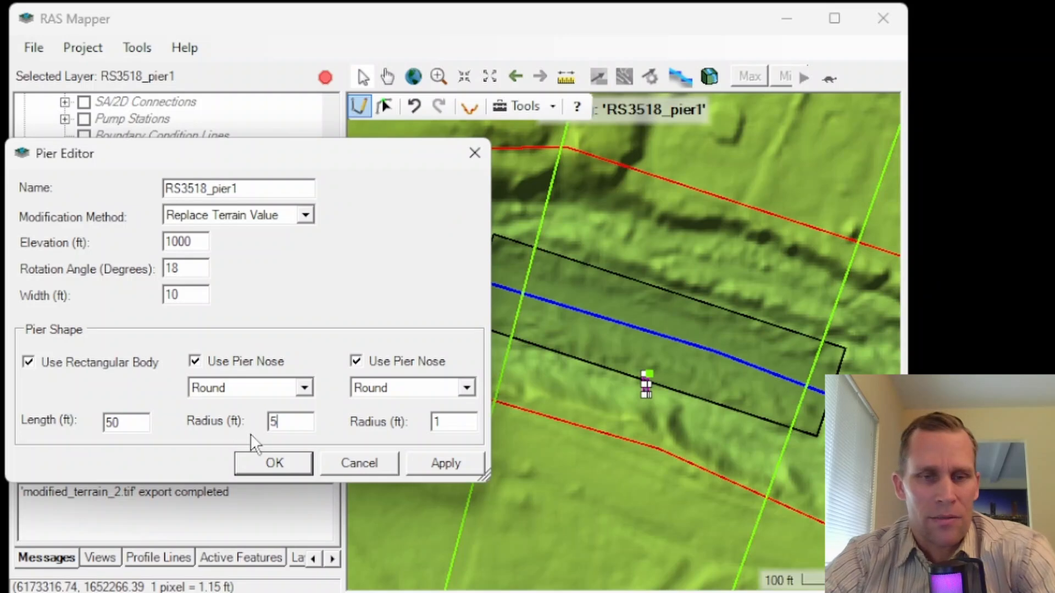
{"action": "left_click_drag", "start_coordinate": [439, 422], "coordinate": [384, 426]}
{"action": "type", "text": "5"}
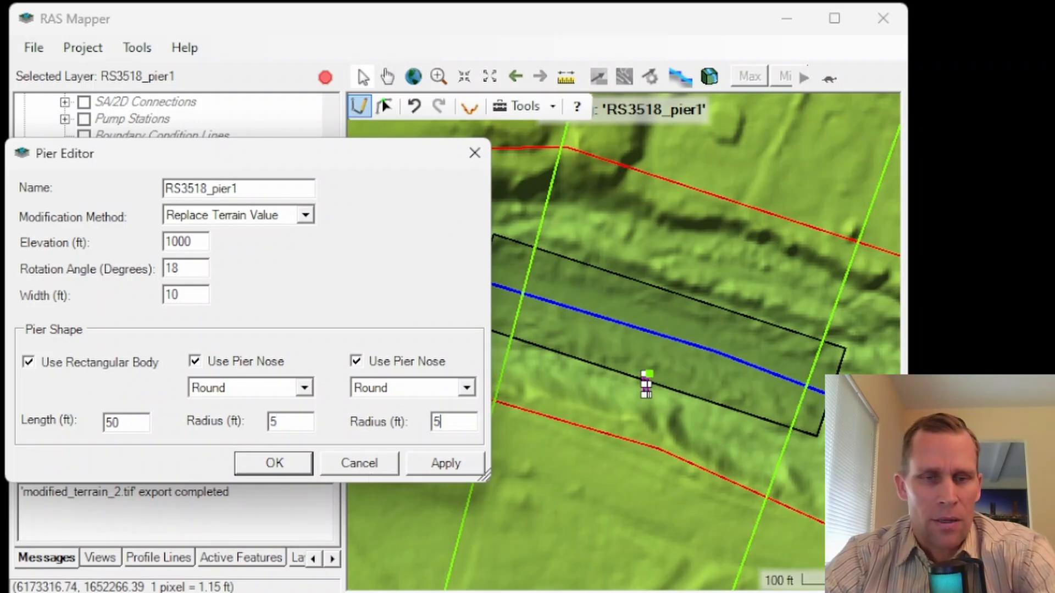
{"action": "left_click", "coordinate": [439, 463]}
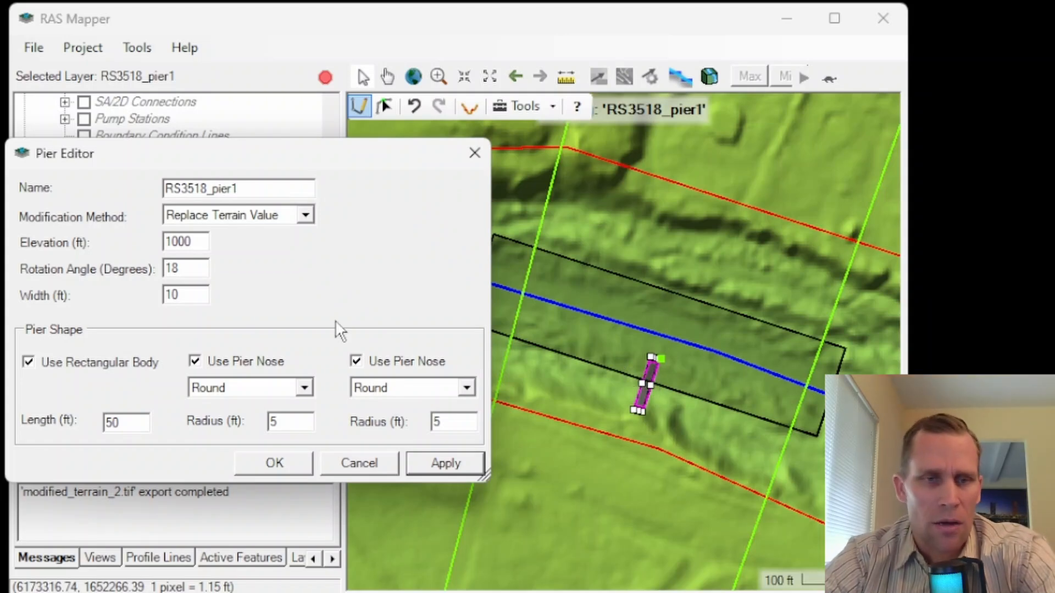
Step: Set the pier's rotation angle to 108 degrees, apply it and accept the pier settings
{"action": "left_click_drag", "start_coordinate": [184, 268], "coordinate": [147, 269]}
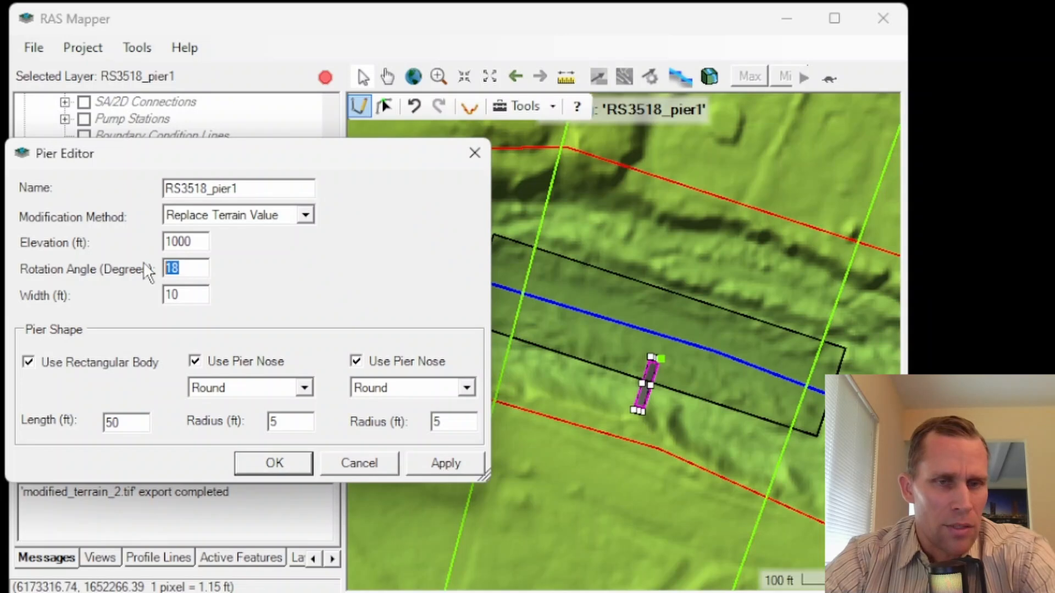
{"action": "type", "text": "108"}
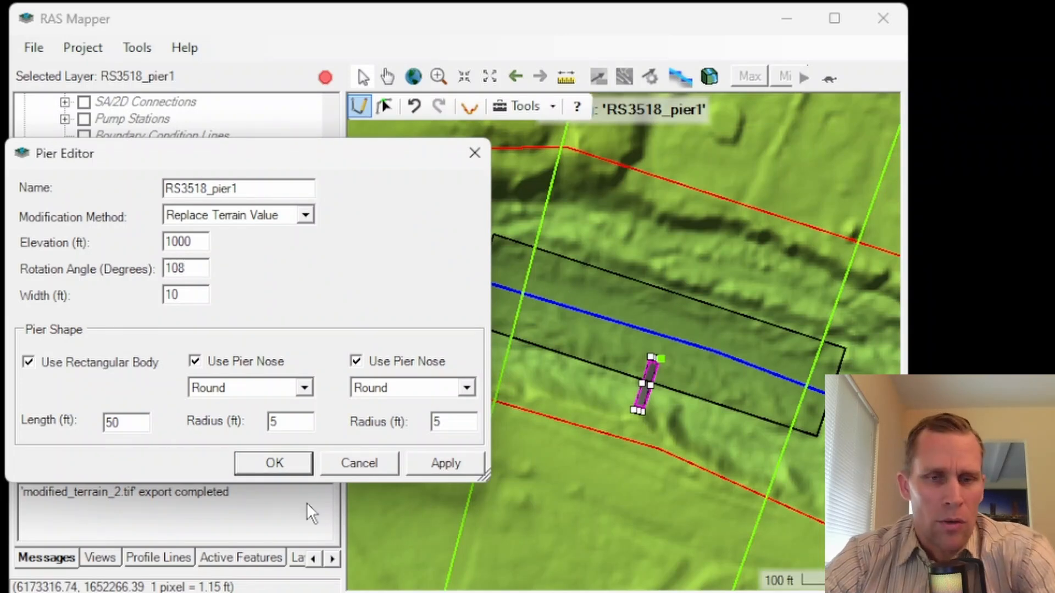
{"action": "left_click", "coordinate": [419, 466]}
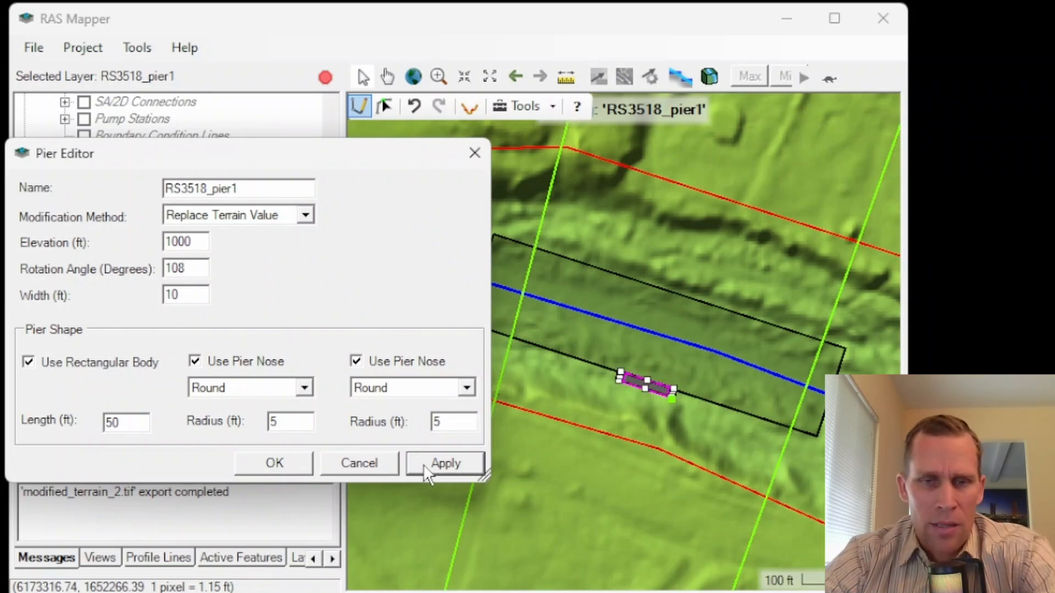
{"action": "left_click", "coordinate": [280, 463]}
Step: Place three more piers with the same settings in a row northward across the channel from the first pier
{"action": "scroll", "coordinate": [643, 427], "scroll_direction": "up", "scroll_amount": 2}
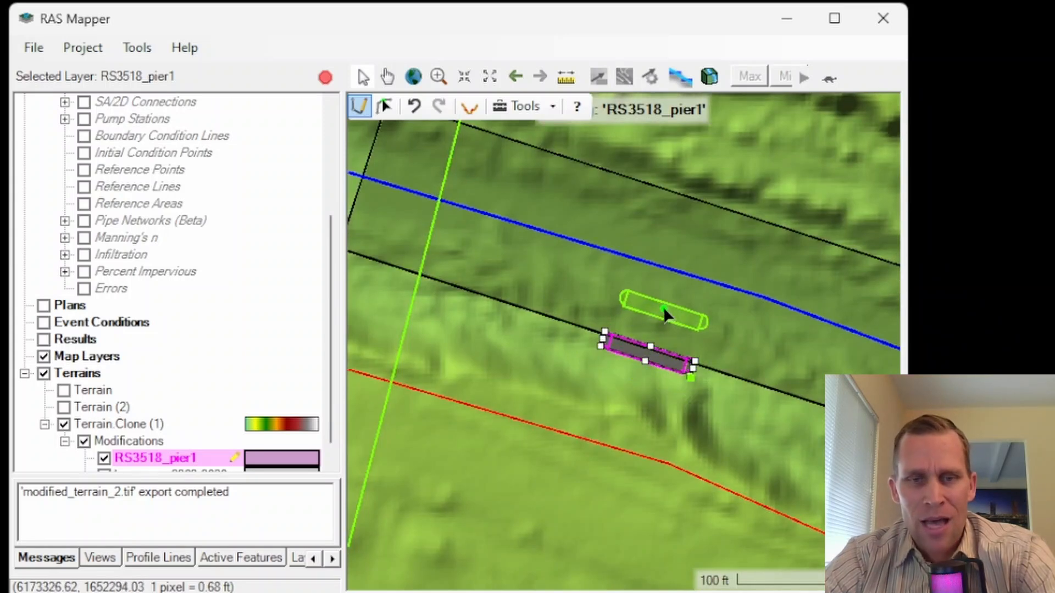
{"action": "left_click", "coordinate": [670, 287]}
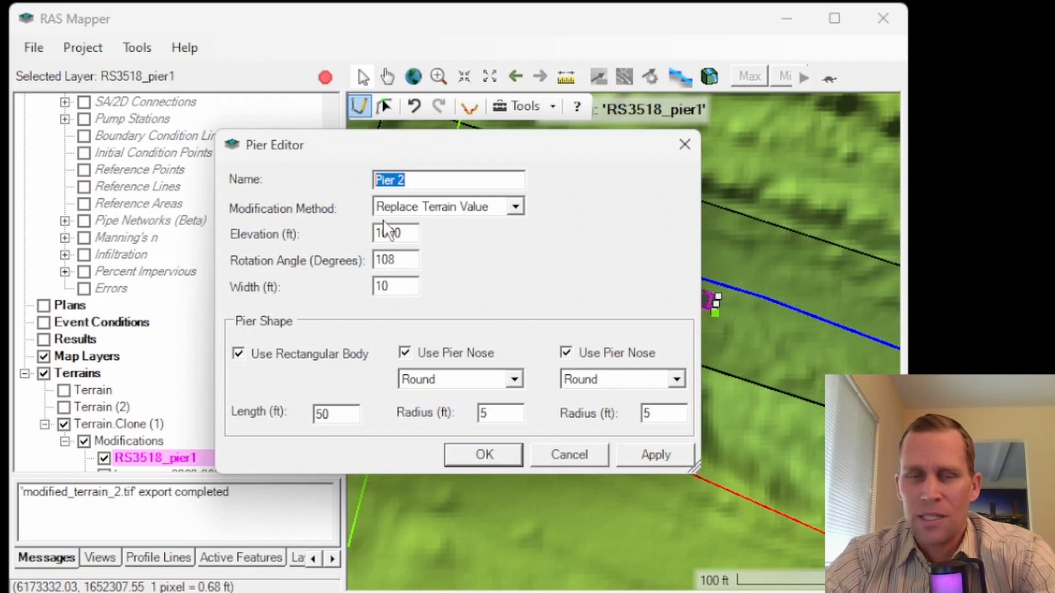
{"action": "left_click", "coordinate": [475, 457]}
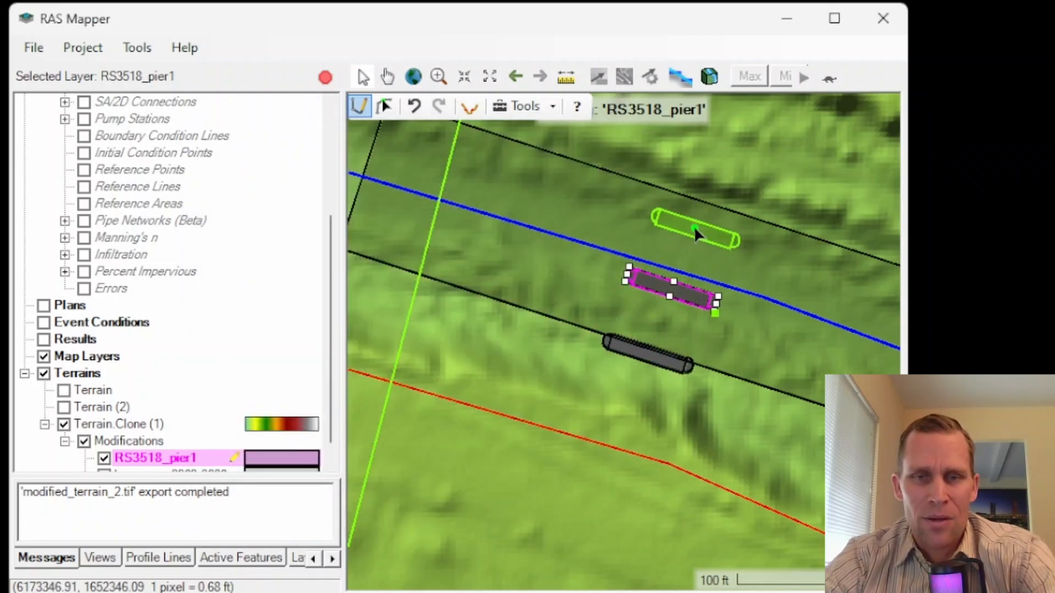
{"action": "left_click", "coordinate": [694, 226]}
{"action": "left_click", "coordinate": [499, 456]}
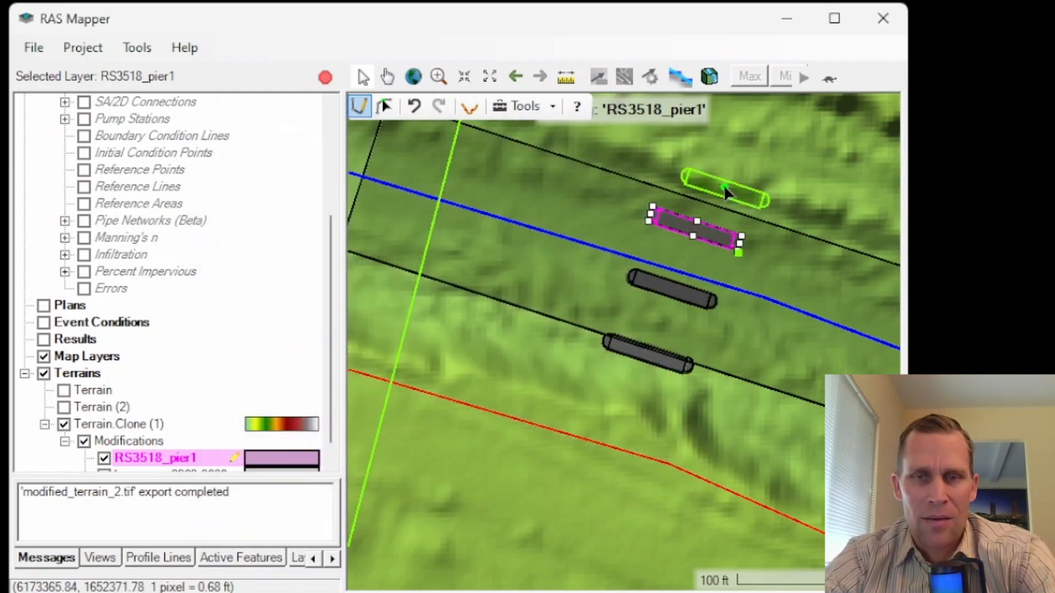
{"action": "left_click", "coordinate": [723, 168]}
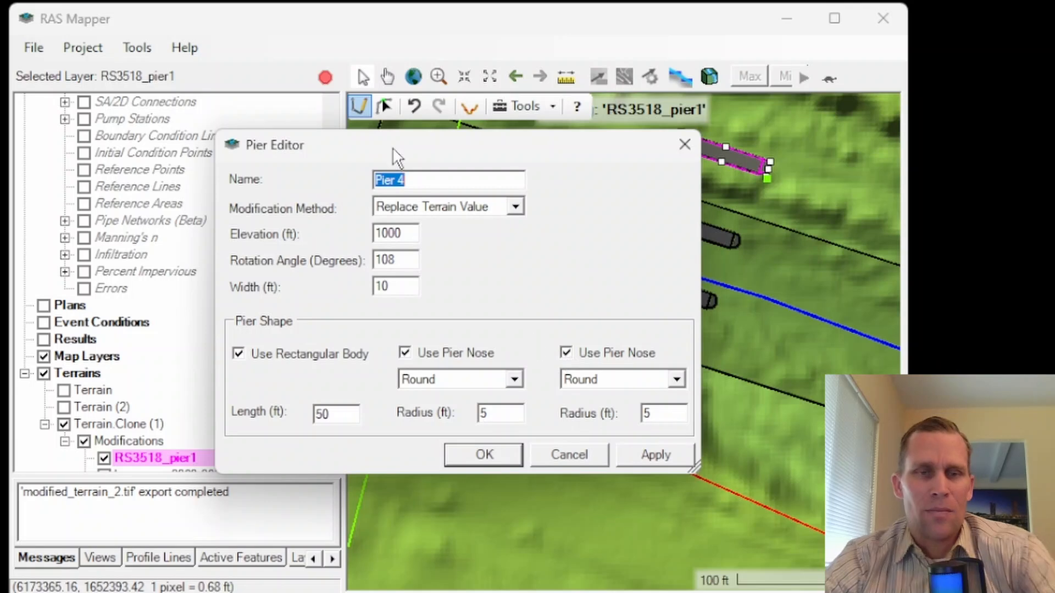
{"action": "left_click_drag", "start_coordinate": [393, 147], "coordinate": [212, 142]}
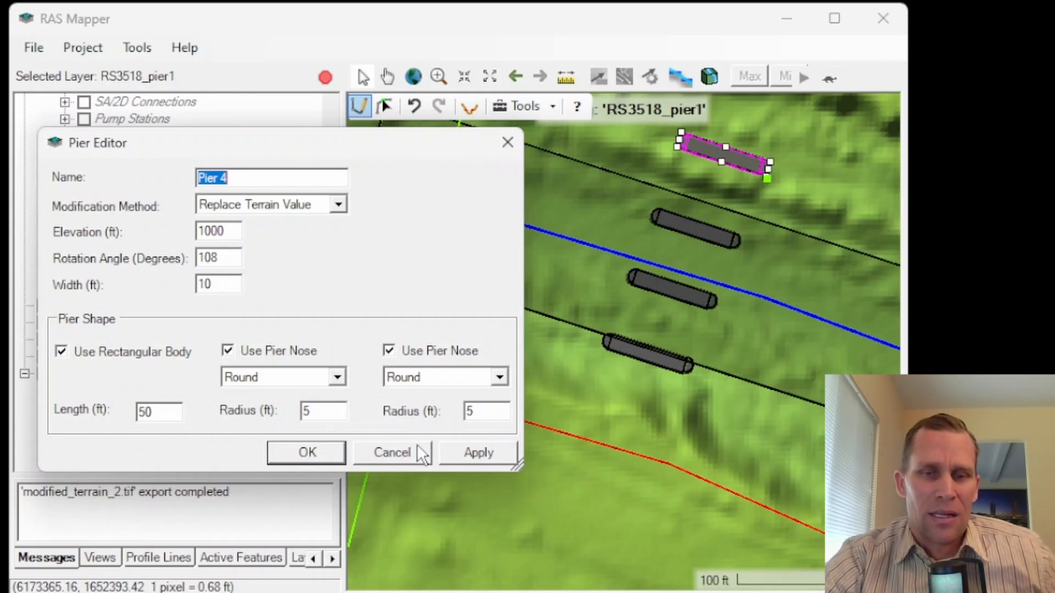
{"action": "left_click", "coordinate": [302, 453]}
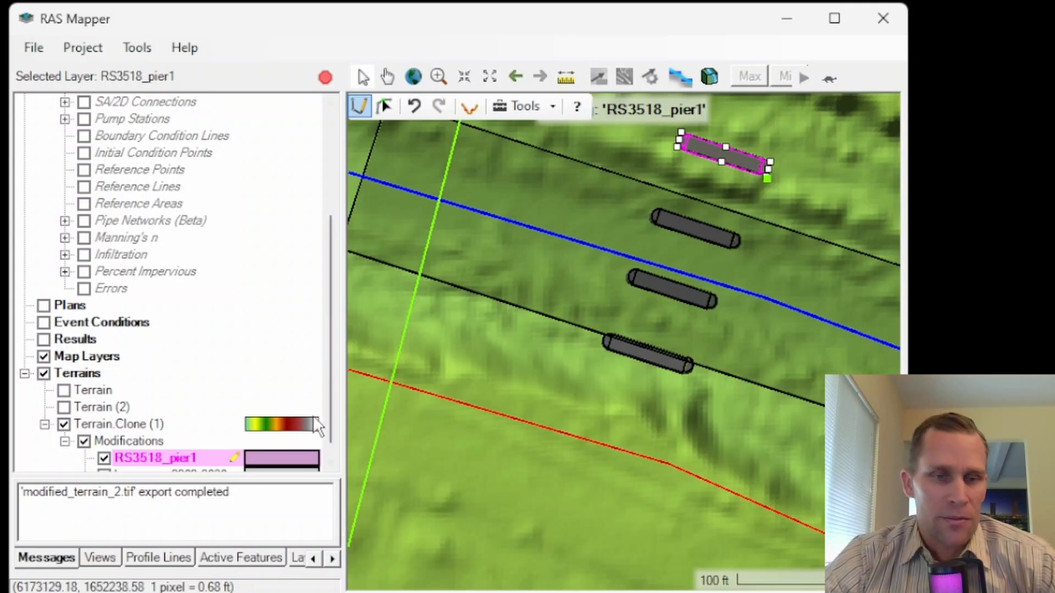
Step: Stop editing the pier layer and save the edits to the terrain modifications
{"action": "left_click", "coordinate": [325, 78]}
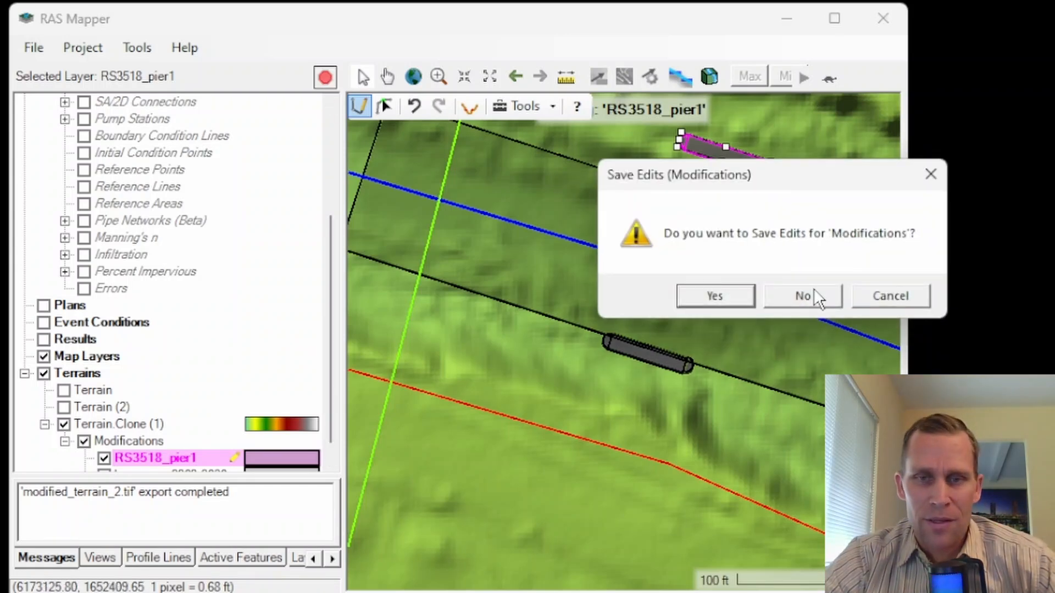
{"action": "left_click", "coordinate": [723, 295]}
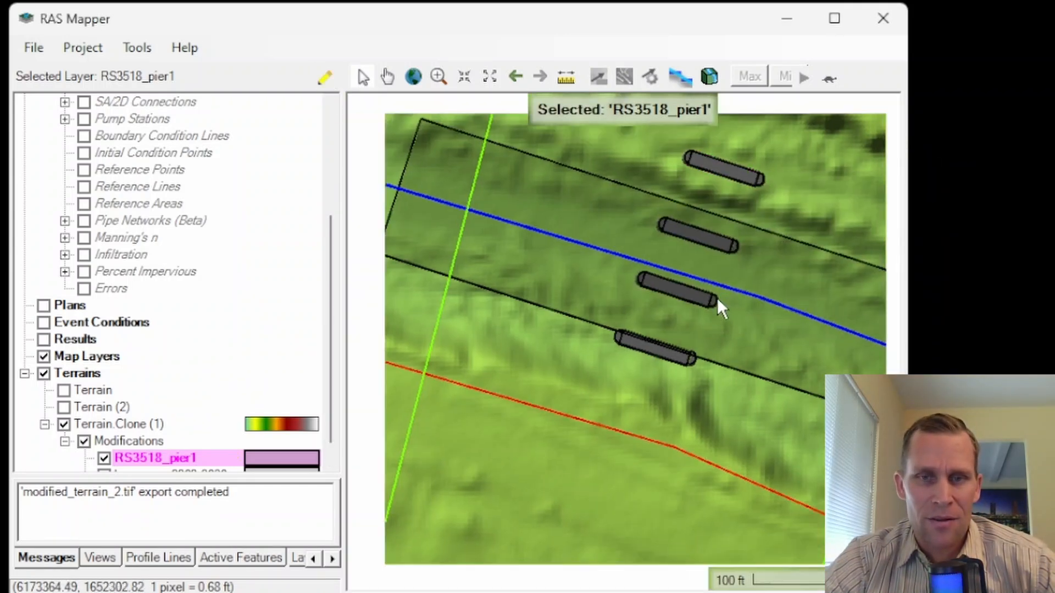
{"action": "scroll", "coordinate": [149, 353], "scroll_direction": "down", "scroll_amount": 1}
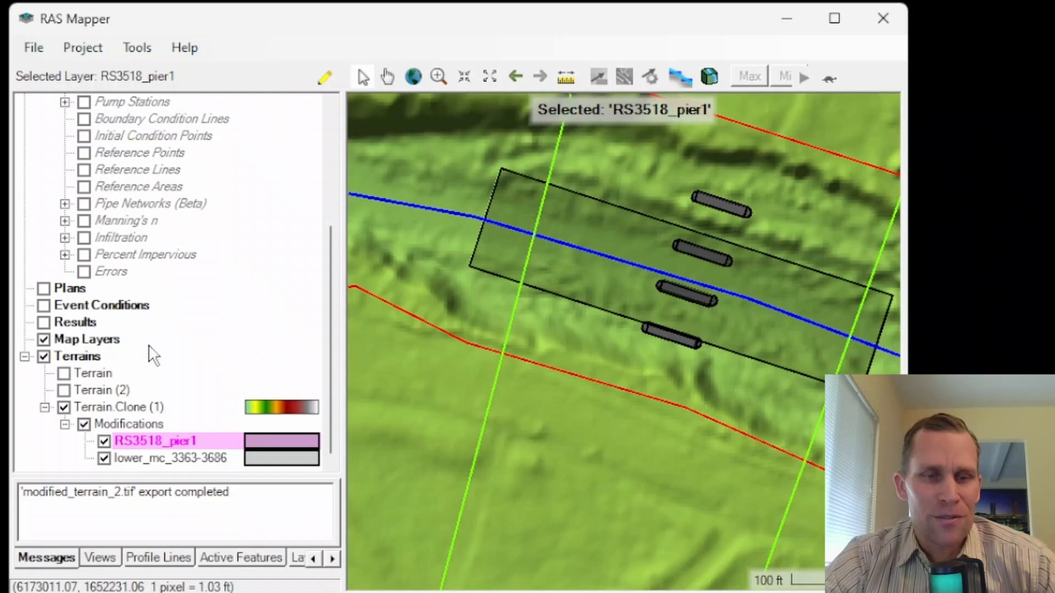
{"action": "right_click", "coordinate": [125, 418]}
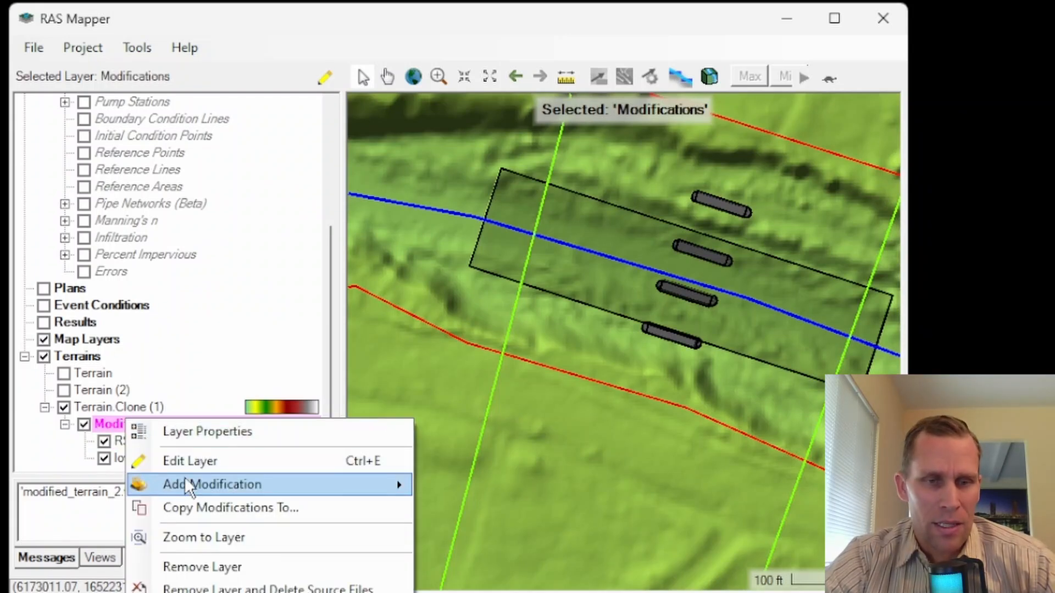
{"action": "mouse_move", "coordinate": [291, 484]}
{"action": "mouse_move", "coordinate": [477, 521]}
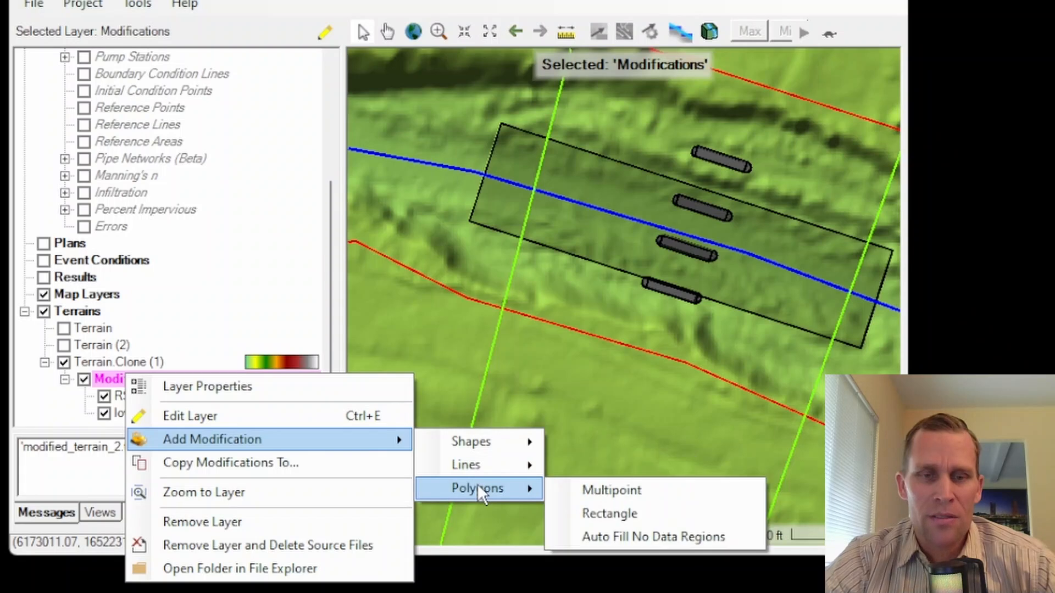
{"action": "mouse_move", "coordinate": [475, 443]}
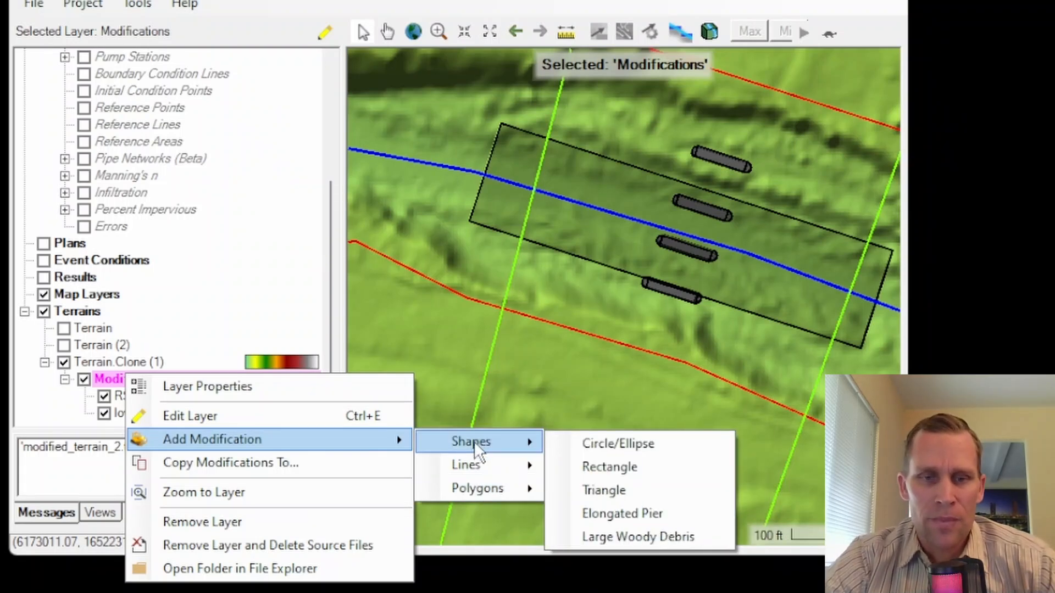
{"action": "mouse_move", "coordinate": [474, 466]}
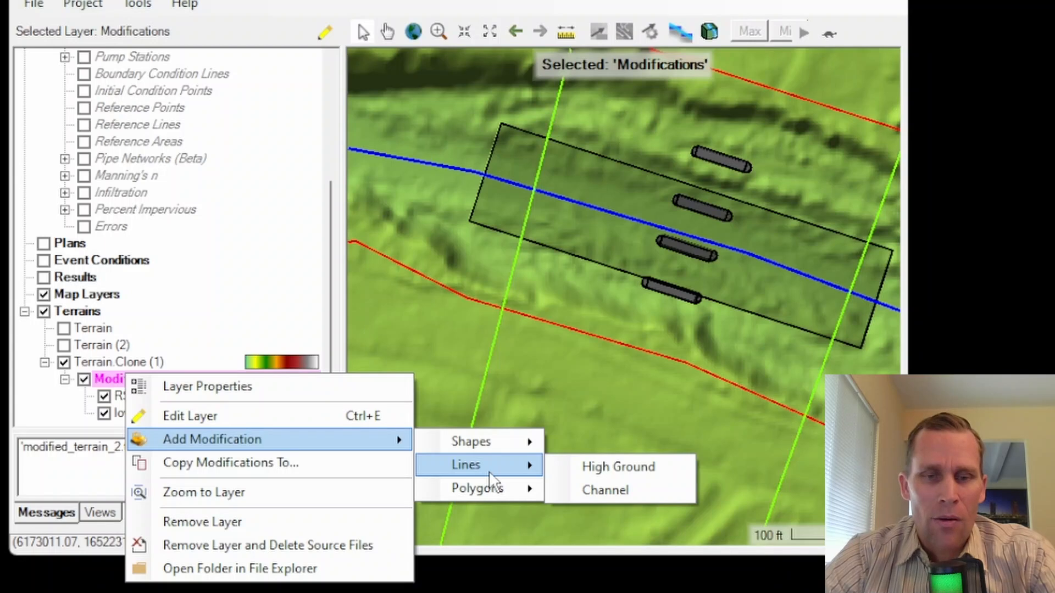
{"action": "left_click", "coordinate": [562, 356]}
Step: Add a channel line modification layer named channel_invert_2778-3363 to the cloned terrain
{"action": "scroll", "coordinate": [562, 357], "scroll_direction": "down", "scroll_amount": 3}
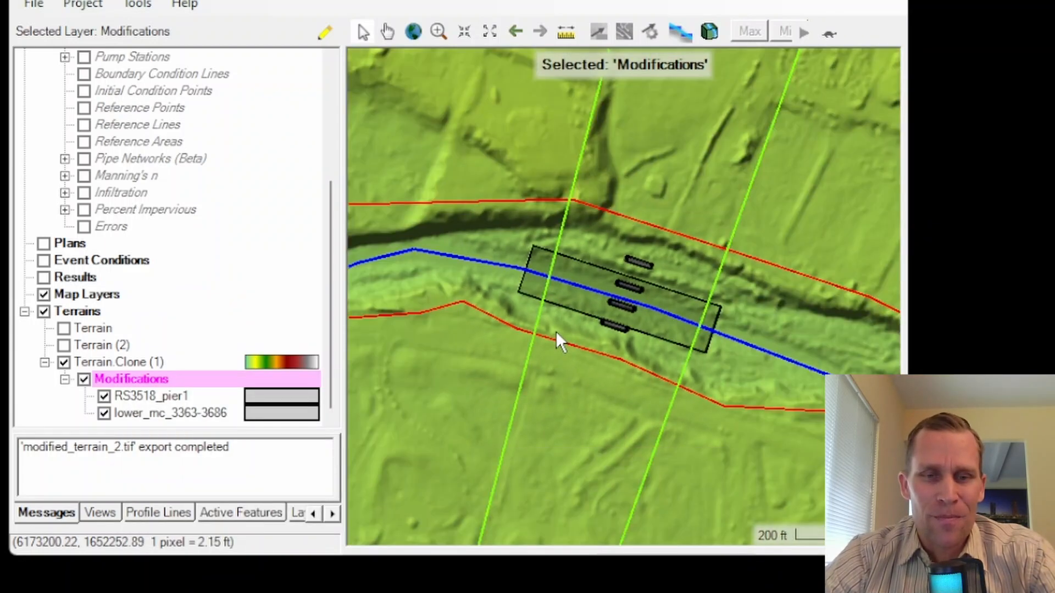
{"action": "scroll", "coordinate": [634, 262], "scroll_direction": "up", "scroll_amount": 3}
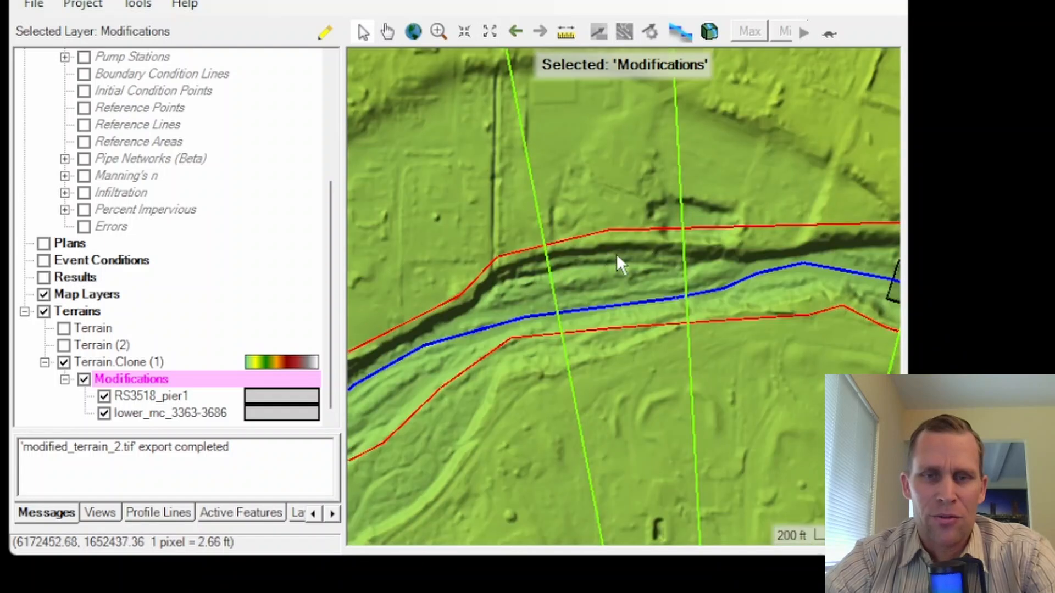
{"action": "scroll", "coordinate": [629, 235], "scroll_direction": "down", "scroll_amount": 1}
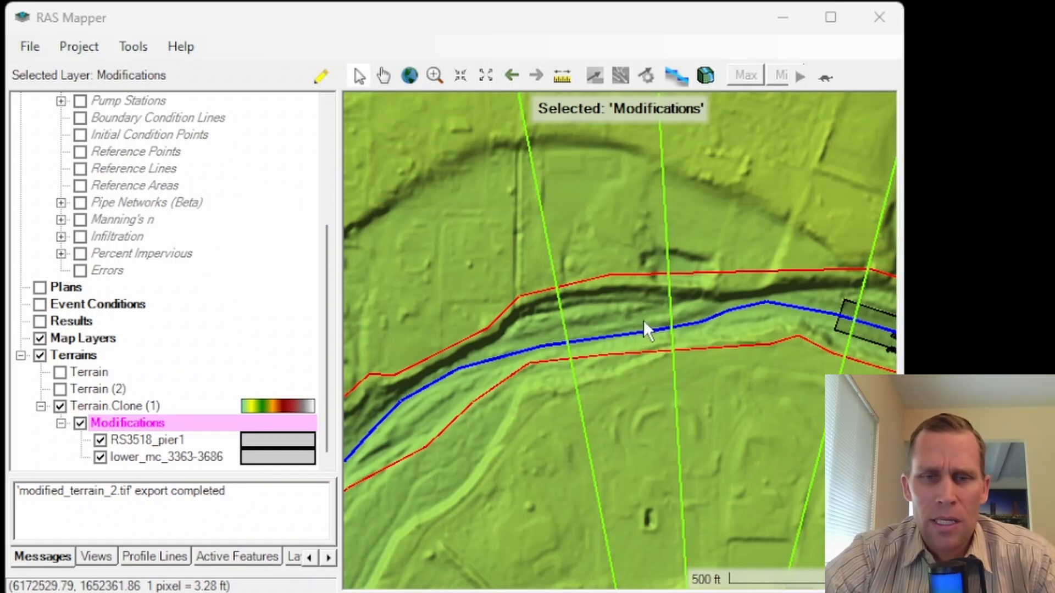
{"action": "scroll", "coordinate": [643, 320], "scroll_direction": "up", "scroll_amount": 3}
{"action": "right_click", "coordinate": [148, 427]}
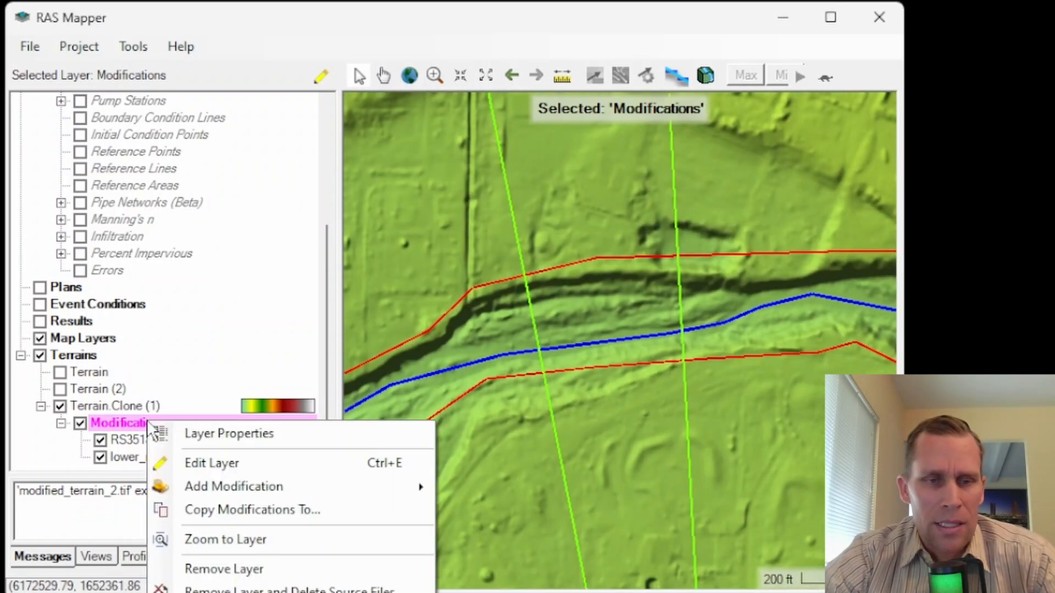
{"action": "mouse_move", "coordinate": [324, 490]}
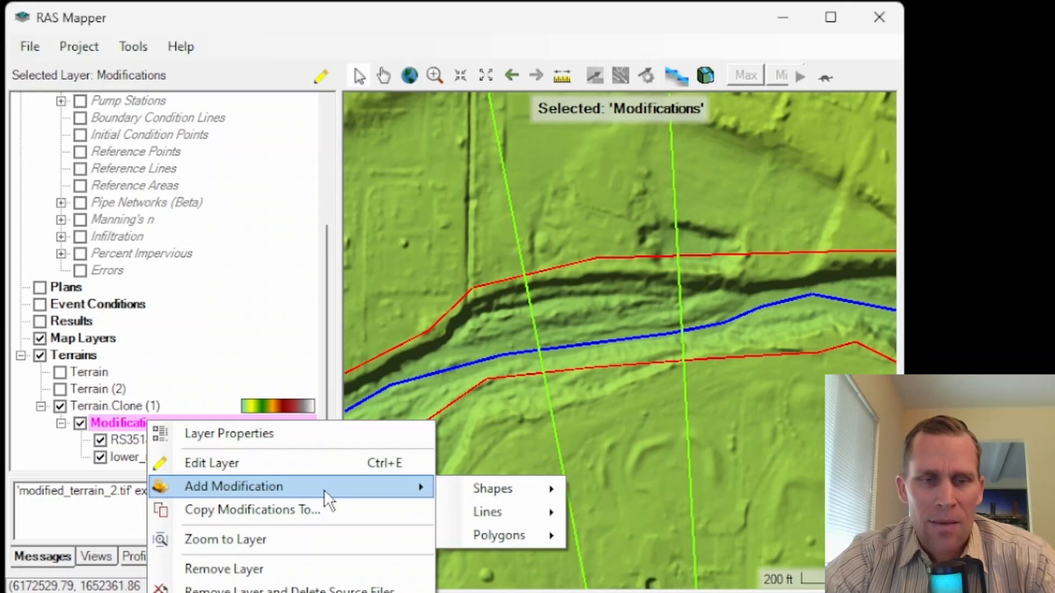
{"action": "mouse_move", "coordinate": [491, 512]}
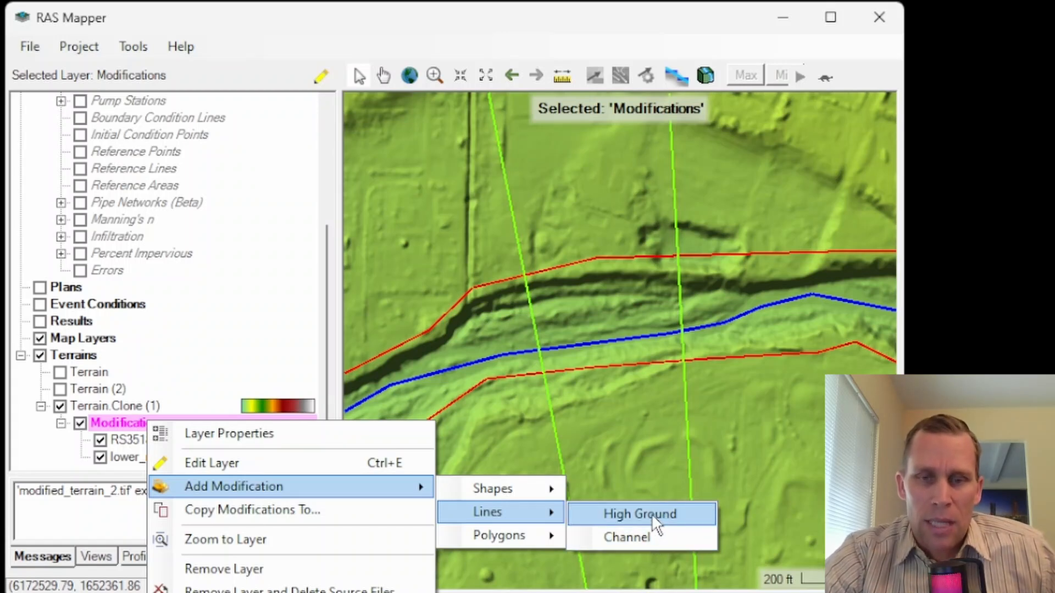
{"action": "left_click", "coordinate": [638, 538]}
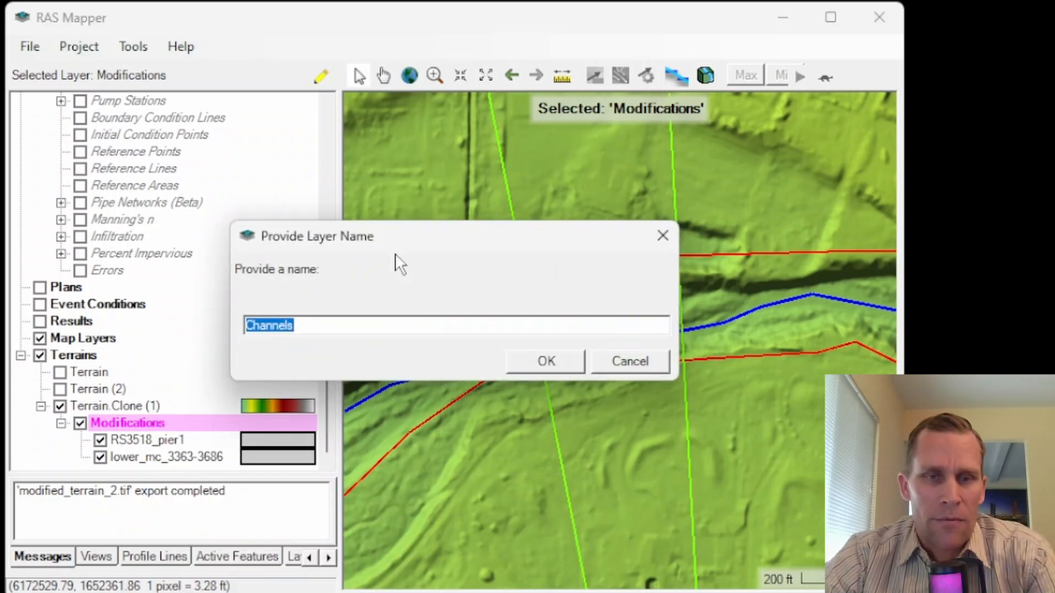
{"action": "type", "text": "channel_invert_2778-3363"}
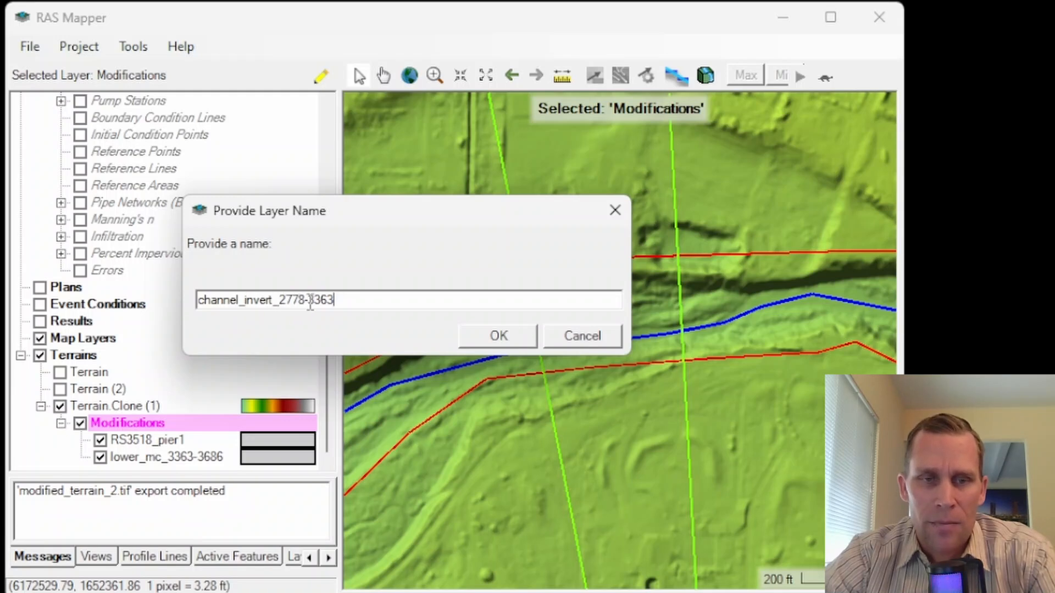
{"action": "left_click", "coordinate": [525, 338]}
Step: Draw a four-point channel line about 355 ft long along the river centerline, extending just beyond both neighbouring cross sections
{"action": "scroll", "coordinate": [537, 356], "scroll_direction": "up", "scroll_amount": 2}
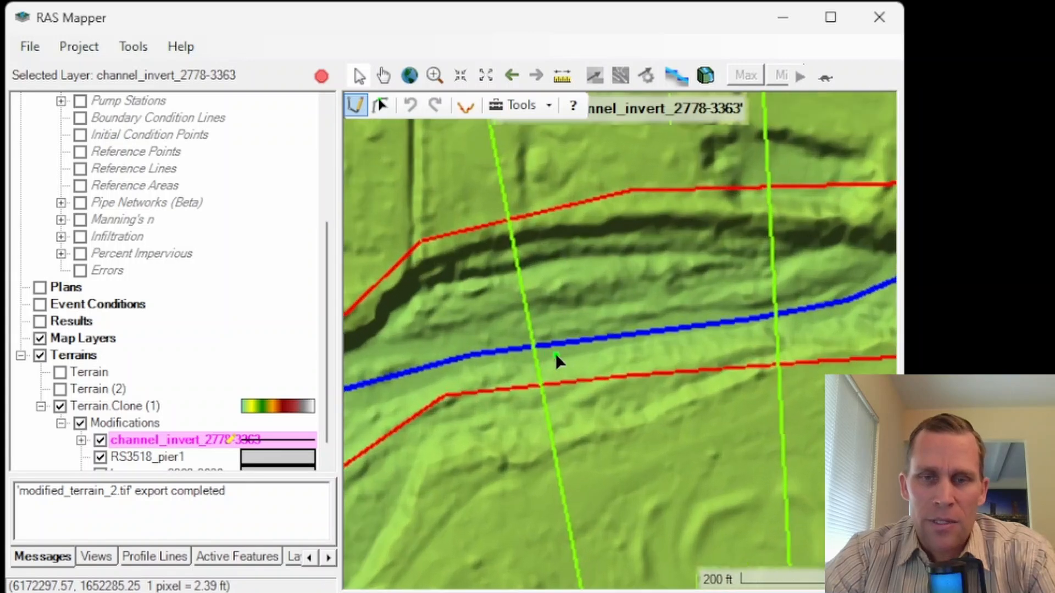
{"action": "left_click", "coordinate": [525, 345]}
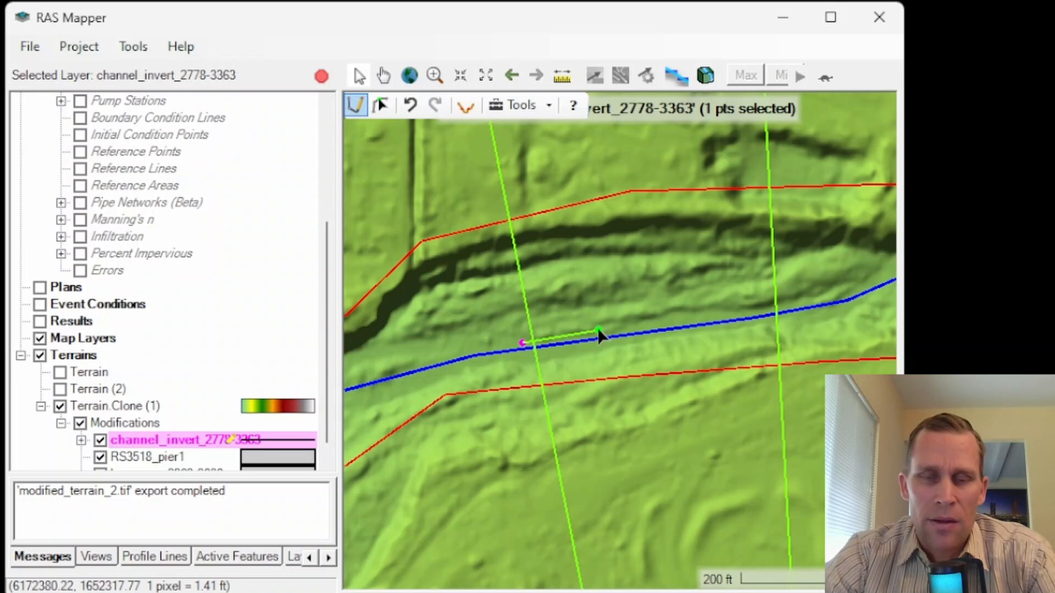
{"action": "left_click", "coordinate": [604, 333]}
{"action": "left_click", "coordinate": [677, 330]}
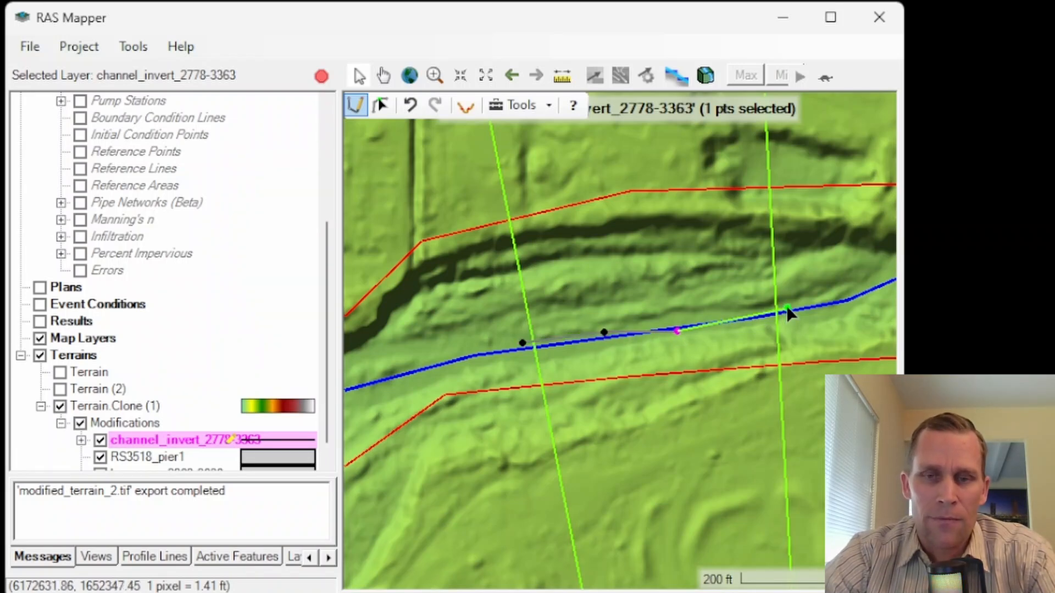
{"action": "double_click", "coordinate": [789, 314]}
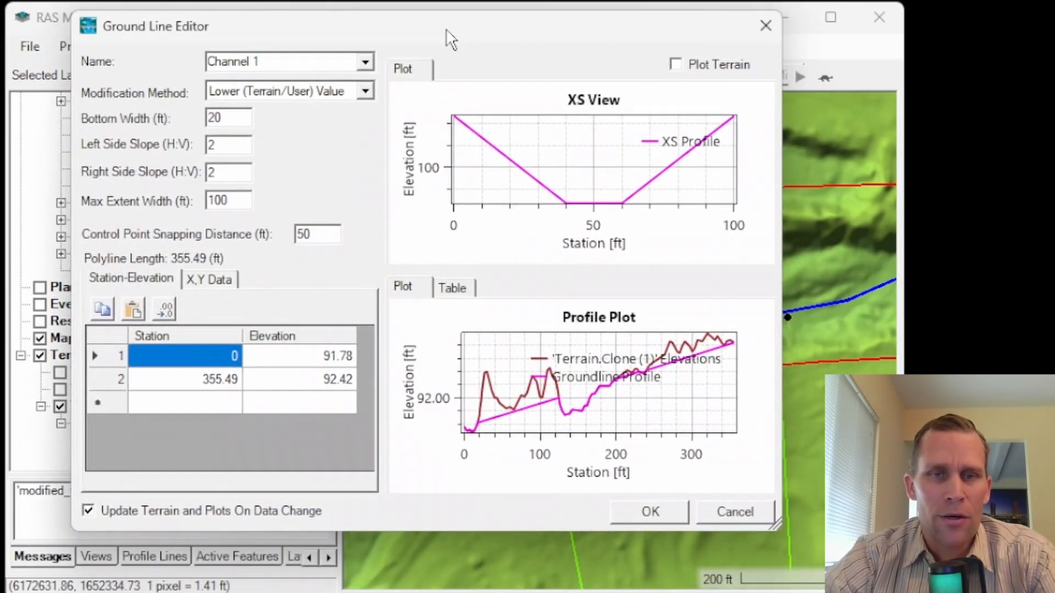
Step: Try the Replace Terrain Value modification method for the channel line and switch it to Higher (Terrain/User) Value
{"action": "left_click_drag", "start_coordinate": [464, 33], "coordinate": [1012, 16]}
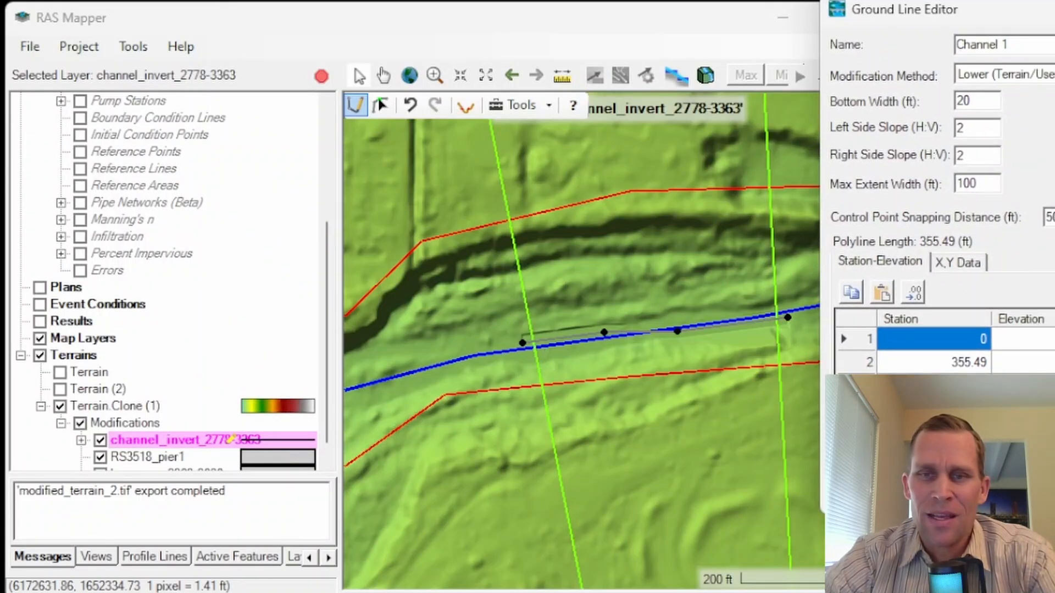
{"action": "left_click_drag", "start_coordinate": [1054, 13], "coordinate": [423, 31]}
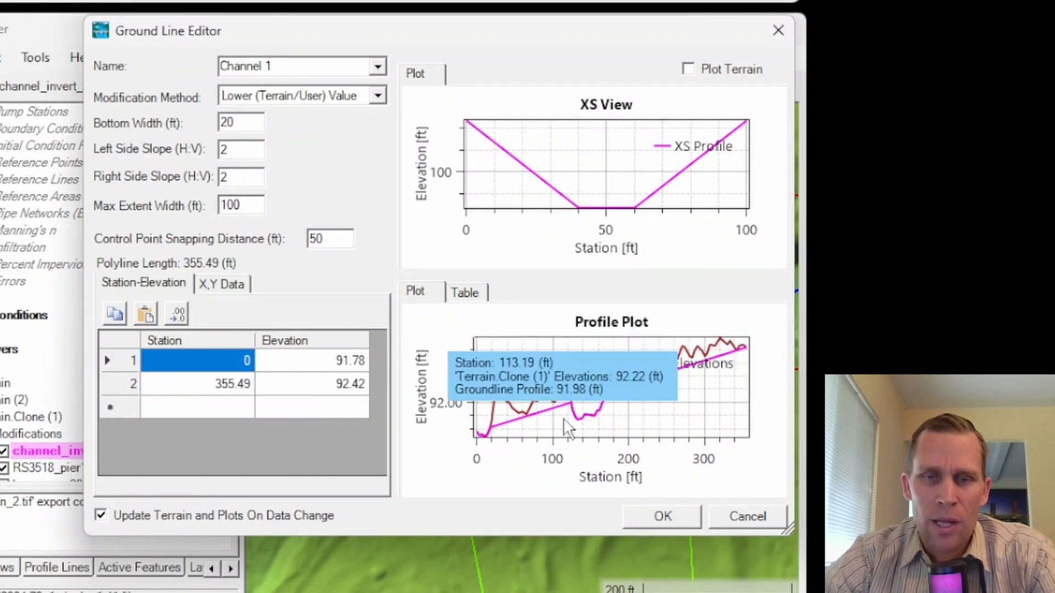
{"action": "left_click", "coordinate": [377, 98]}
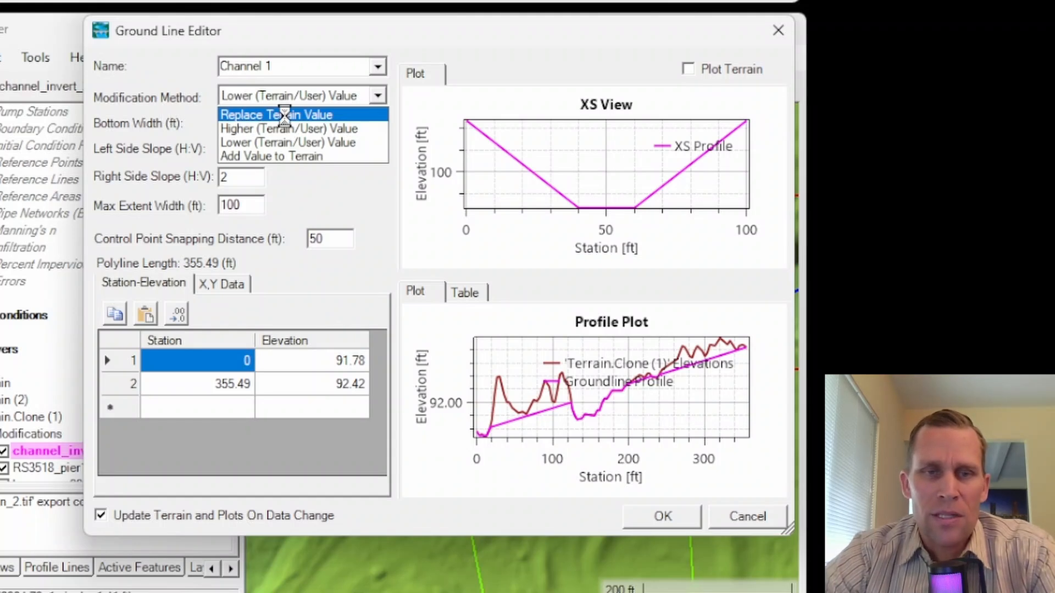
{"action": "left_click", "coordinate": [284, 115]}
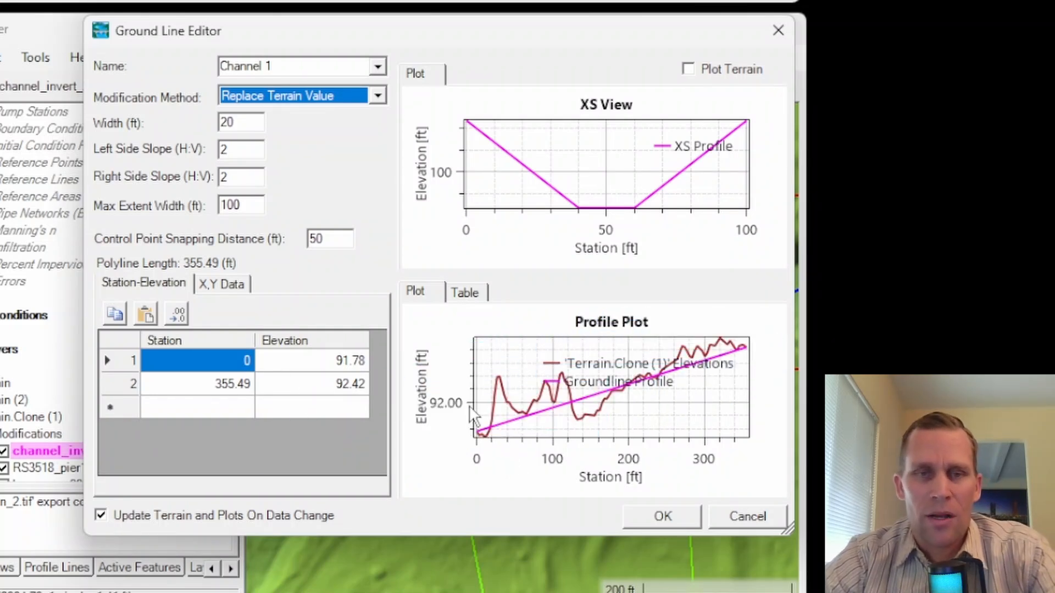
{"action": "left_click", "coordinate": [378, 96]}
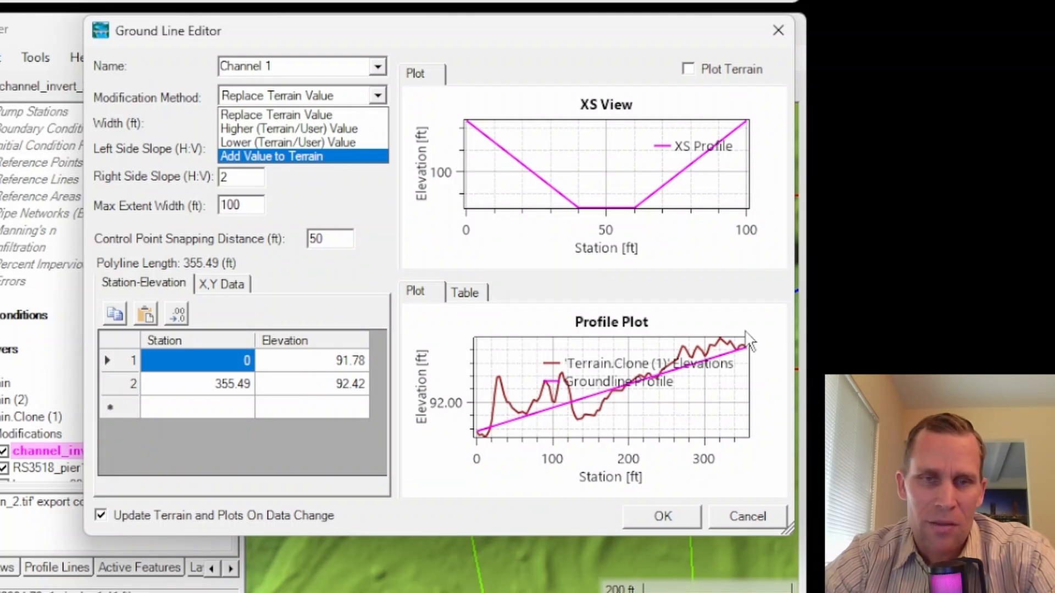
{"action": "left_click", "coordinate": [282, 128]}
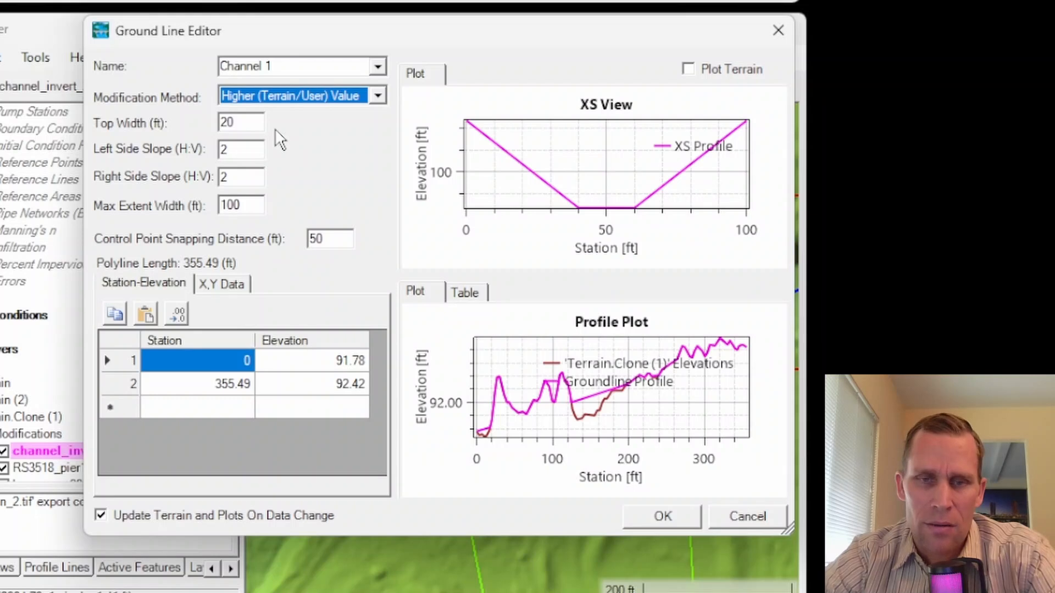
Step: Try the Lower (Terrain/User) Value and Add Value to Terrain methods, and return to Higher (Terrain/User) Value with a 40 ft top width
{"action": "left_click", "coordinate": [378, 96]}
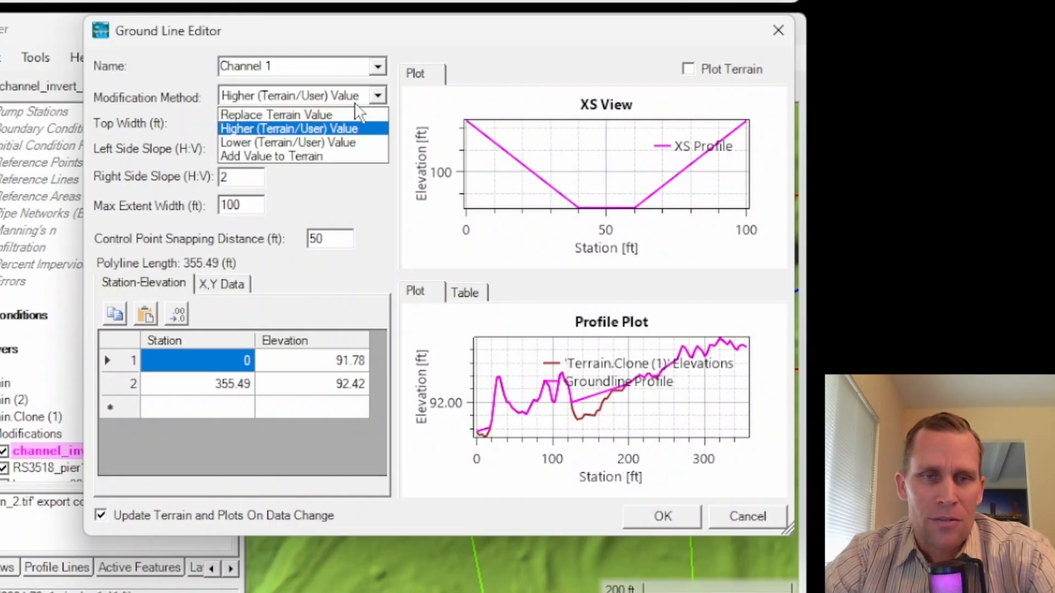
{"action": "left_click", "coordinate": [319, 143]}
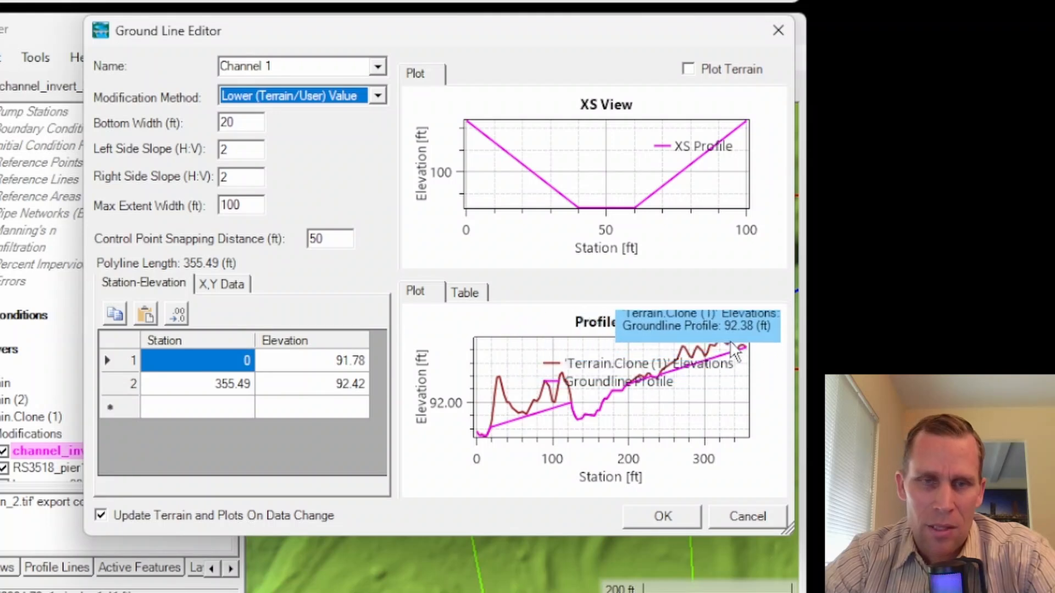
{"action": "left_click", "coordinate": [378, 96]}
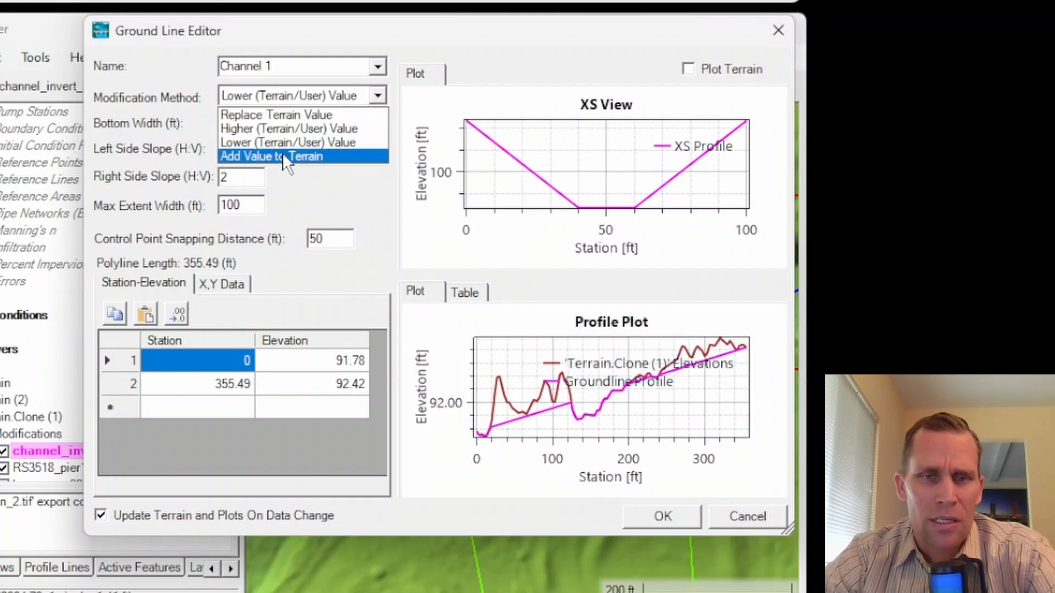
{"action": "left_click", "coordinate": [285, 157]}
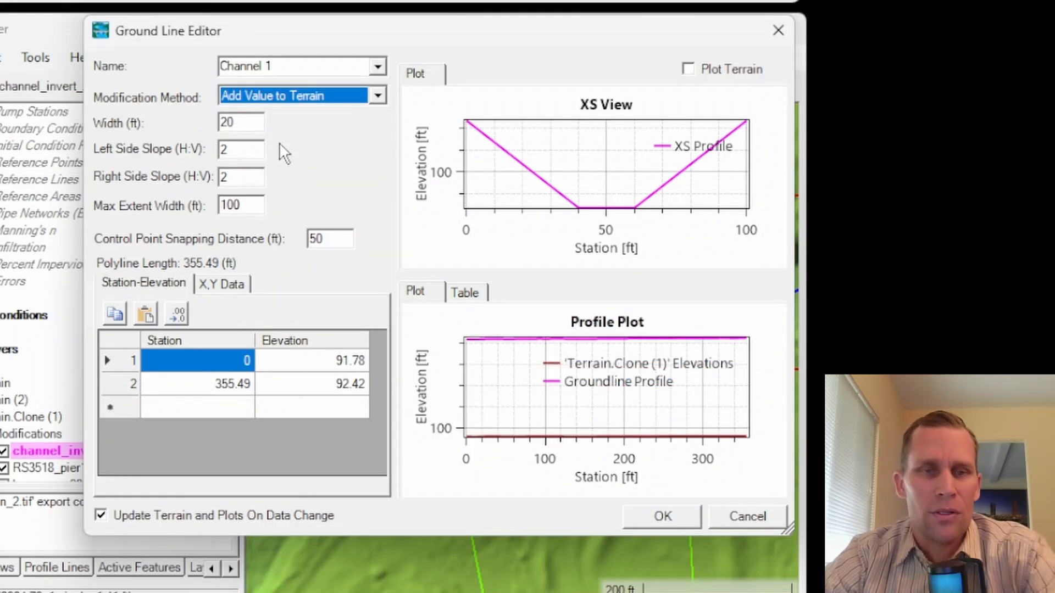
{"action": "left_click", "coordinate": [336, 97]}
{"action": "left_click", "coordinate": [291, 130]}
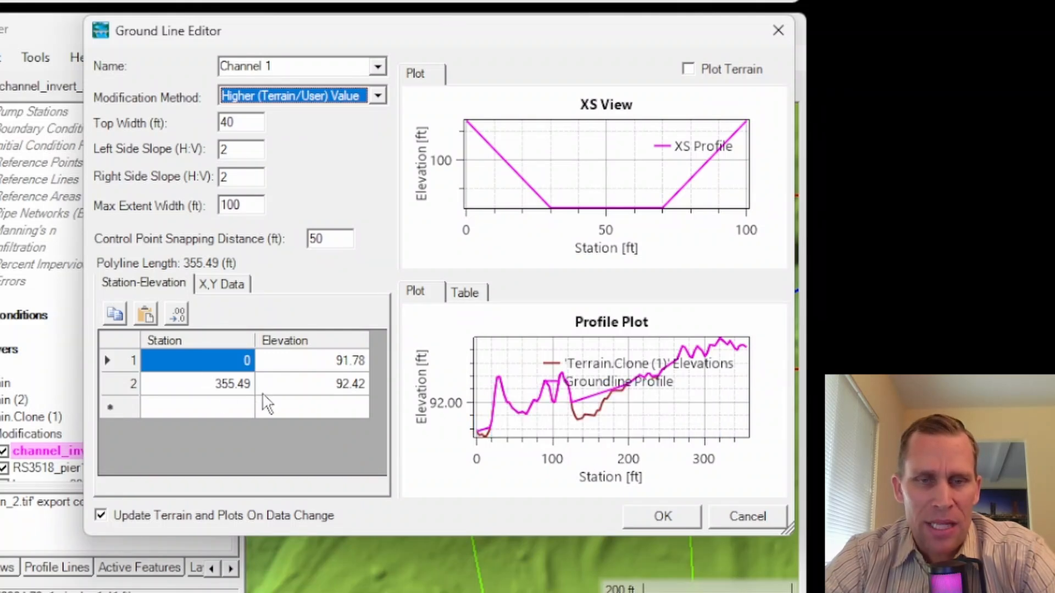
Step: Duplicate the channel line's end station-elevation row twice to make a four-row profile
{"action": "left_click", "coordinate": [324, 361]}
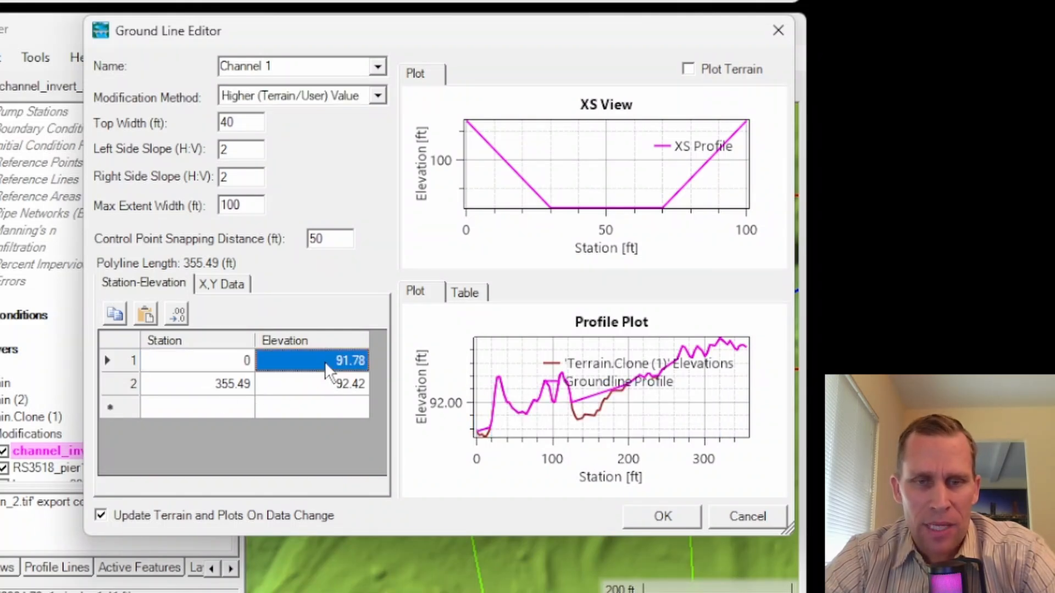
{"action": "left_click", "coordinate": [332, 387]}
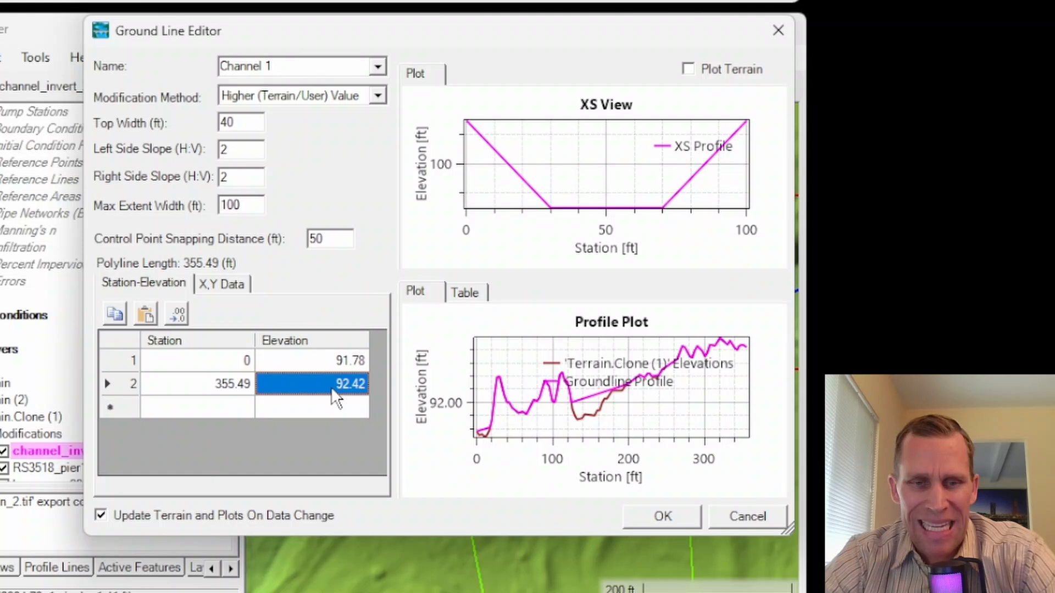
{"action": "left_click_drag", "start_coordinate": [330, 387], "coordinate": [268, 381]}
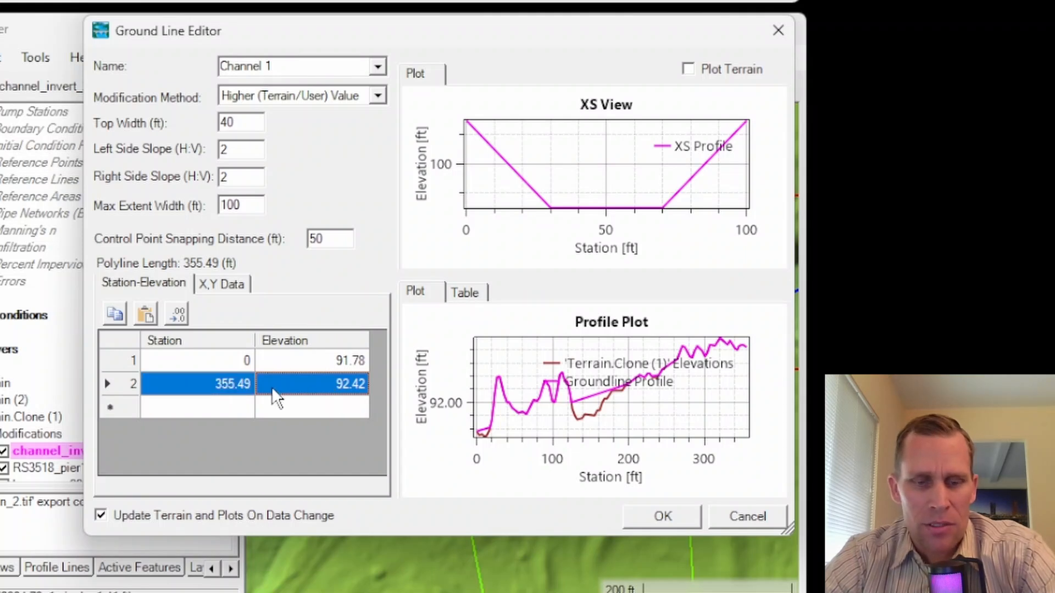
{"action": "key", "text": "ctrl+c"}
{"action": "left_click", "coordinate": [220, 407]}
{"action": "key", "text": "ctrl+v"}
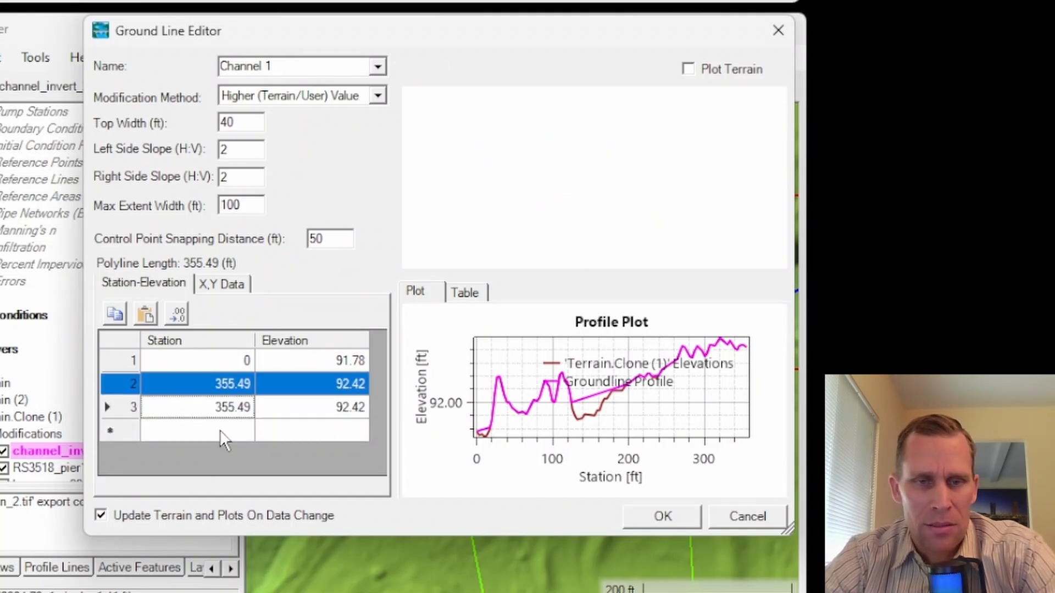
{"action": "left_click", "coordinate": [220, 430]}
{"action": "key", "text": "ctrl+v"}
Step: Set the stations of the second and third profile rows to 100 and 200
{"action": "left_click", "coordinate": [221, 384]}
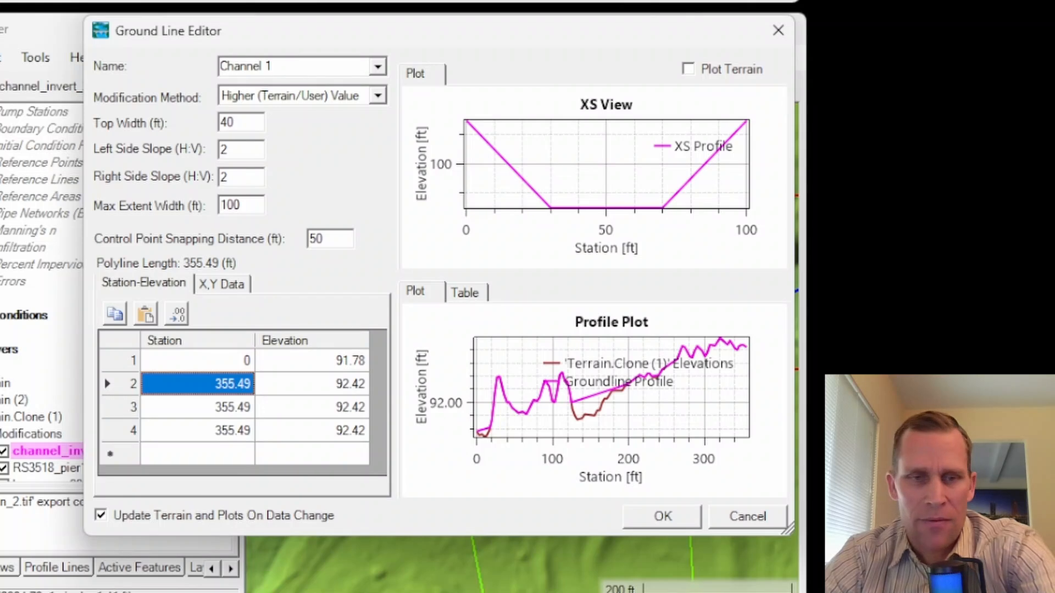
{"action": "type", "text": "100"}
{"action": "left_click", "coordinate": [216, 404]}
{"action": "type", "text": "200"}
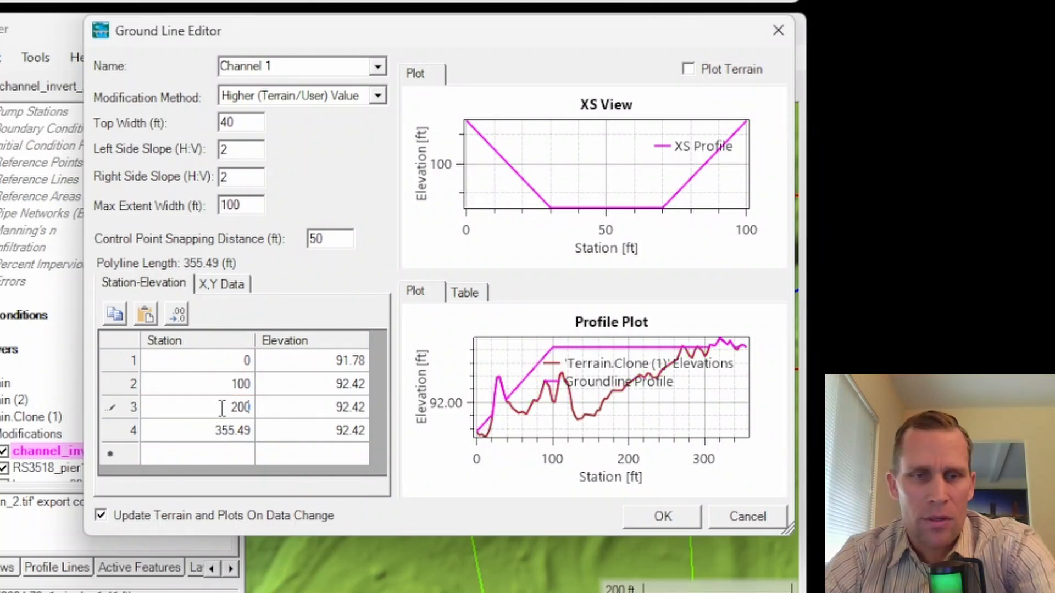
Step: Set the channel elevations to 91.80 at station 100 and 92.30 at station 200
{"action": "left_click", "coordinate": [306, 409]}
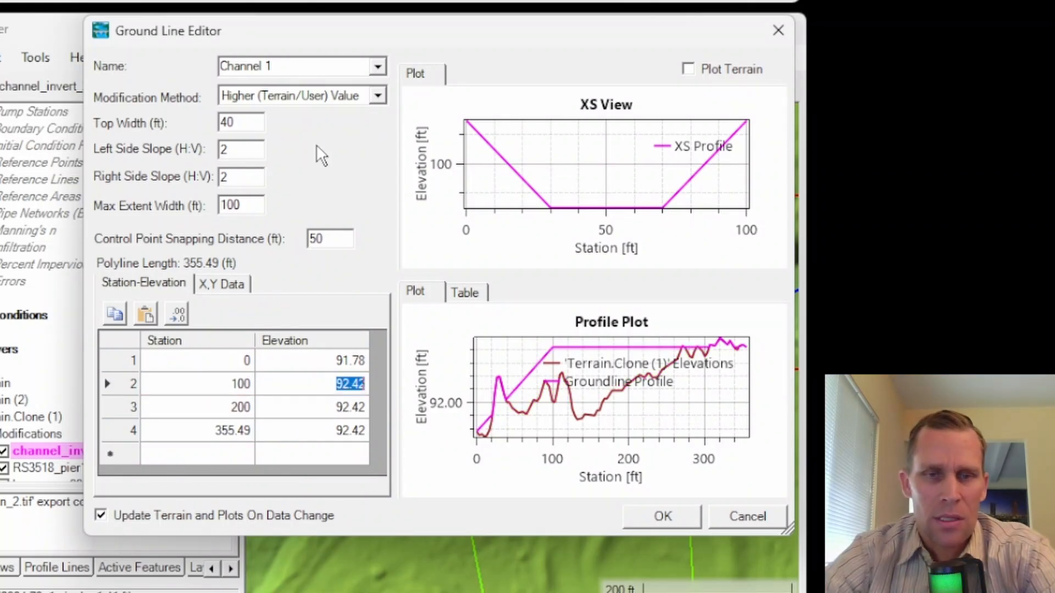
{"action": "type", "text": "91.8"}
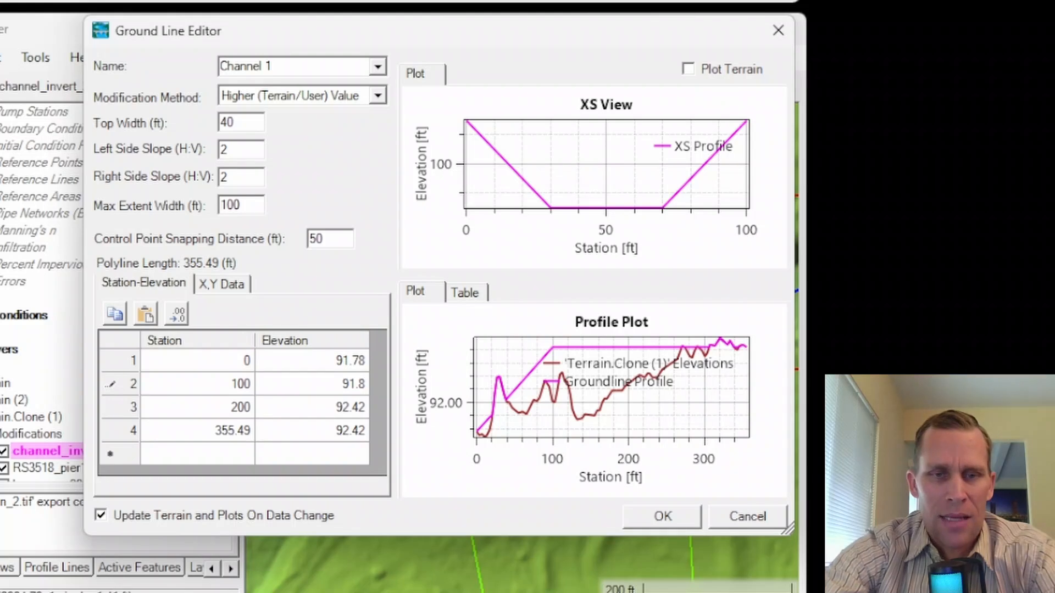
{"action": "key", "text": "Return"}
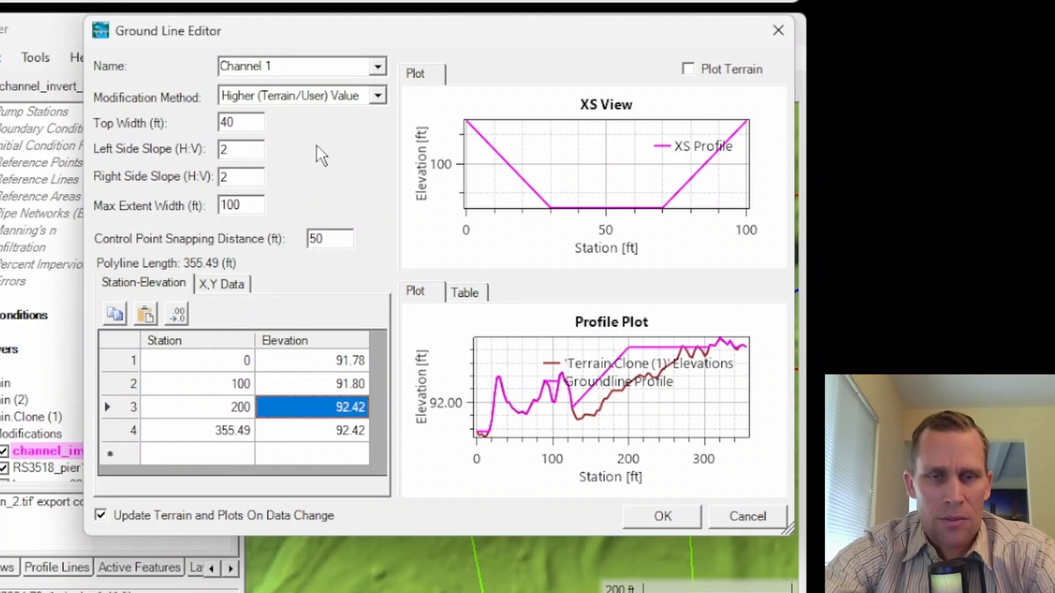
{"action": "type", "text": "91.80"}
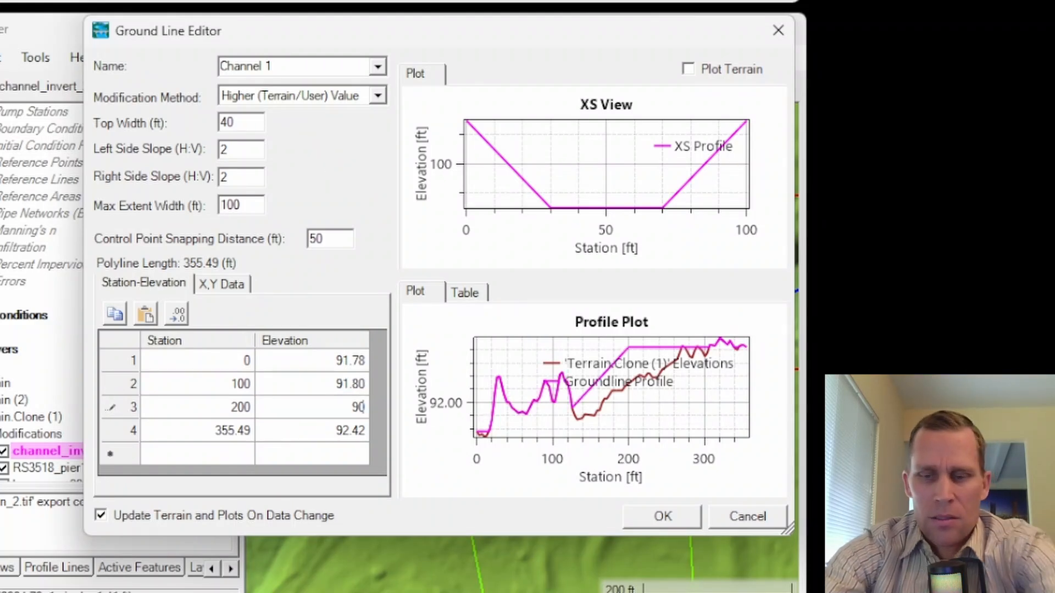
{"action": "key", "text": "BackSpace"}
{"action": "type", "text": "2.3"}
{"action": "key", "text": "Return"}
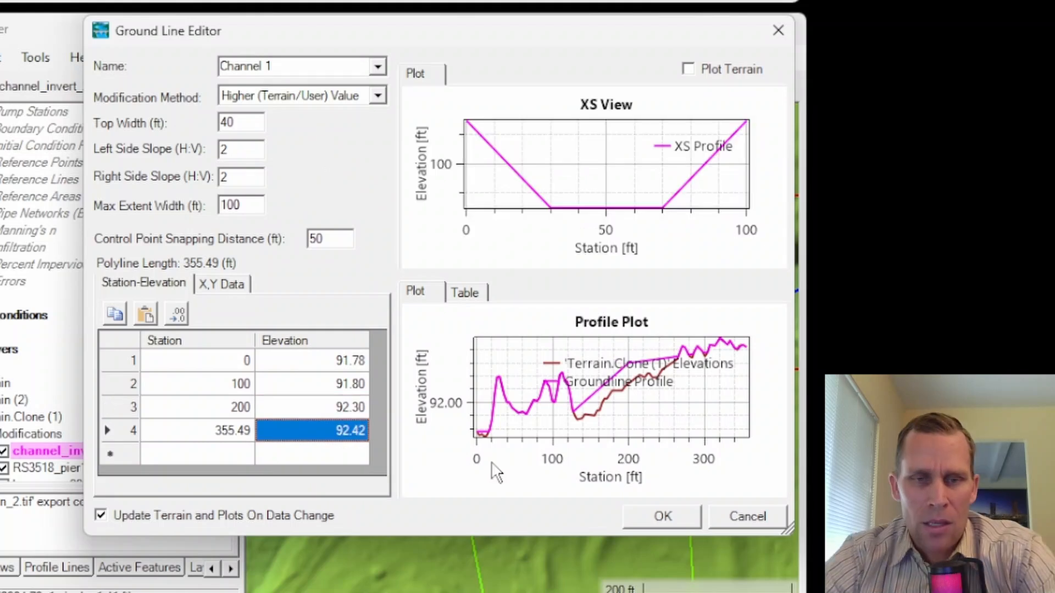
Step: Change the channel line's modification method to Replace Terrain Value and select all four station-elevation rows
{"action": "left_click_drag", "start_coordinate": [211, 365], "coordinate": [299, 430]}
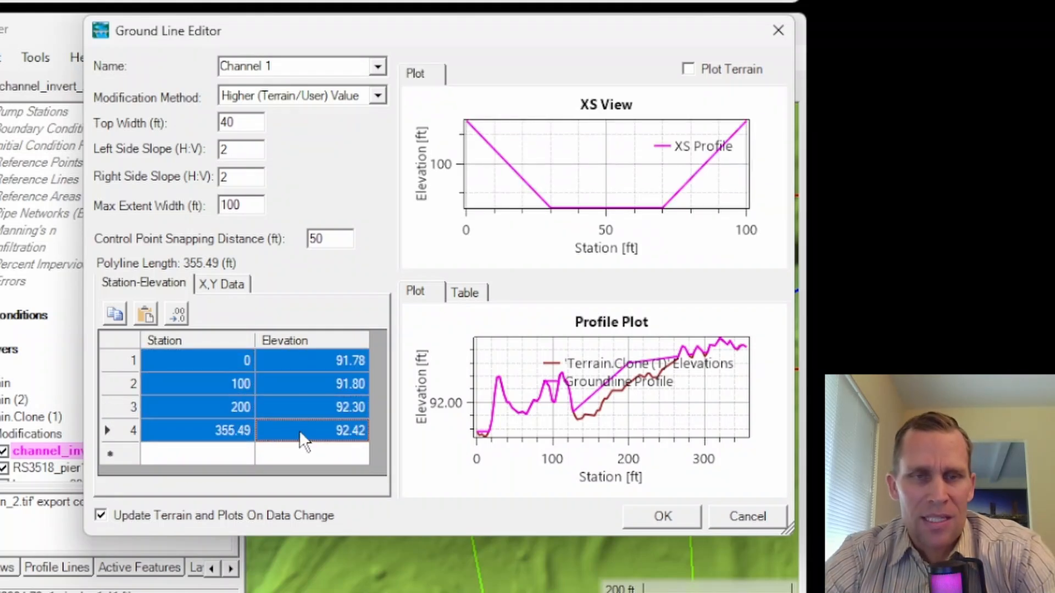
{"action": "left_click", "coordinate": [379, 96]}
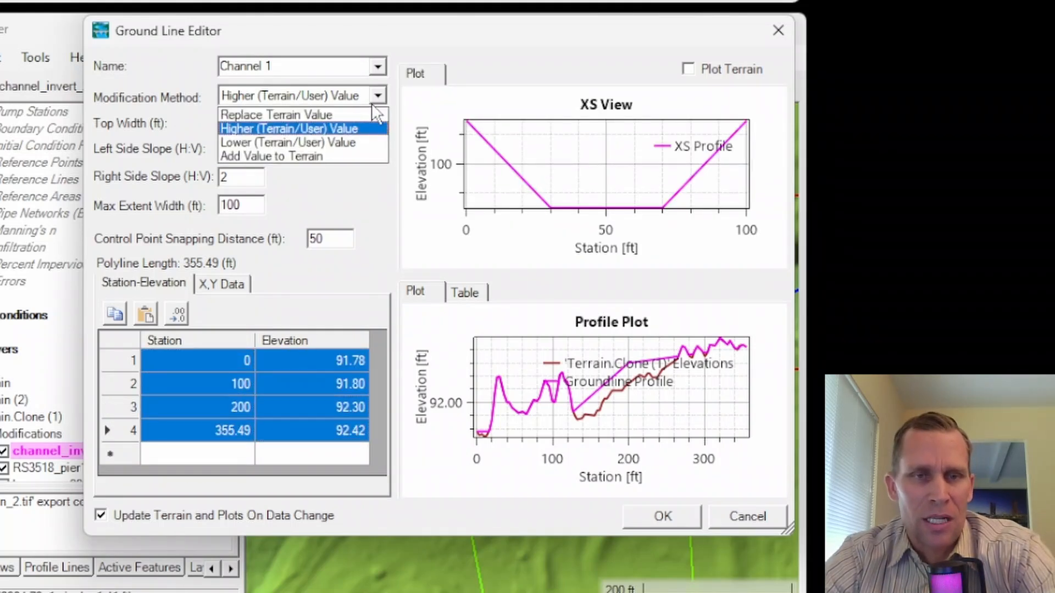
{"action": "left_click", "coordinate": [319, 112]}
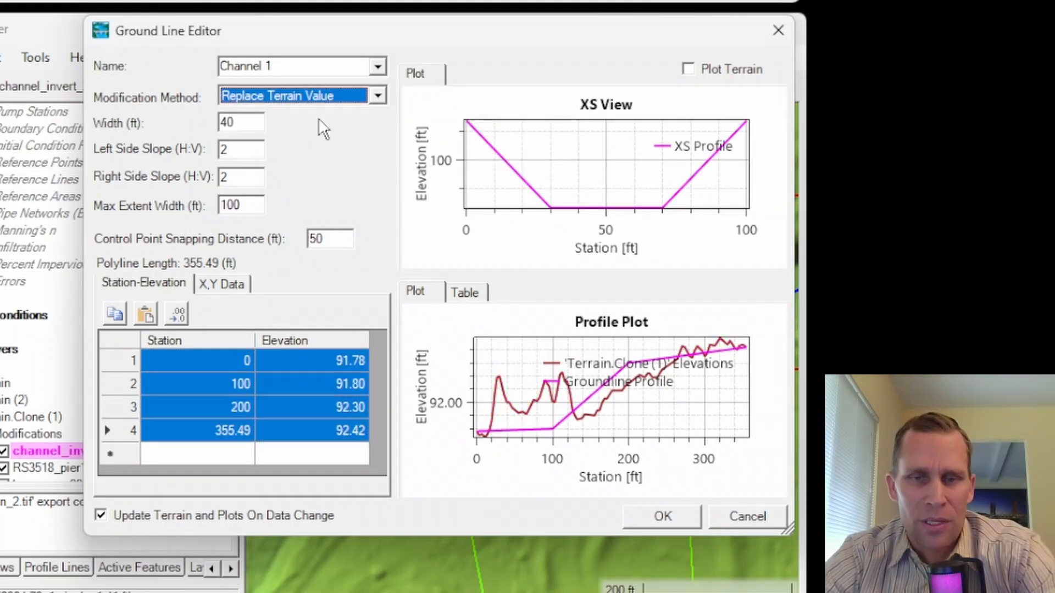
{"action": "left_click", "coordinate": [199, 360]}
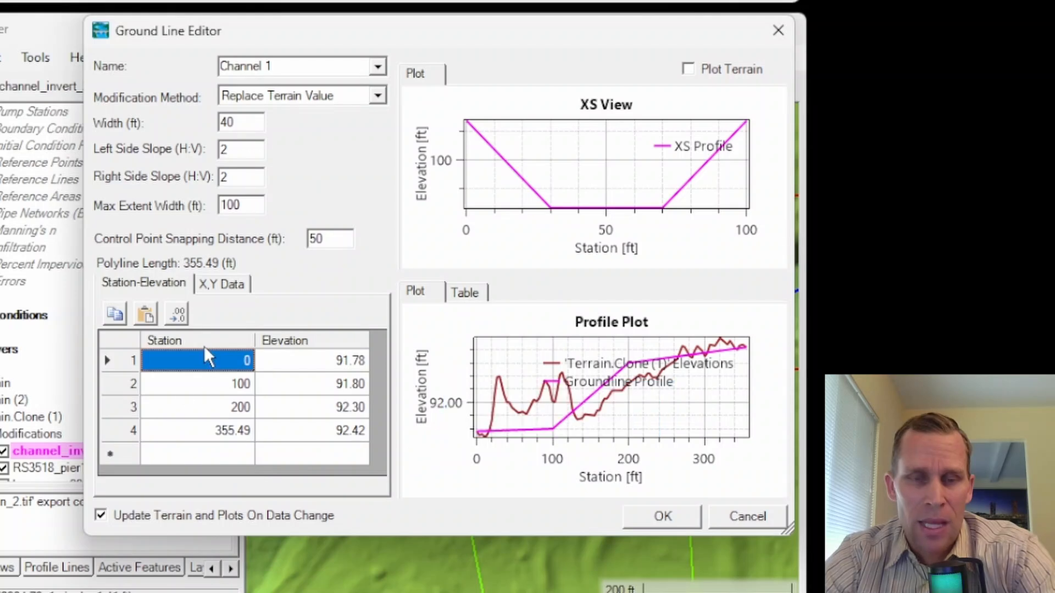
{"action": "left_click_drag", "start_coordinate": [204, 352], "coordinate": [311, 431]}
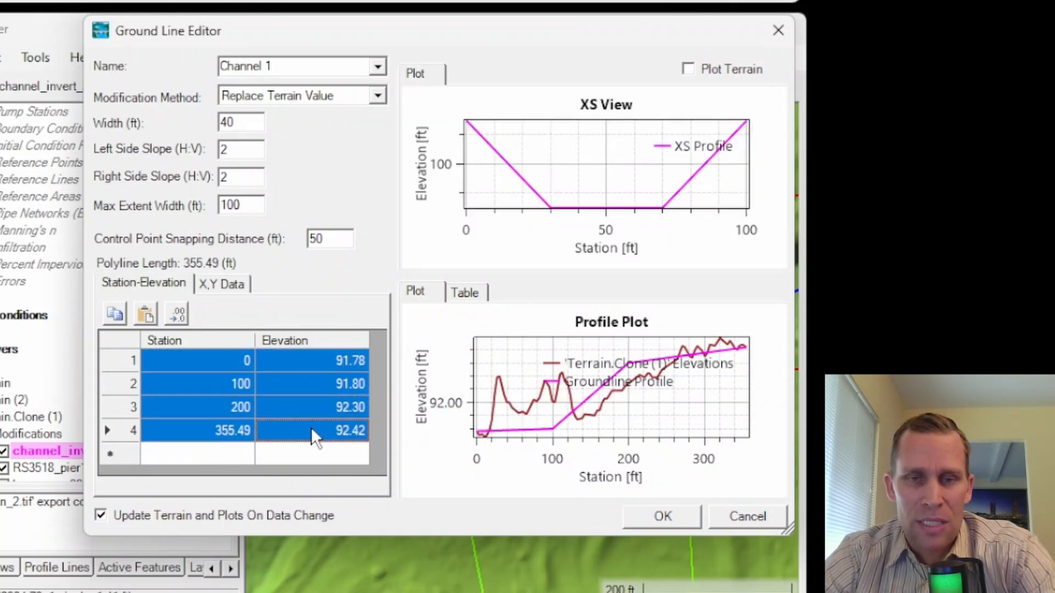
Step: Try the Higher (Terrain/User) Value method on the four-point profile and restore Replace Terrain Value
{"action": "left_click", "coordinate": [378, 94]}
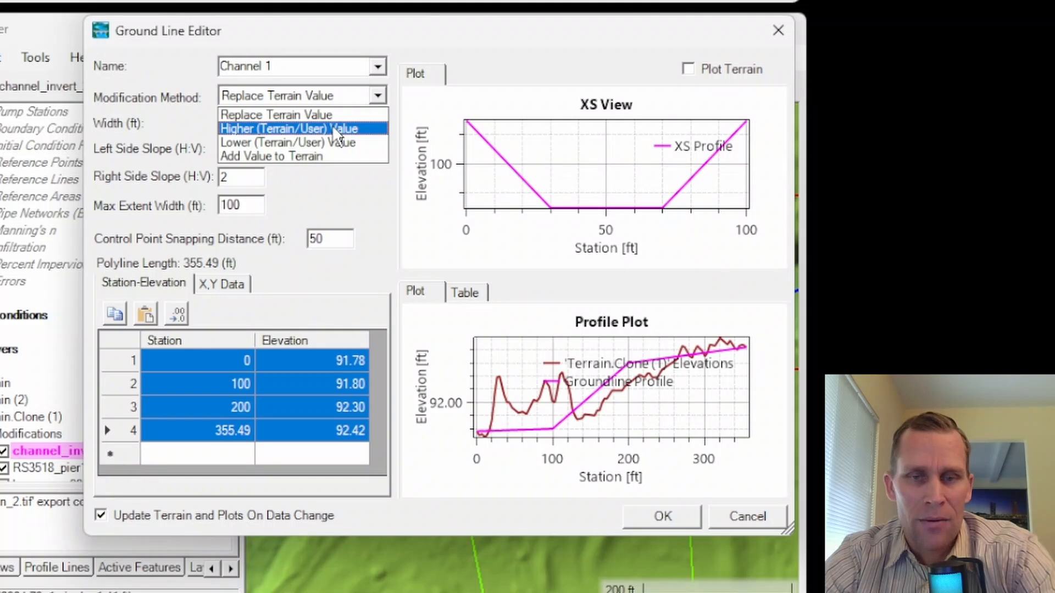
{"action": "left_click", "coordinate": [335, 130]}
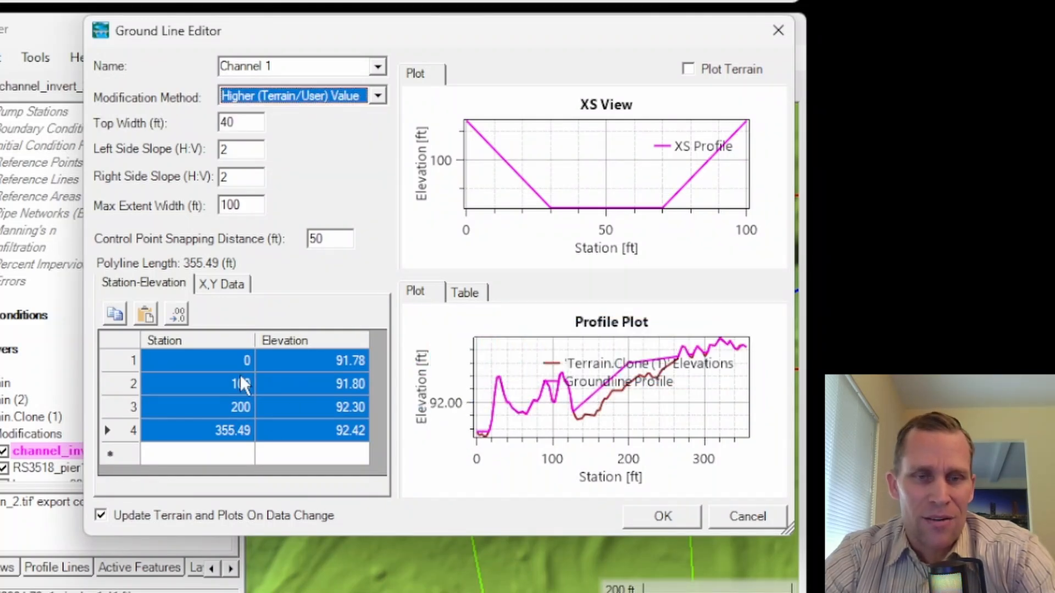
{"action": "left_click", "coordinate": [362, 98]}
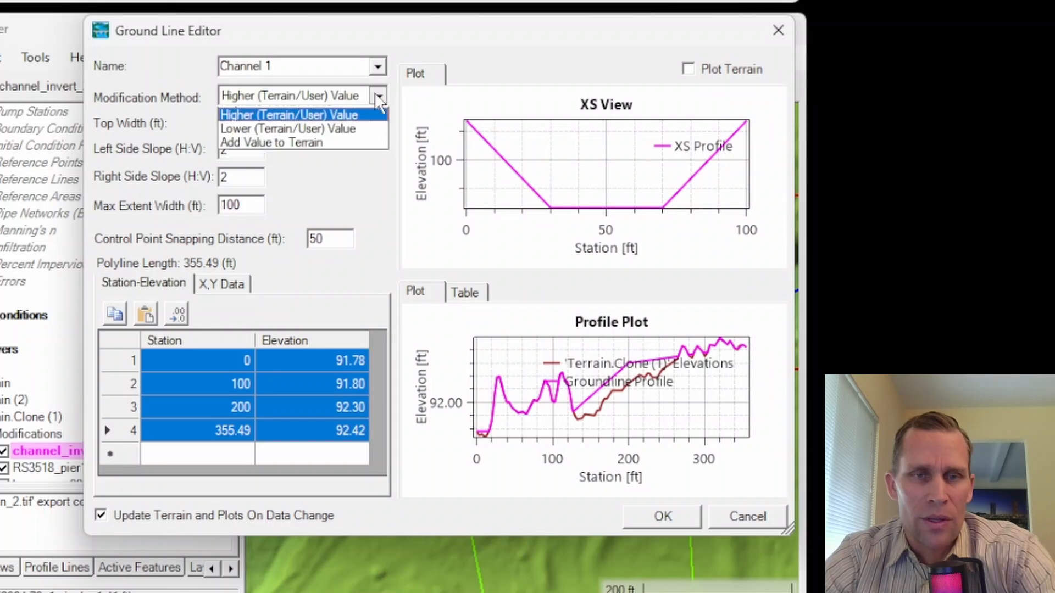
{"action": "left_click", "coordinate": [315, 117]}
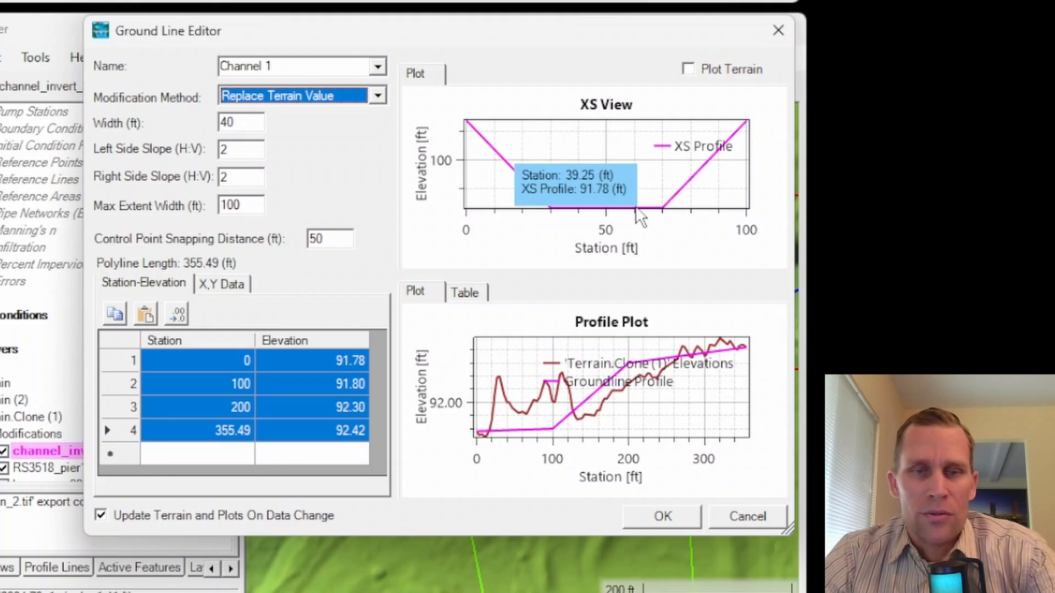
Step: Set the channel modification's width to 20 ft
{"action": "double_click", "coordinate": [246, 122]}
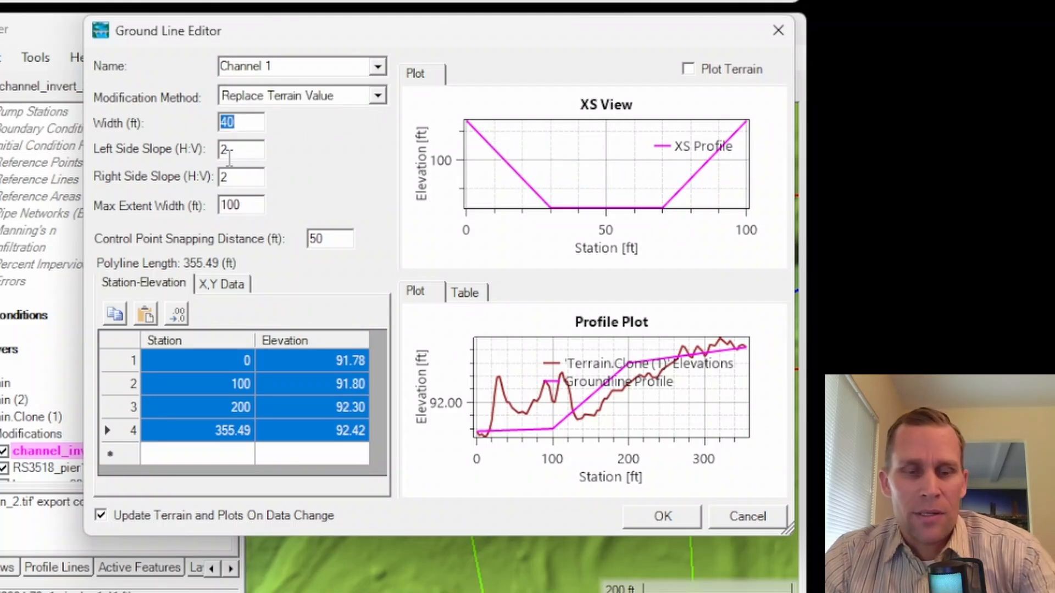
{"action": "type", "text": "20"}
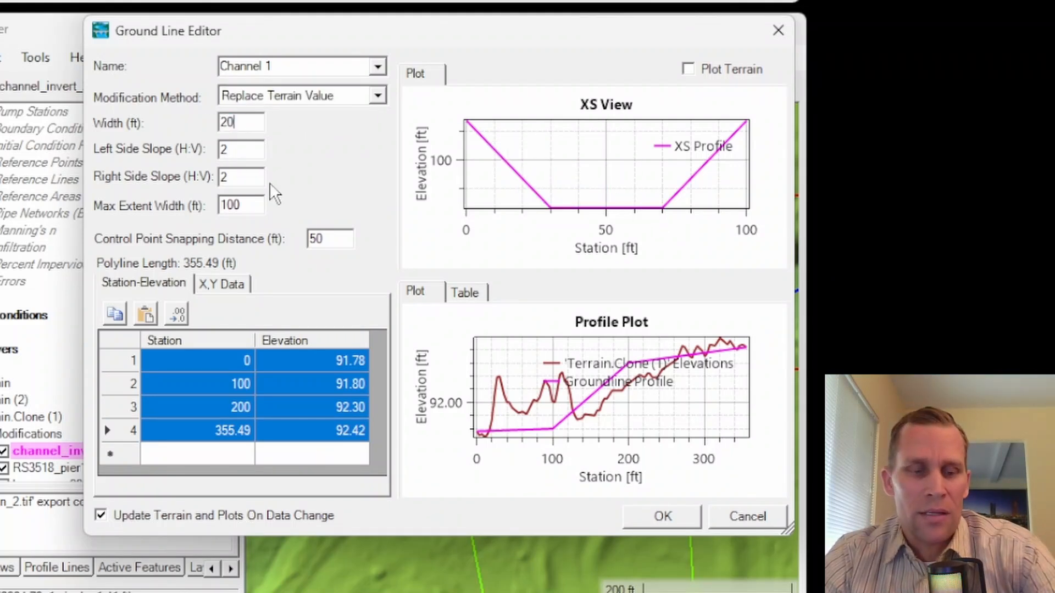
{"action": "key", "text": "Tab"}
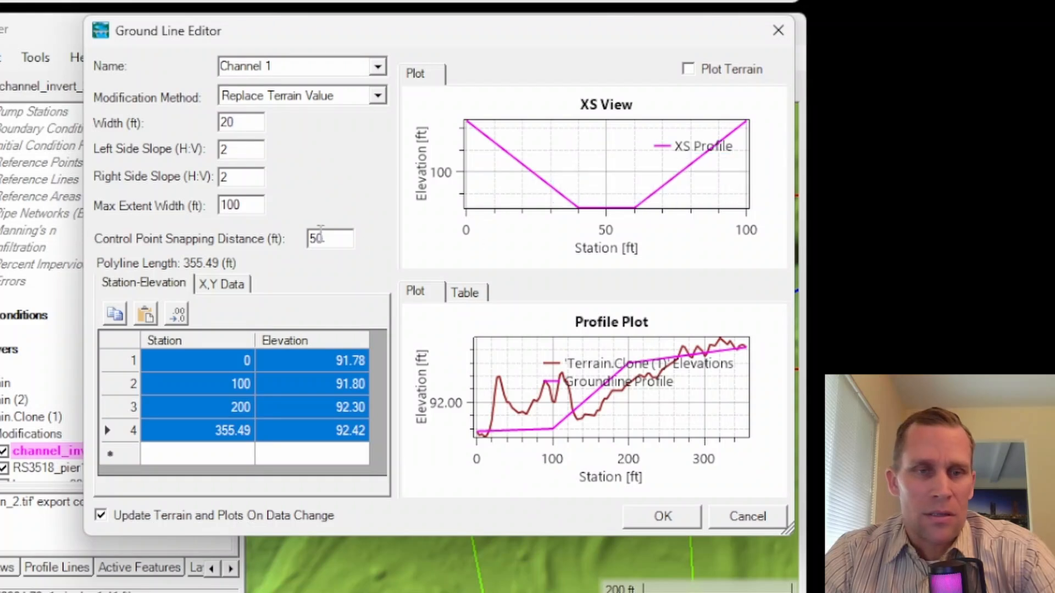
Step: Try a right side slope of 5 for the channel and set it back to 2
{"action": "double_click", "coordinate": [239, 177]}
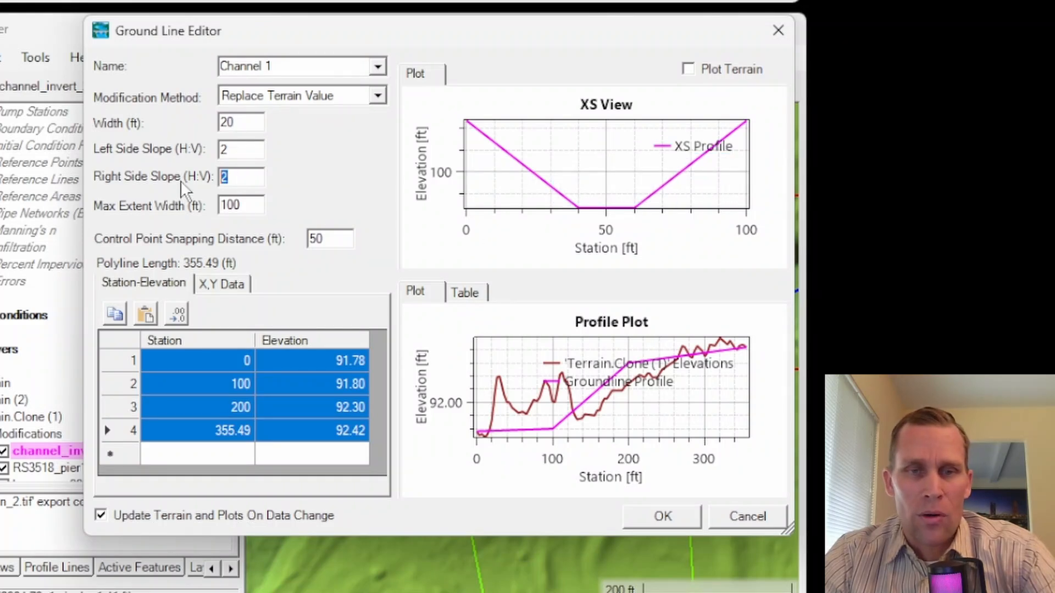
{"action": "type", "text": "5"}
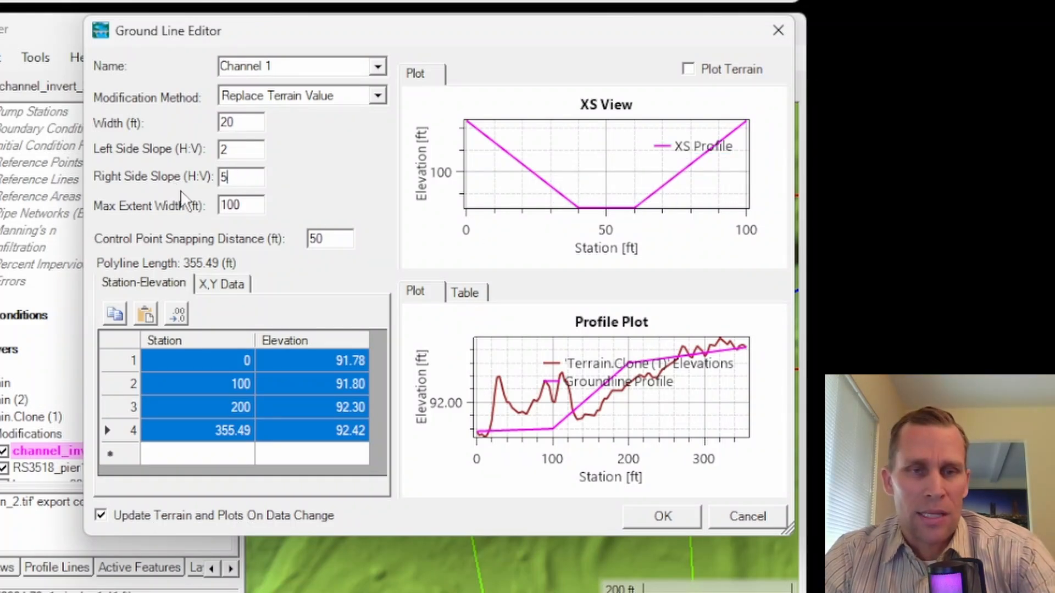
{"action": "key", "text": "Tab"}
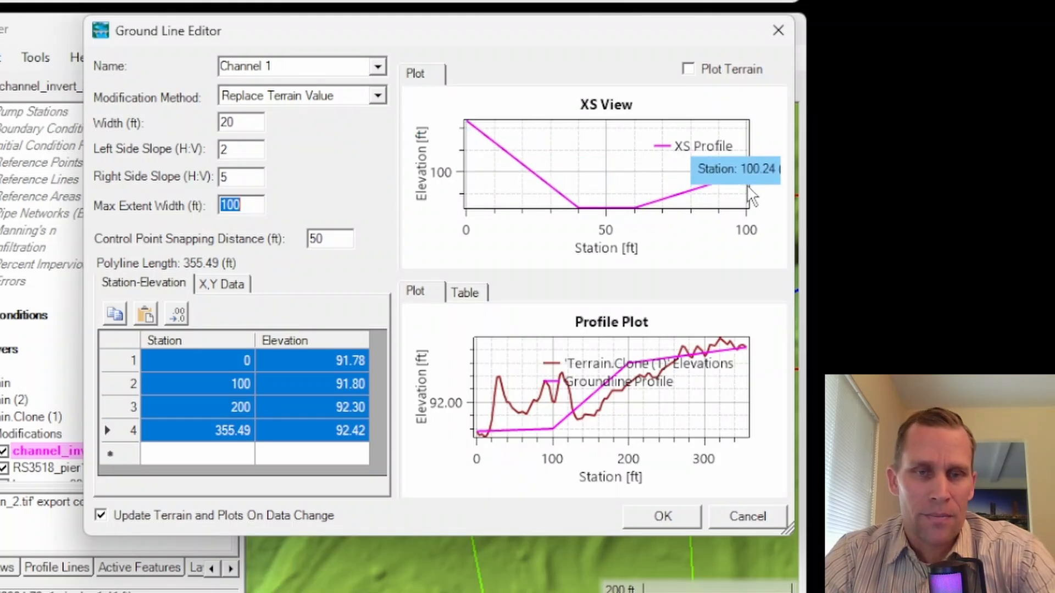
{"action": "double_click", "coordinate": [228, 149]}
{"action": "key", "text": "Tab"}
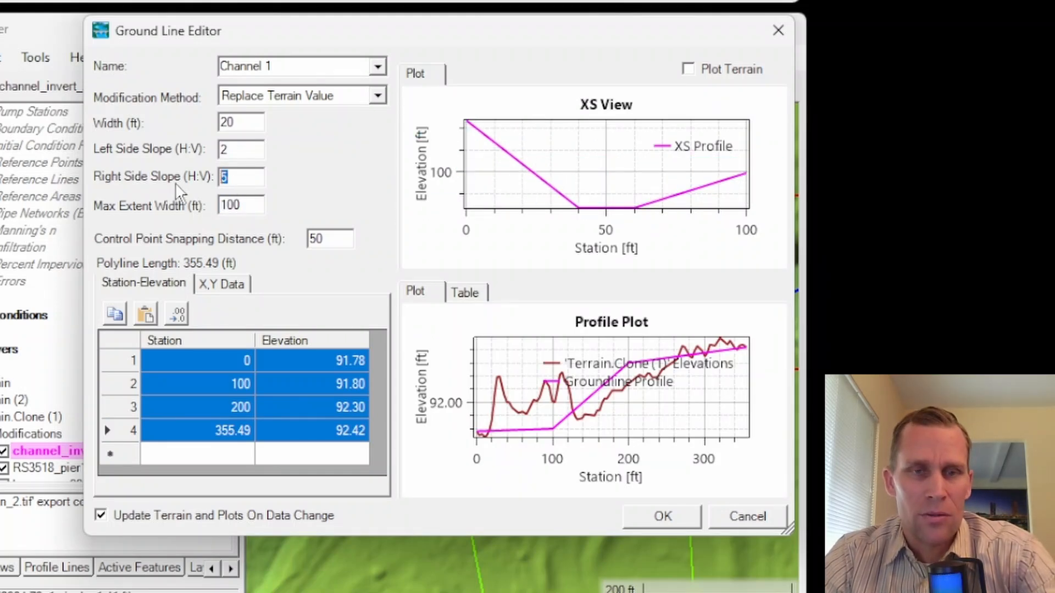
{"action": "type", "text": "2"}
{"action": "key", "text": "Tab"}
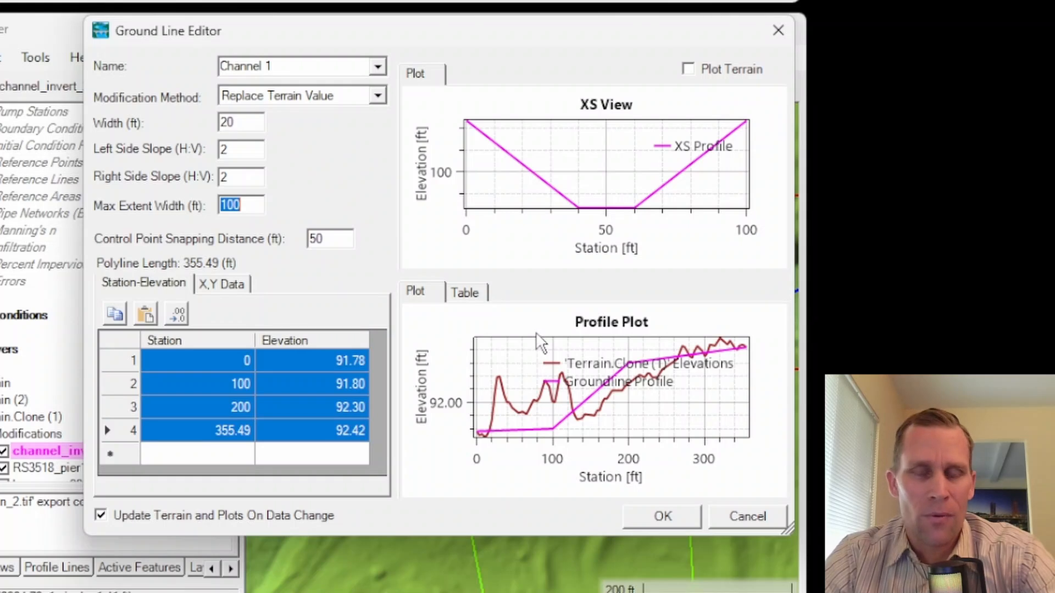
Step: Set the channel modification's max extent width to 1000 ft
{"action": "mouse_move", "coordinate": [258, 206]}
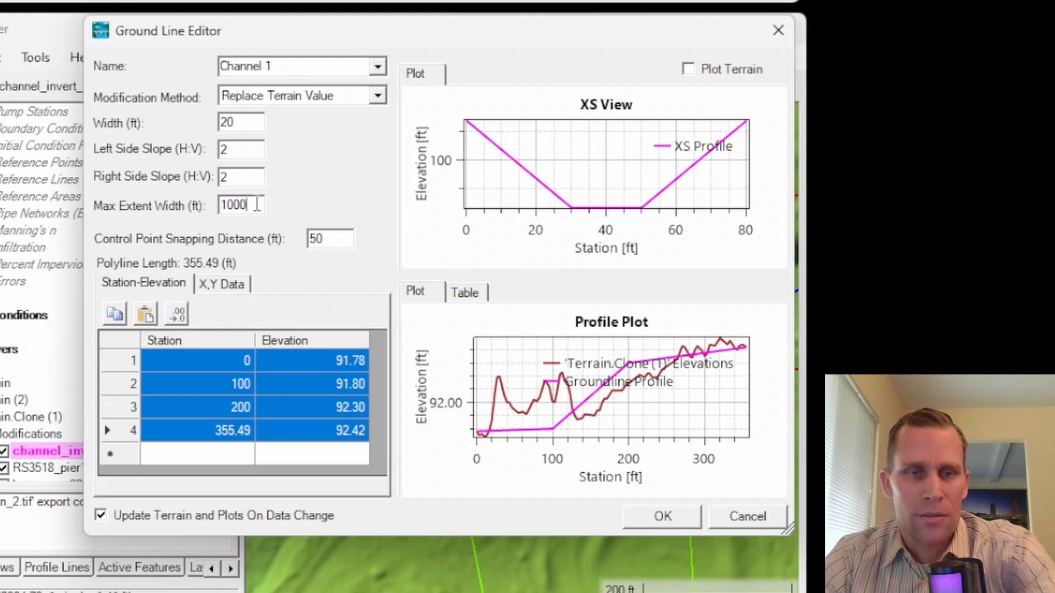
{"action": "key", "text": "Tab"}
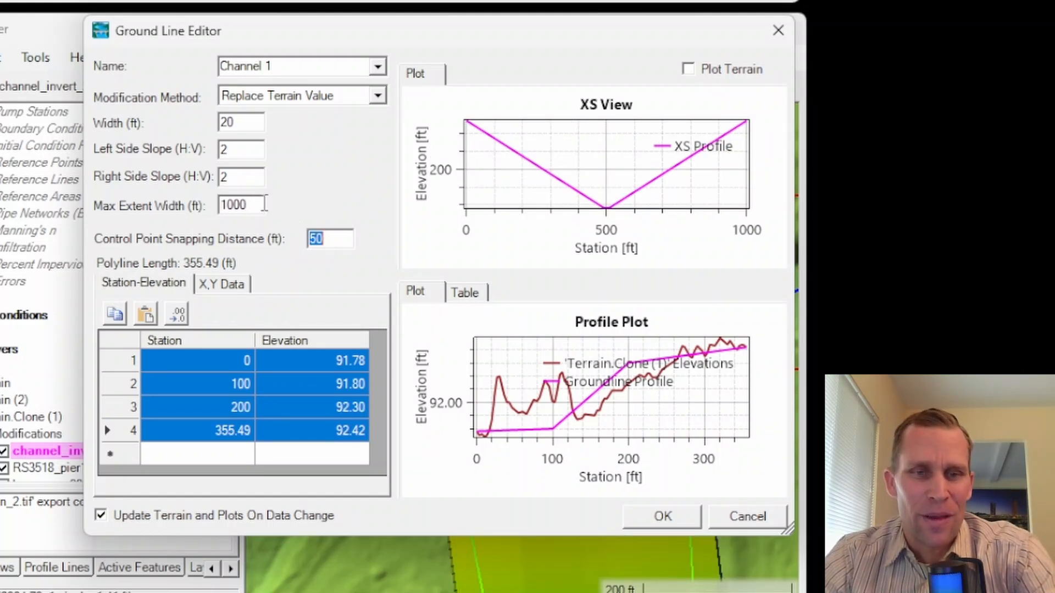
Step: Try a max extent width of 20 ft for the channel modification
{"action": "left_click_drag", "start_coordinate": [265, 203], "coordinate": [217, 203]}
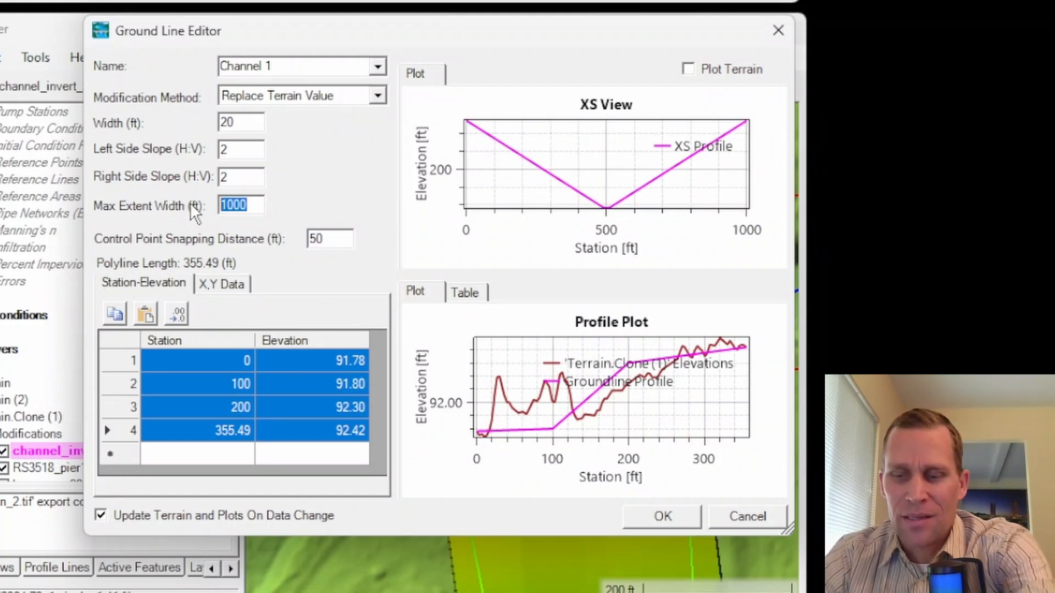
{"action": "type", "text": "20"}
{"action": "key", "text": "Tab"}
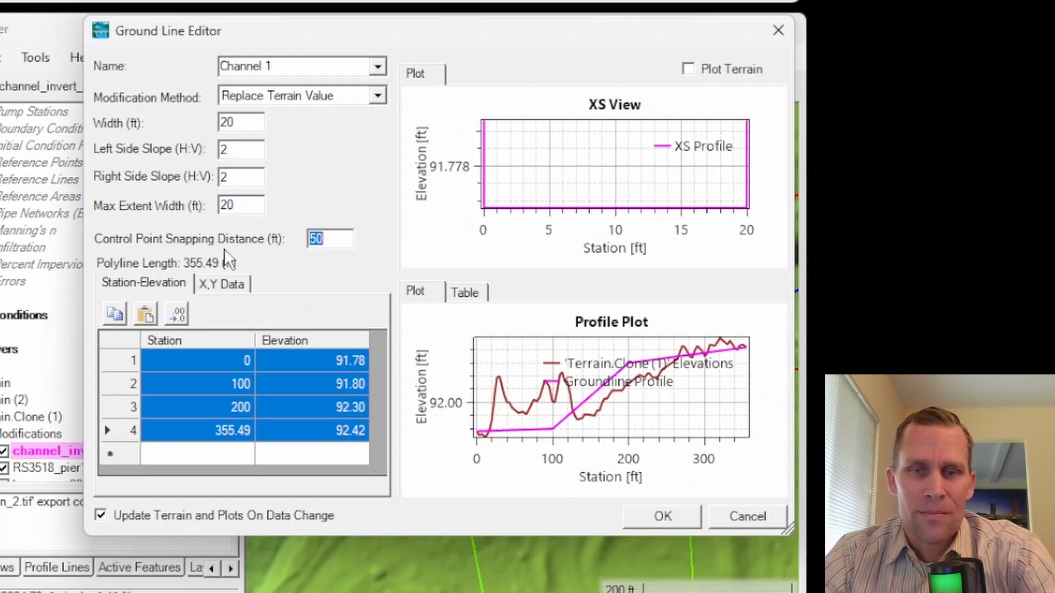
Step: Set the channel modification's max extent width to 40 ft and accept the ground line settings
{"action": "left_click_drag", "start_coordinate": [250, 124], "coordinate": [210, 129]}
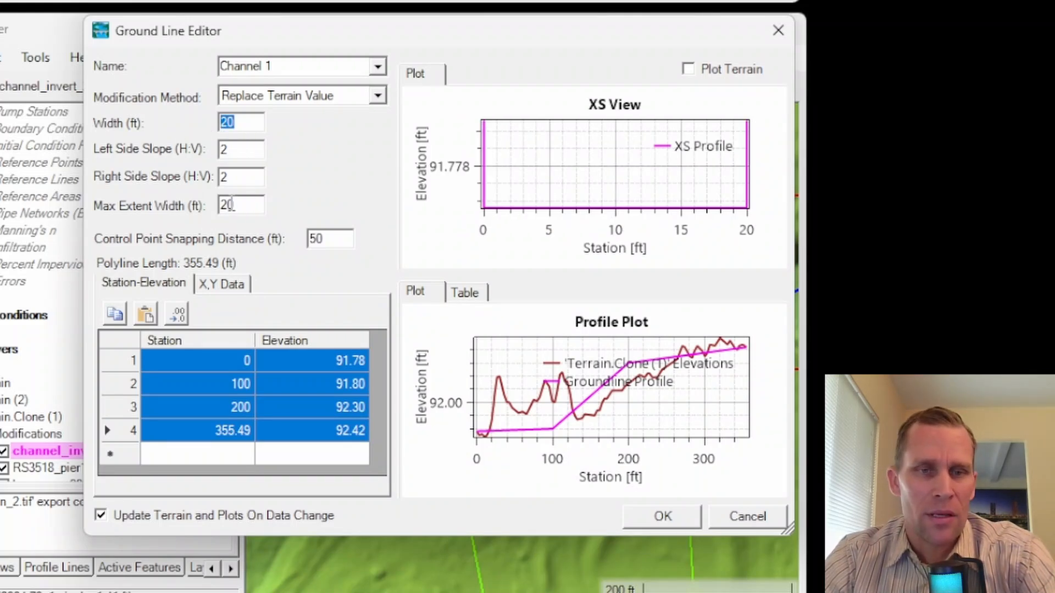
{"action": "left_click_drag", "start_coordinate": [237, 204], "coordinate": [216, 218]}
{"action": "type", "text": "40"}
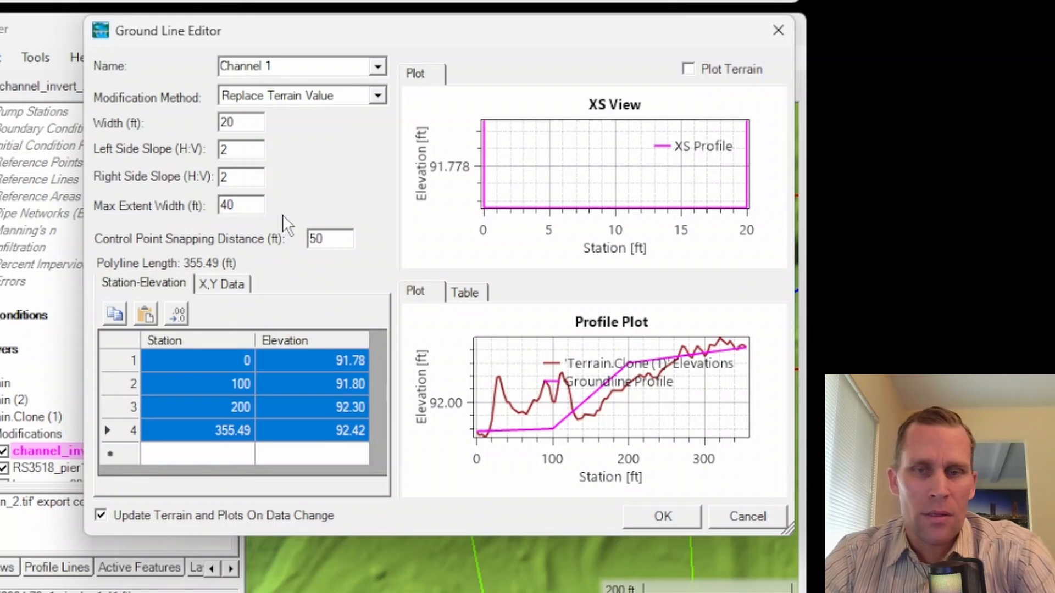
{"action": "key", "text": "Tab"}
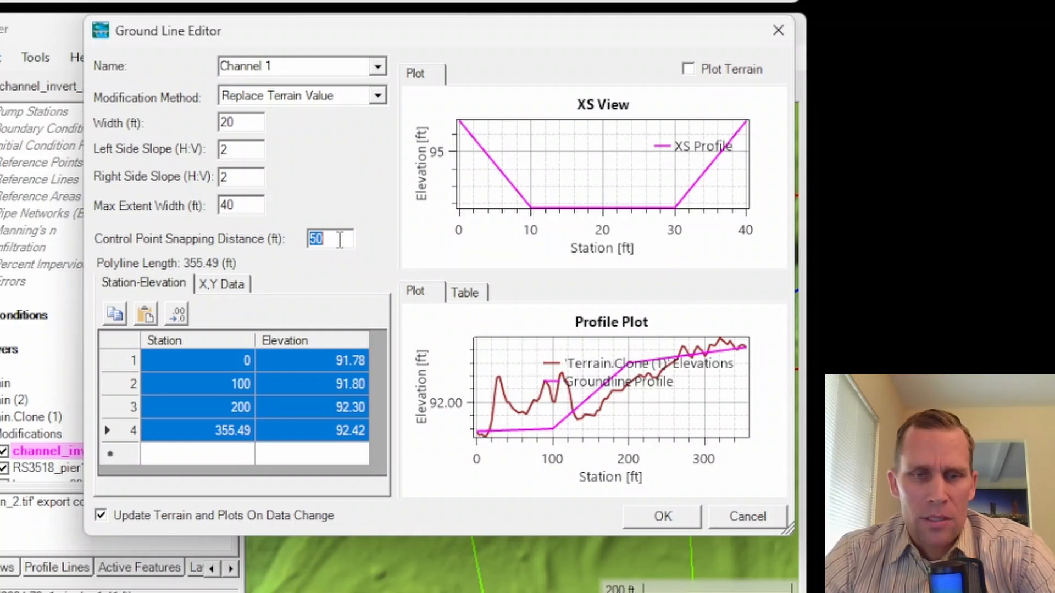
{"action": "left_click", "coordinate": [647, 518]}
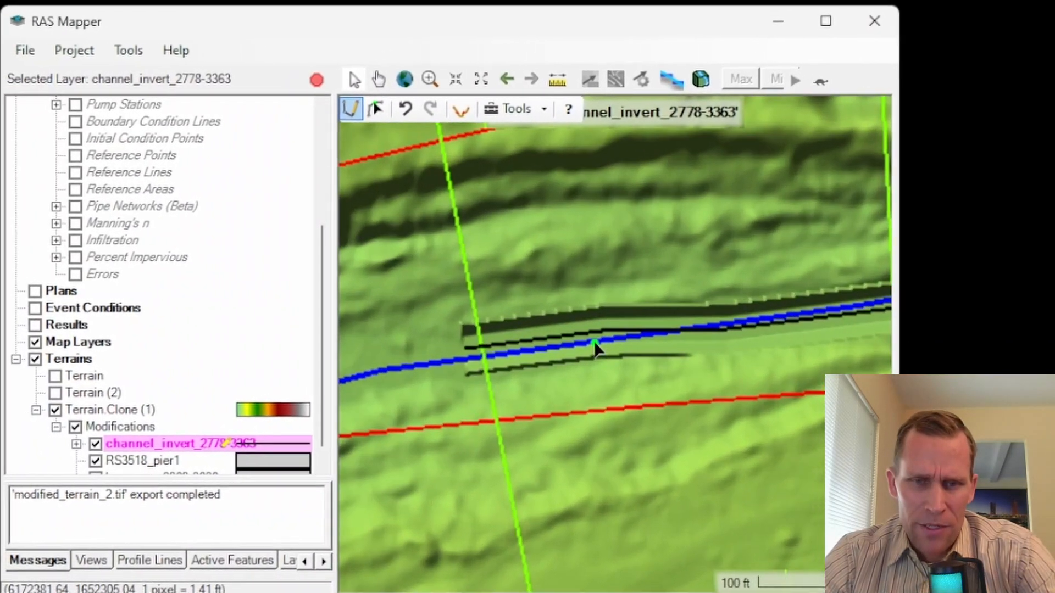
Step: Hide the base geometry so only the modified channel shows on the terrain
{"action": "scroll", "coordinate": [563, 347], "scroll_direction": "up", "scroll_amount": 3}
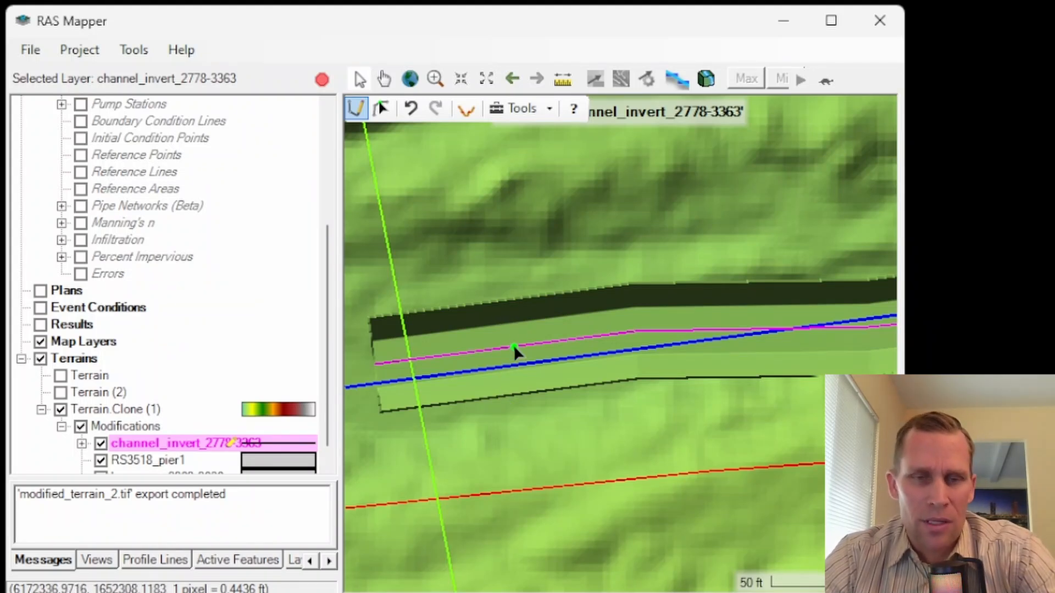
{"action": "scroll", "coordinate": [107, 211], "scroll_direction": "up", "scroll_amount": 4}
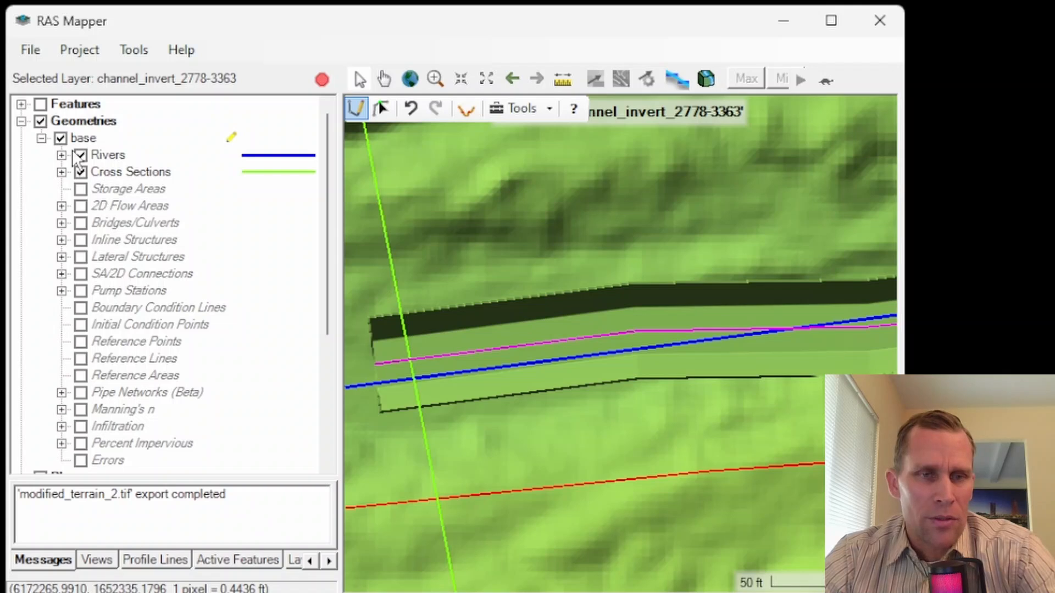
{"action": "left_click", "coordinate": [61, 138]}
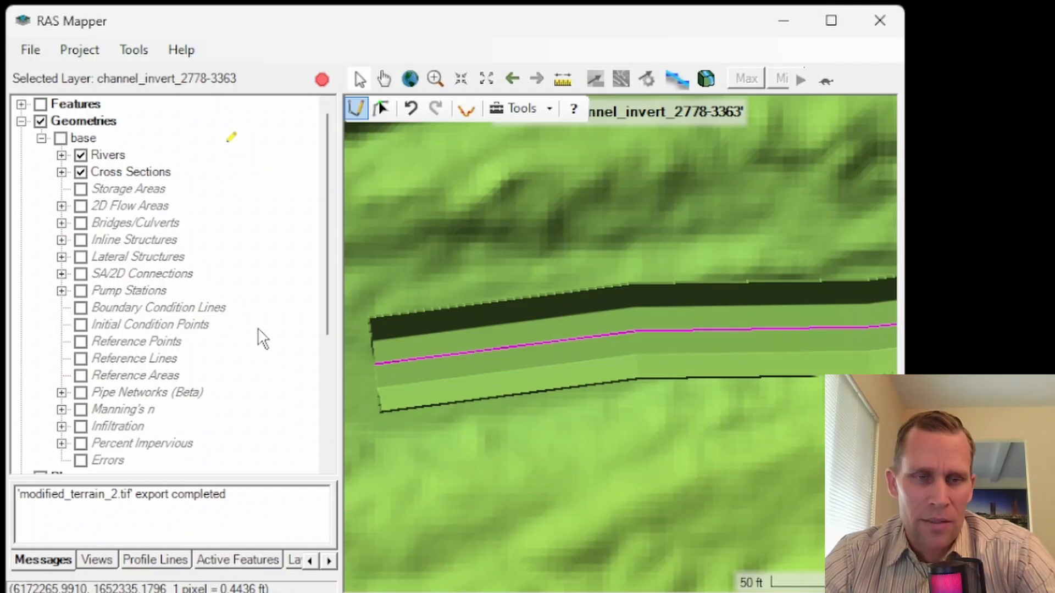
Step: Make the Control Points layer under channel_invert_2778-3363 active for adding new points
{"action": "scroll", "coordinate": [198, 369], "scroll_direction": "down", "scroll_amount": 4}
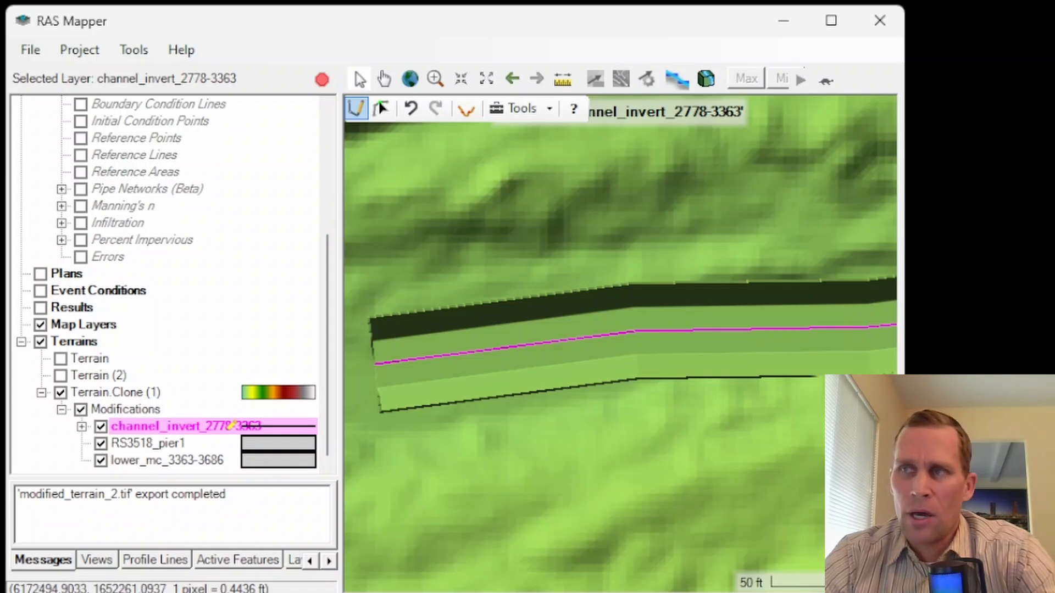
{"action": "left_click", "coordinate": [81, 426]}
{"action": "left_click", "coordinate": [159, 444]}
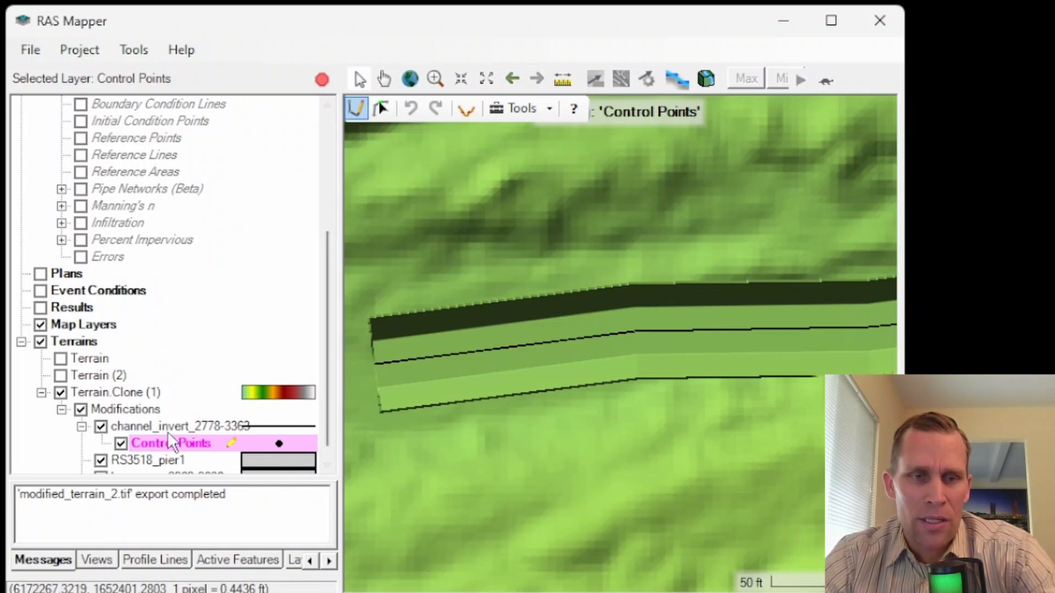
{"action": "left_click", "coordinate": [359, 108]}
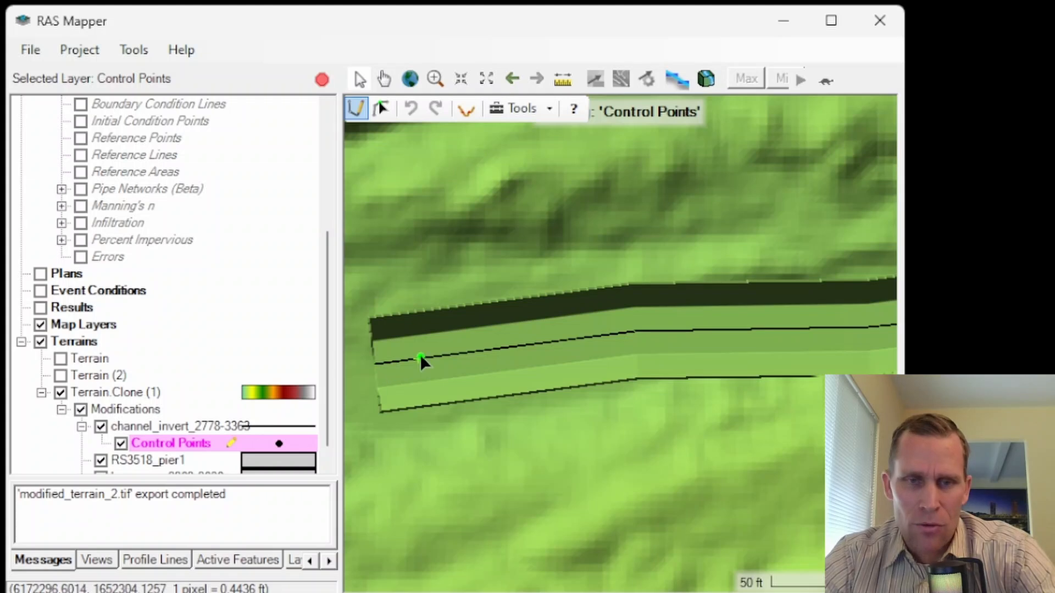
Step: Add an elevation control point at 91.7 ft on the channel line near its western end
{"action": "scroll", "coordinate": [727, 322], "scroll_direction": "down", "scroll_amount": 1}
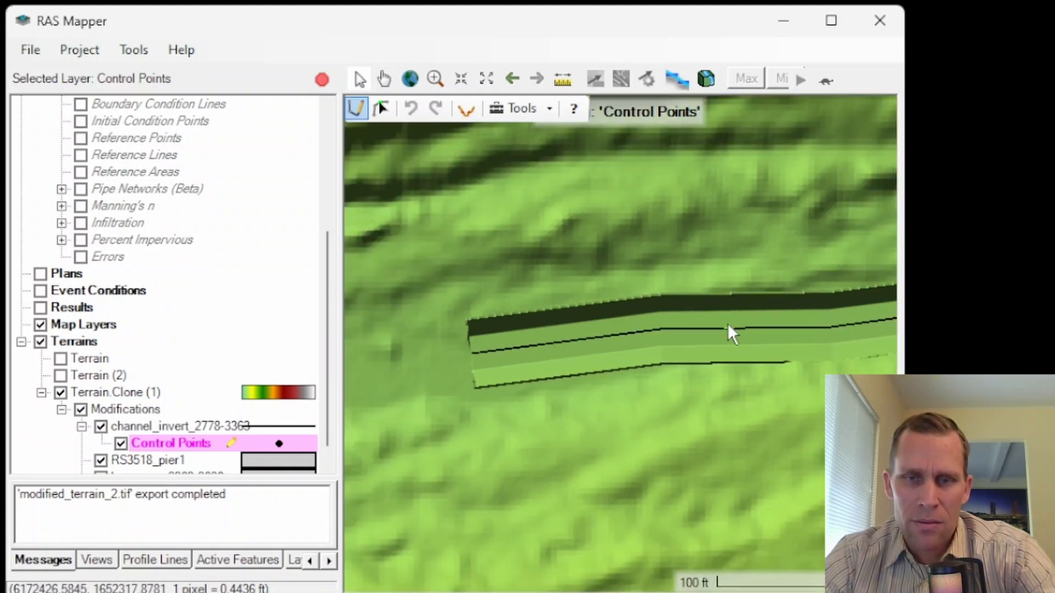
{"action": "scroll", "coordinate": [727, 323], "scroll_direction": "down", "scroll_amount": 1}
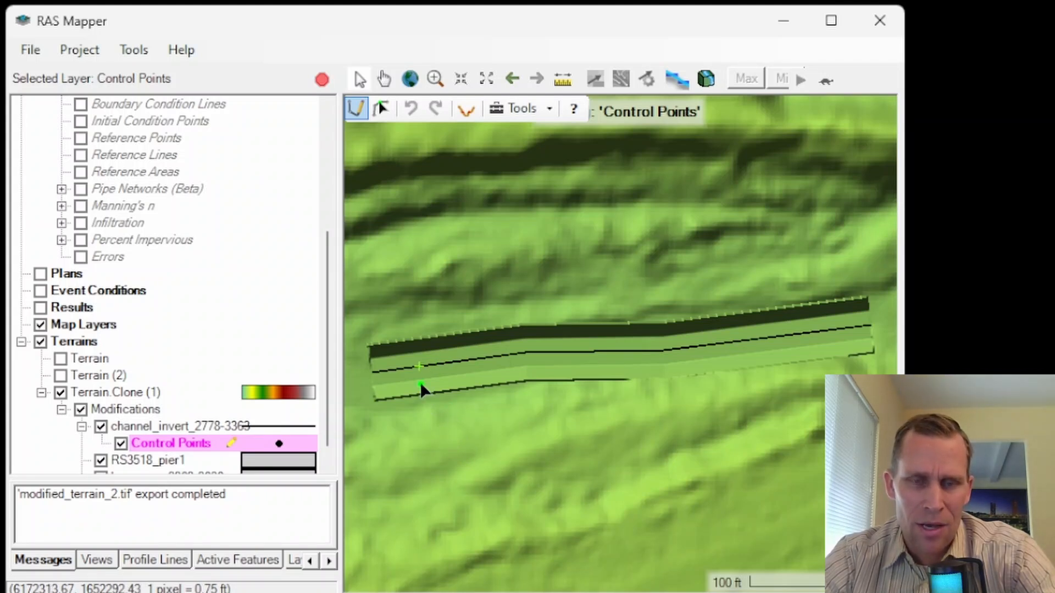
{"action": "scroll", "coordinate": [410, 372], "scroll_direction": "up", "scroll_amount": 2}
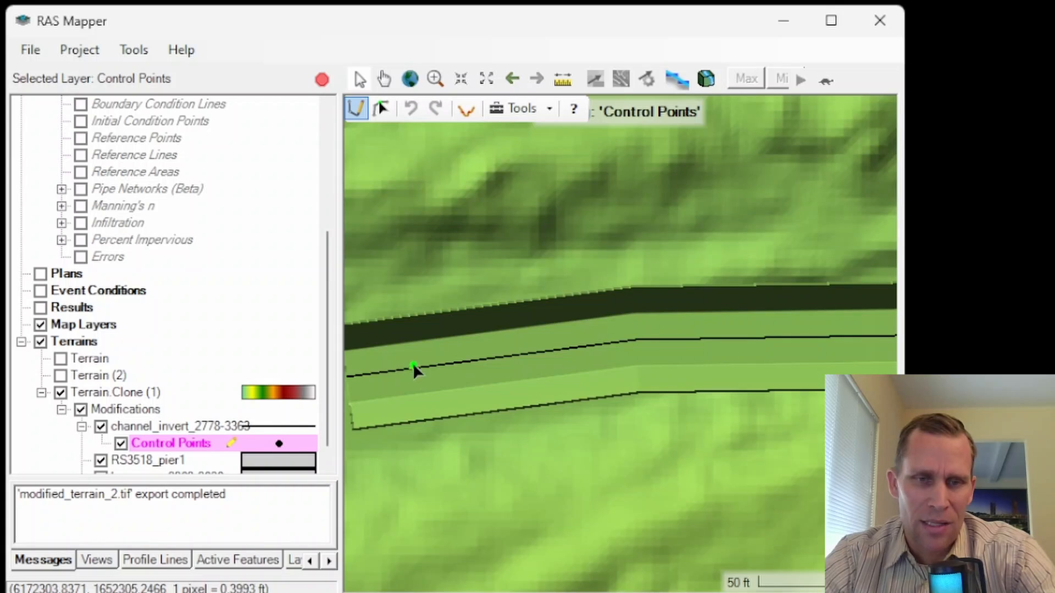
{"action": "left_click", "coordinate": [387, 371]}
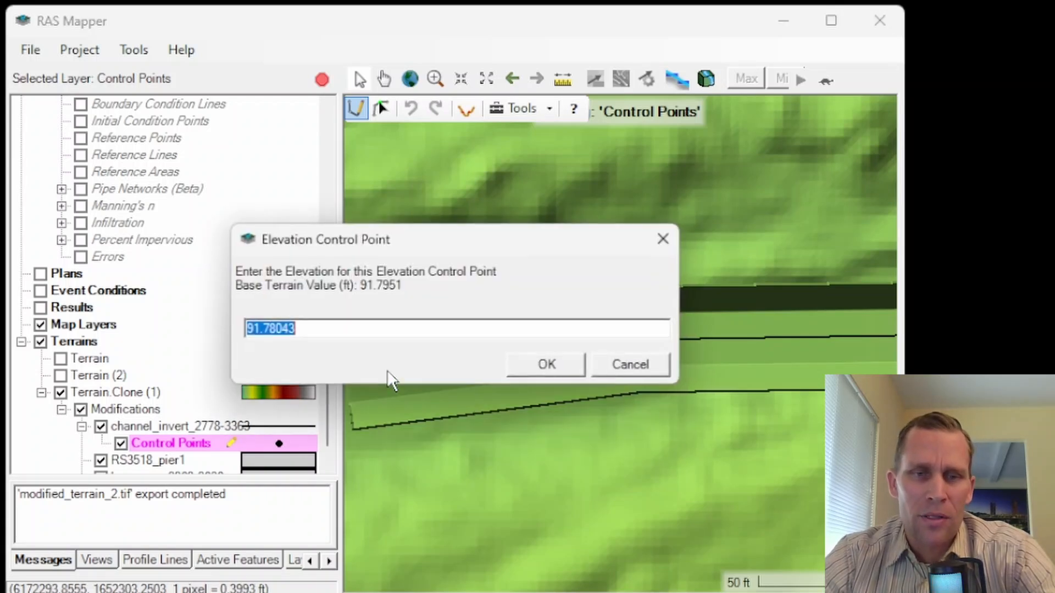
{"action": "left_click_drag", "start_coordinate": [391, 236], "coordinate": [434, 154]}
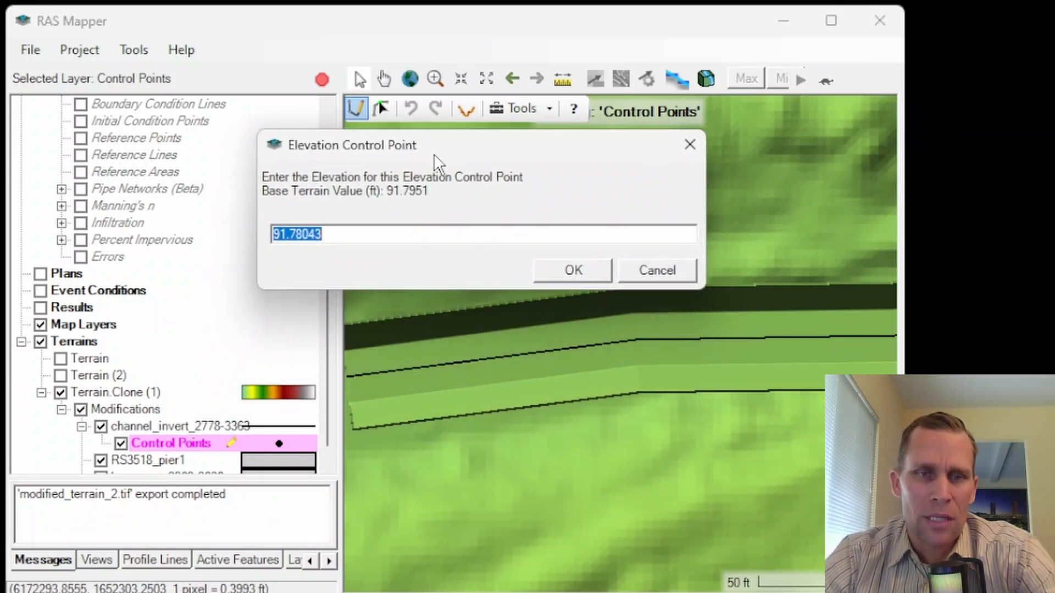
{"action": "left_click_drag", "start_coordinate": [363, 232], "coordinate": [226, 230]}
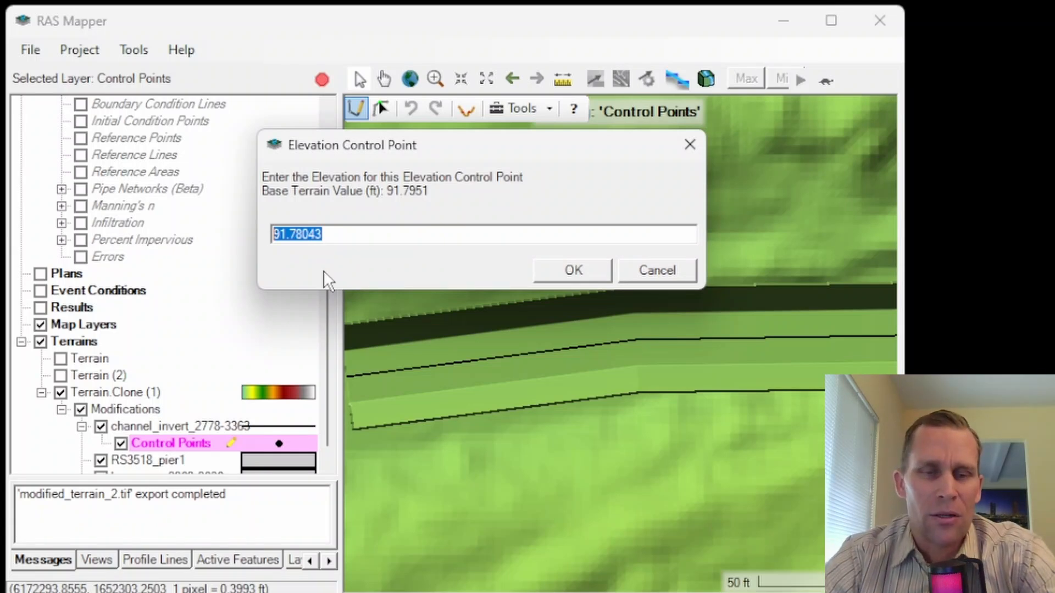
{"action": "key", "text": "Left"}
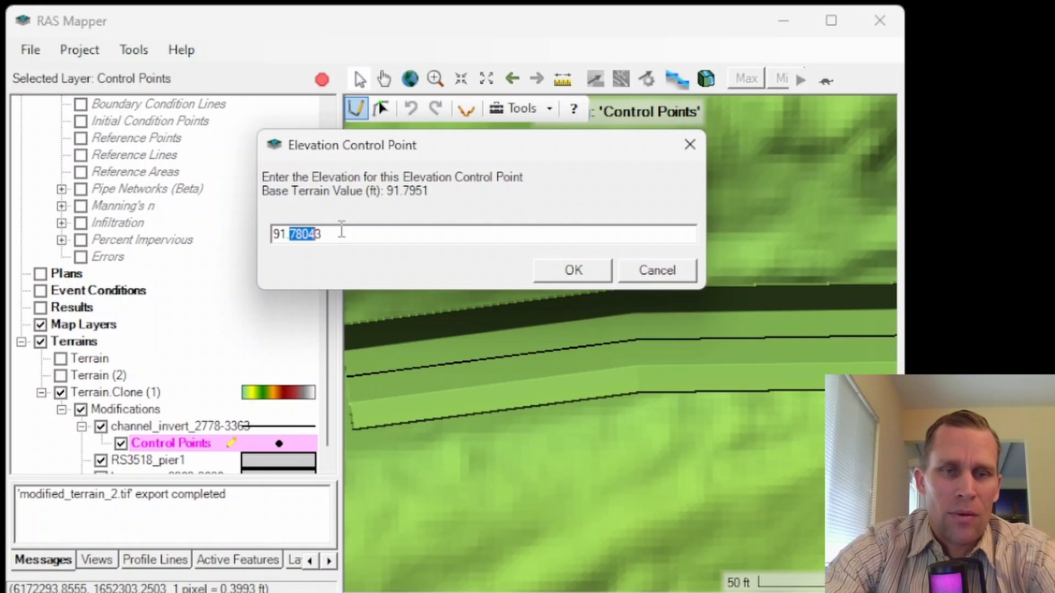
{"action": "type", "text": "7"}
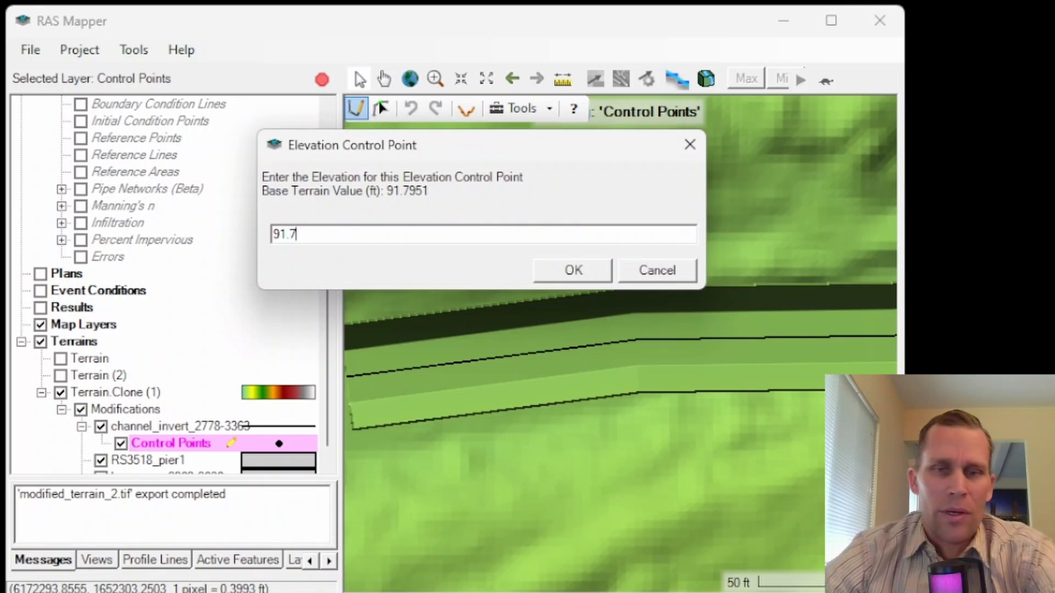
{"action": "left_click", "coordinate": [565, 266]}
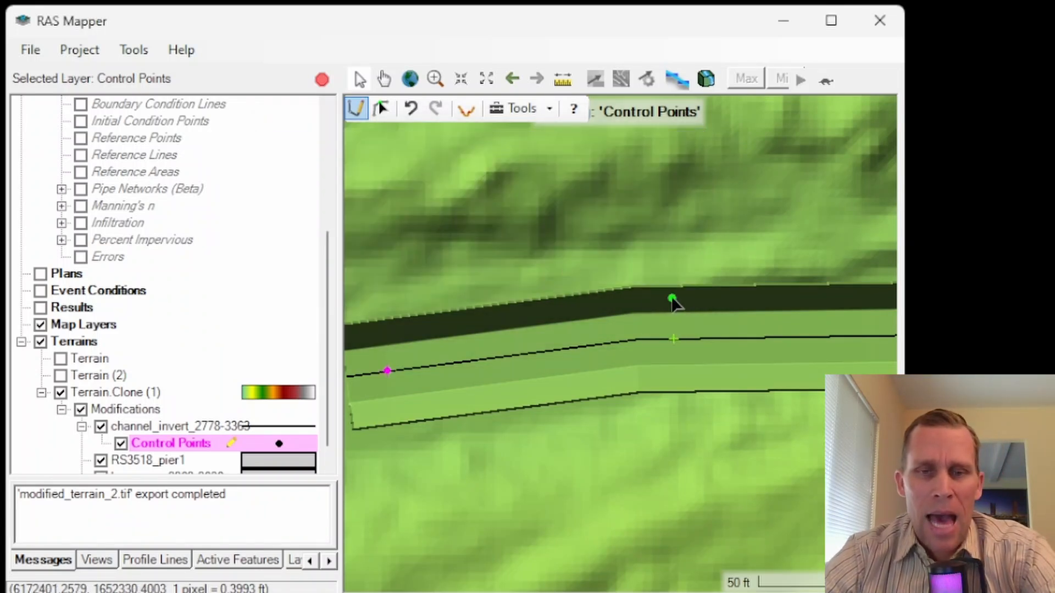
Step: Add an elevation control point at 92.0 ft on the channel line's middle segment
{"action": "left_click", "coordinate": [729, 335]}
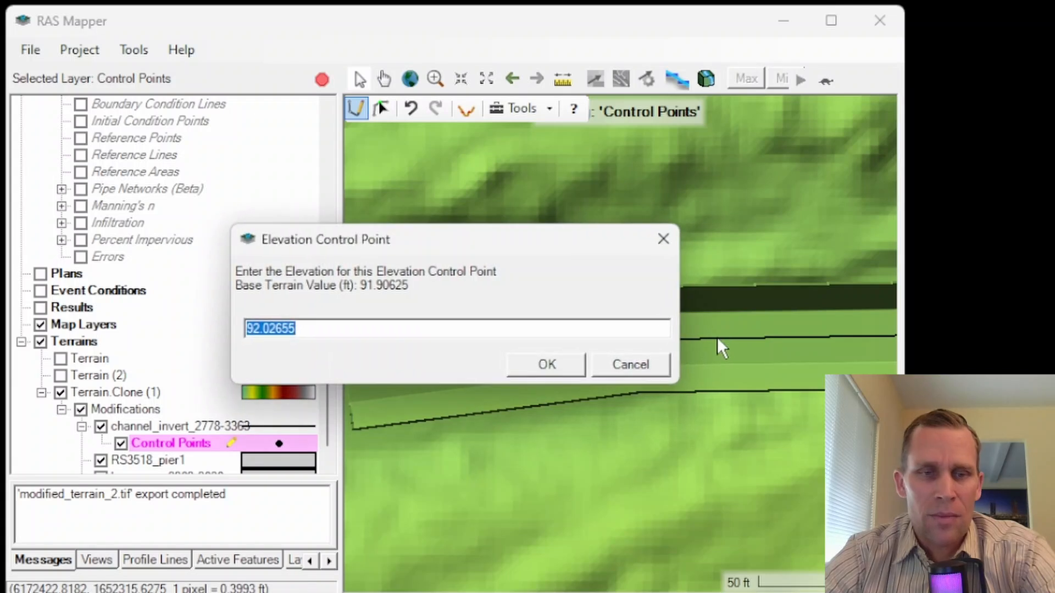
{"action": "left_click", "coordinate": [269, 332]}
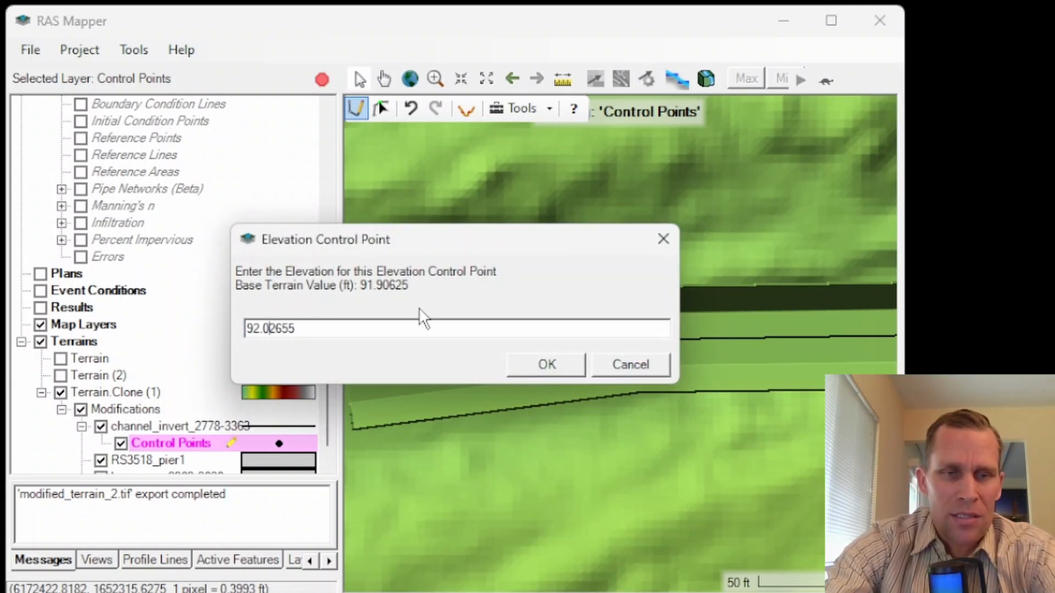
{"action": "key", "text": "shift+Right"}
{"action": "key", "text": "shift+Right"}
{"action": "key", "text": "shift+Right"}
{"action": "key", "text": "shift+Right"}
{"action": "key", "text": "Delete"}
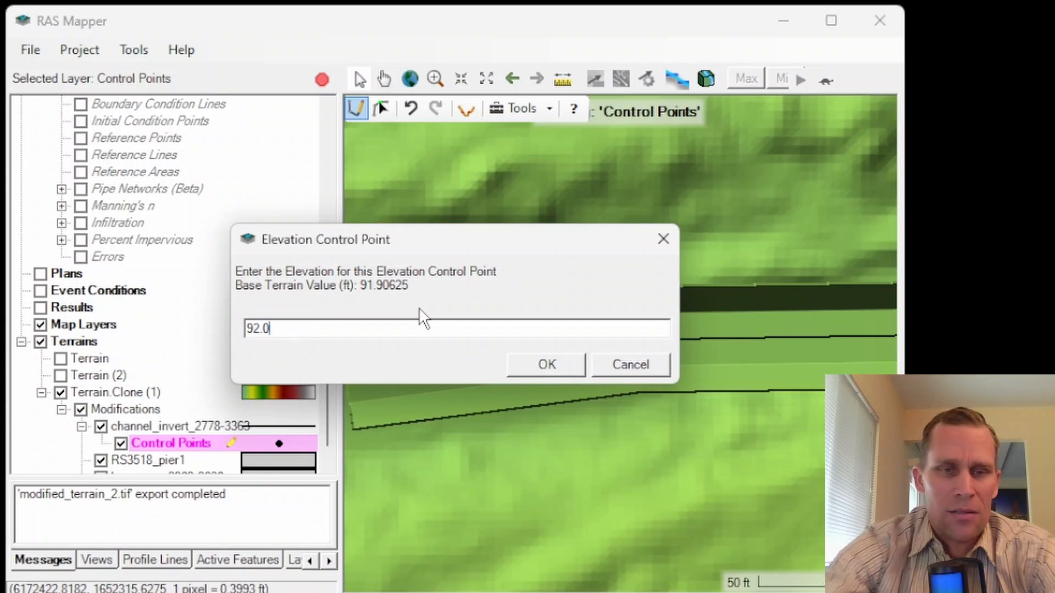
{"action": "left_click", "coordinate": [544, 364]}
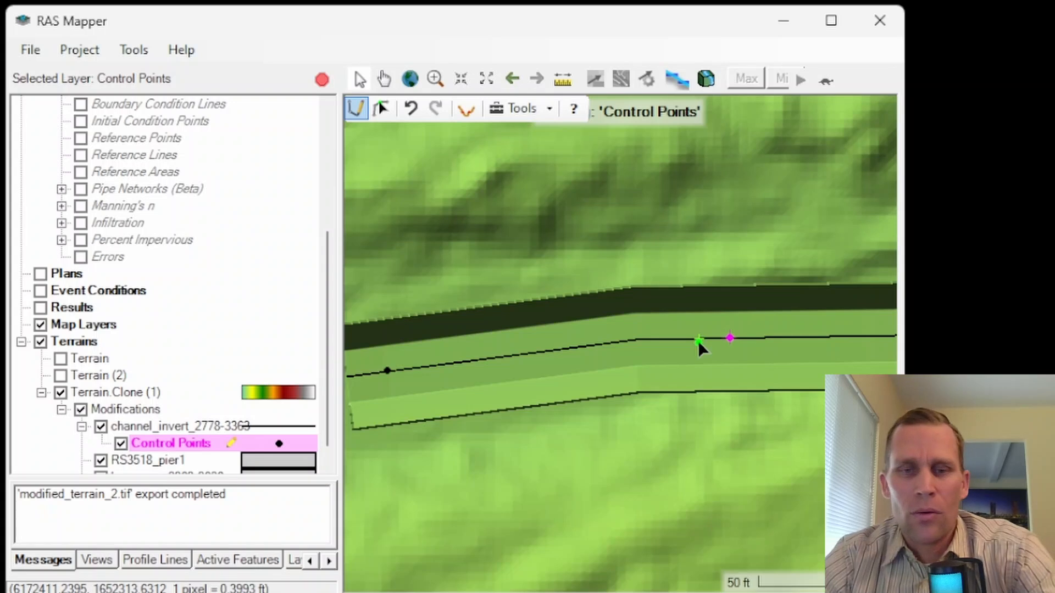
Step: Add an elevation control point at 92.55 ft on the channel line near its eastern end
{"action": "scroll", "coordinate": [698, 341], "scroll_direction": "down", "scroll_amount": 2}
{"action": "left_click_drag", "start_coordinate": [744, 277], "coordinate": [462, 359]}
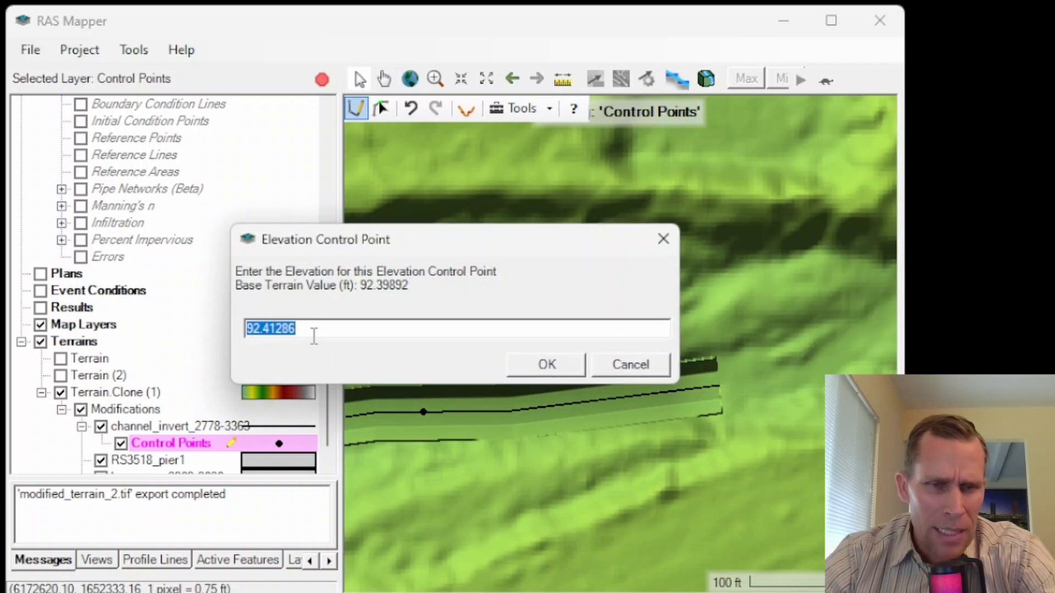
{"action": "left_click", "coordinate": [312, 329]}
{"action": "key", "text": "shift+Left"}
{"action": "key", "text": "shift+Left"}
{"action": "key", "text": "shift+Left"}
{"action": "key", "text": "shift+Left"}
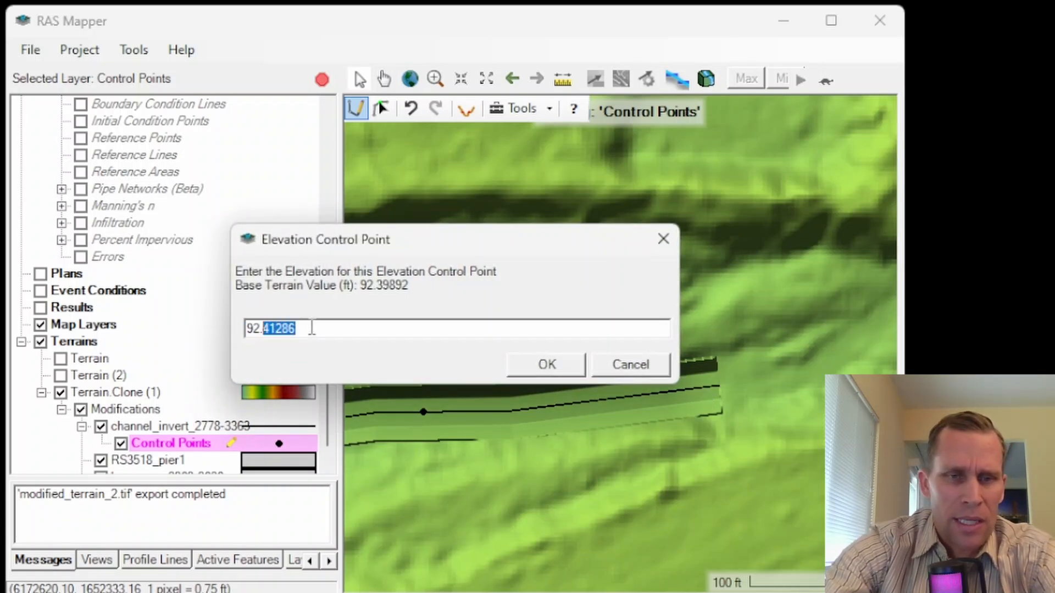
{"action": "type", "text": "55"}
{"action": "left_click", "coordinate": [546, 364]}
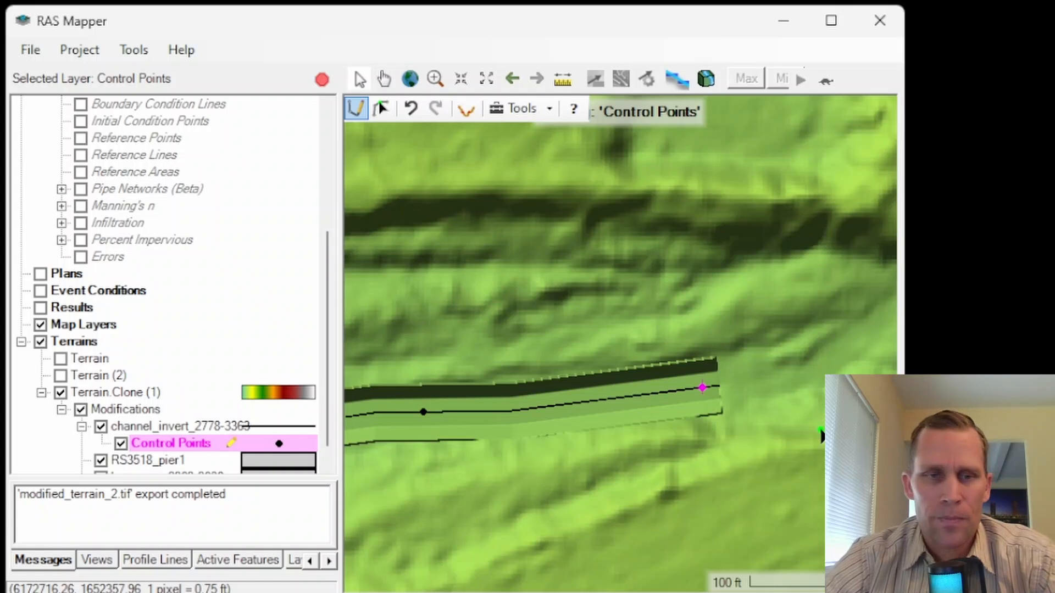
Step: Stop editing and save the edits to the terrain modifications
{"action": "left_click", "coordinate": [322, 79]}
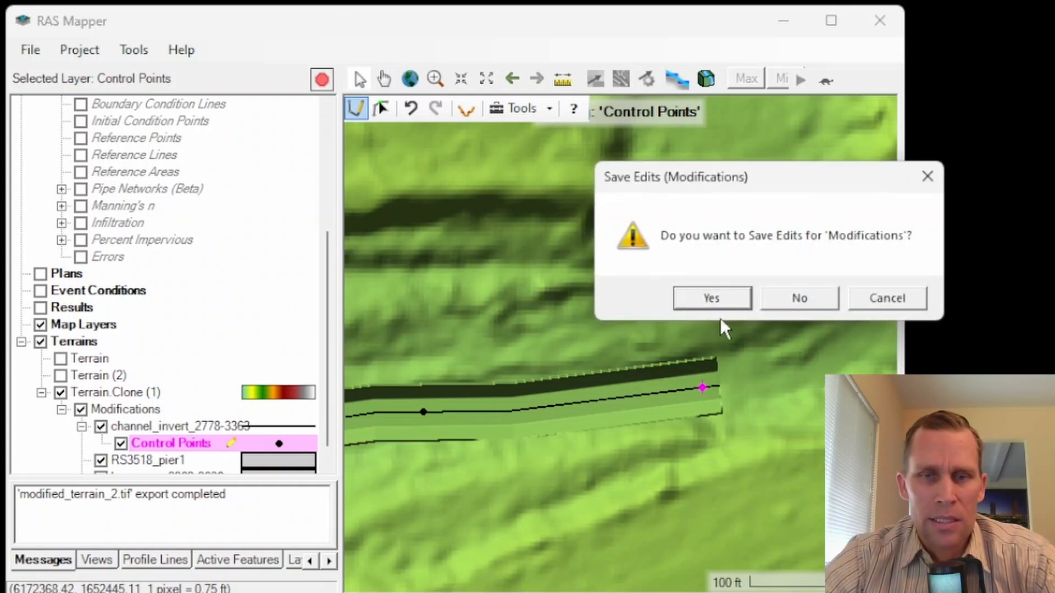
{"action": "left_click", "coordinate": [726, 298]}
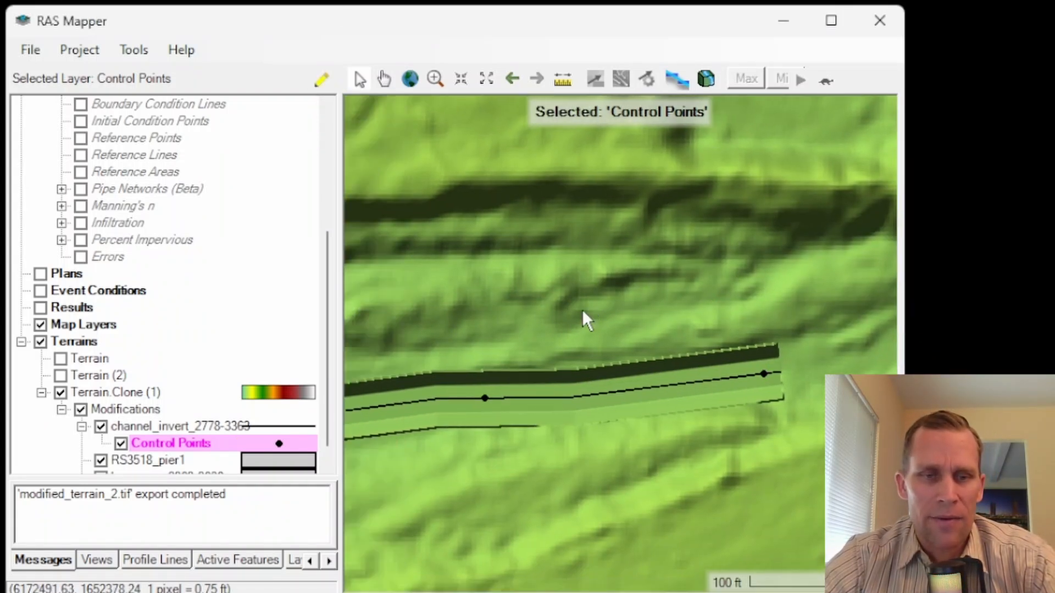
{"action": "scroll", "coordinate": [584, 319], "scroll_direction": "down", "scroll_amount": 2}
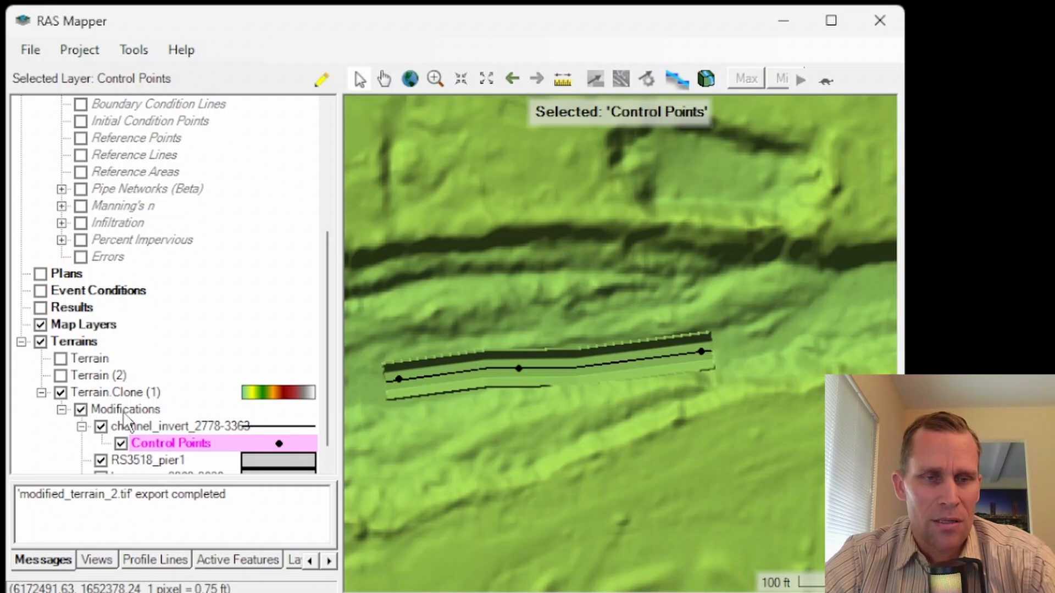
{"action": "left_click", "coordinate": [103, 393]}
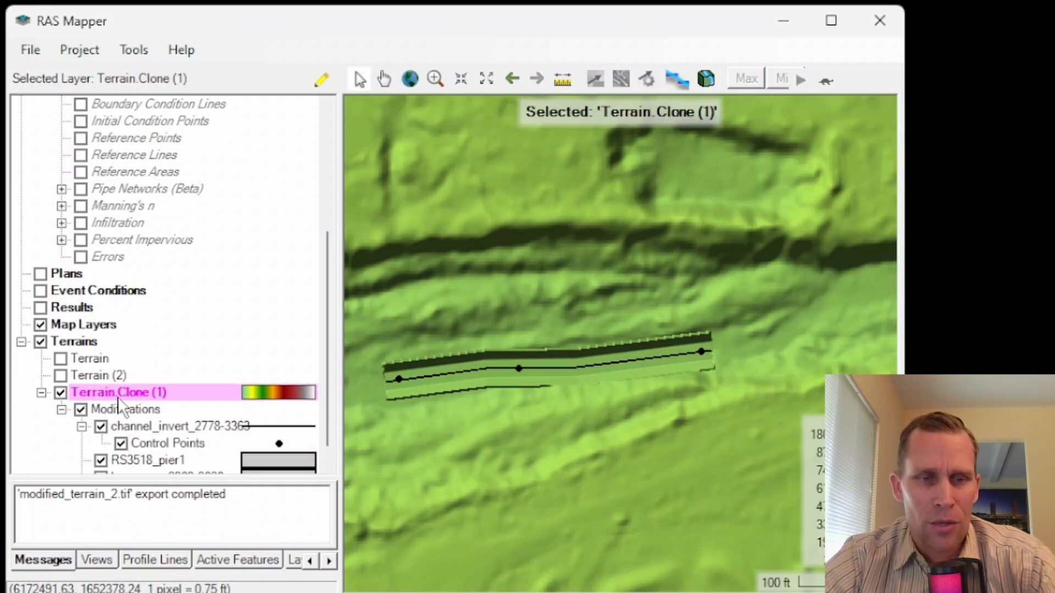
{"action": "left_click", "coordinate": [127, 411]}
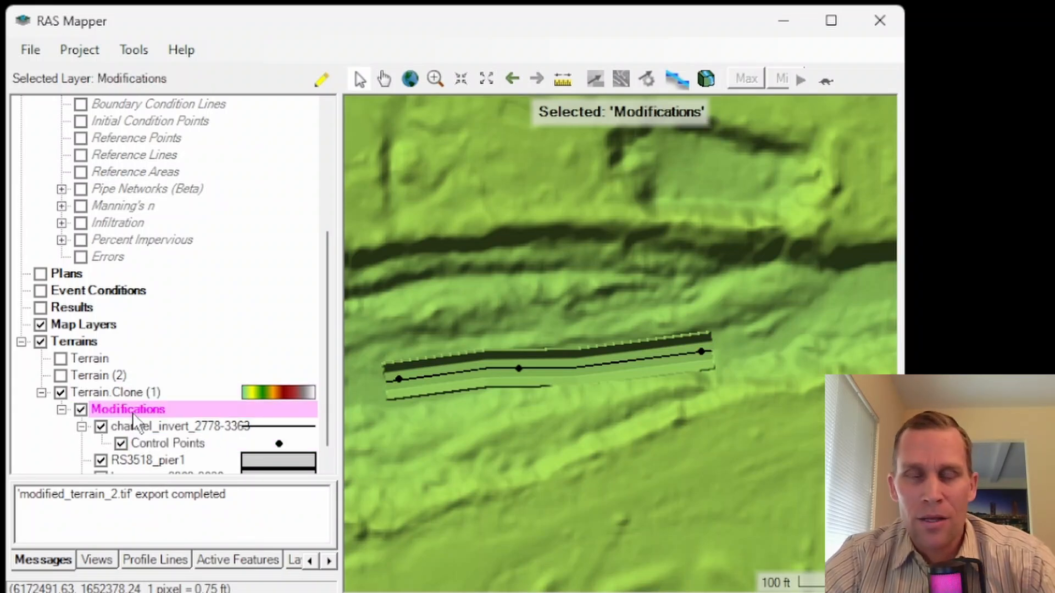
{"action": "right_click", "coordinate": [144, 407]}
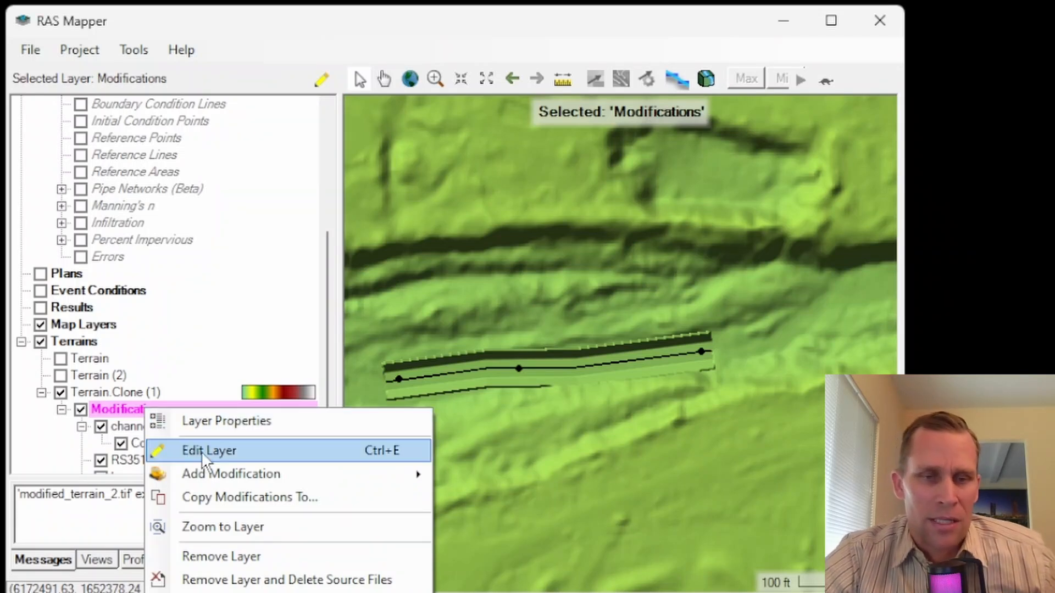
{"action": "mouse_move", "coordinate": [258, 475]}
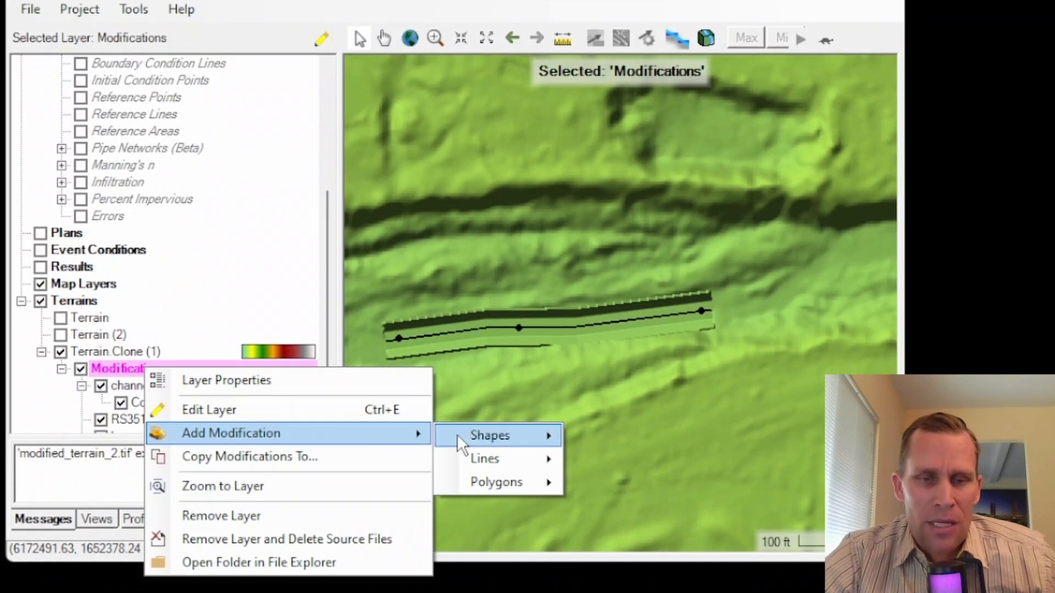
{"action": "mouse_move", "coordinate": [504, 486]}
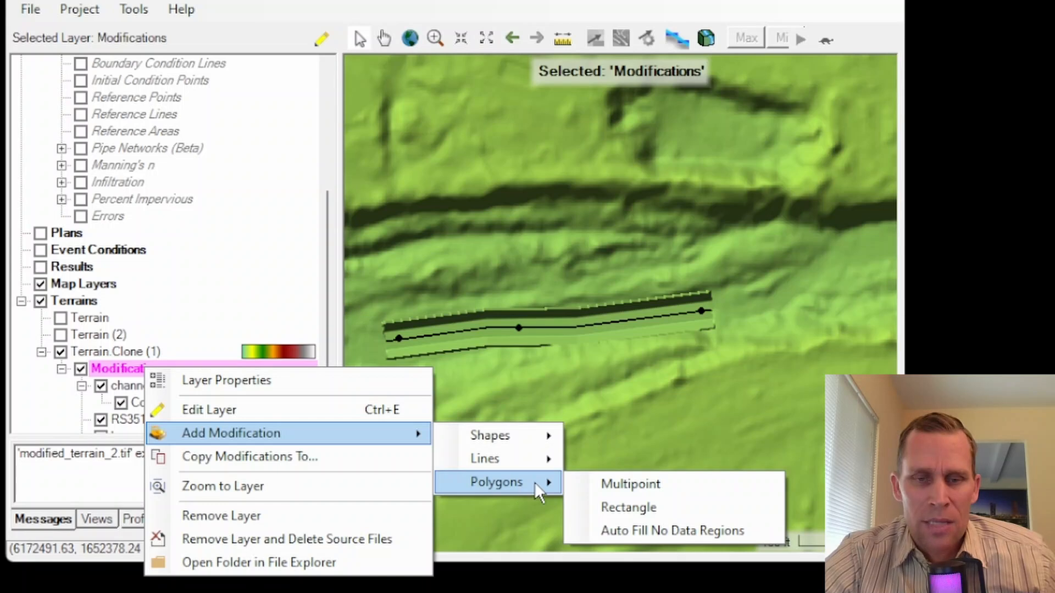
{"action": "left_click", "coordinate": [643, 483]}
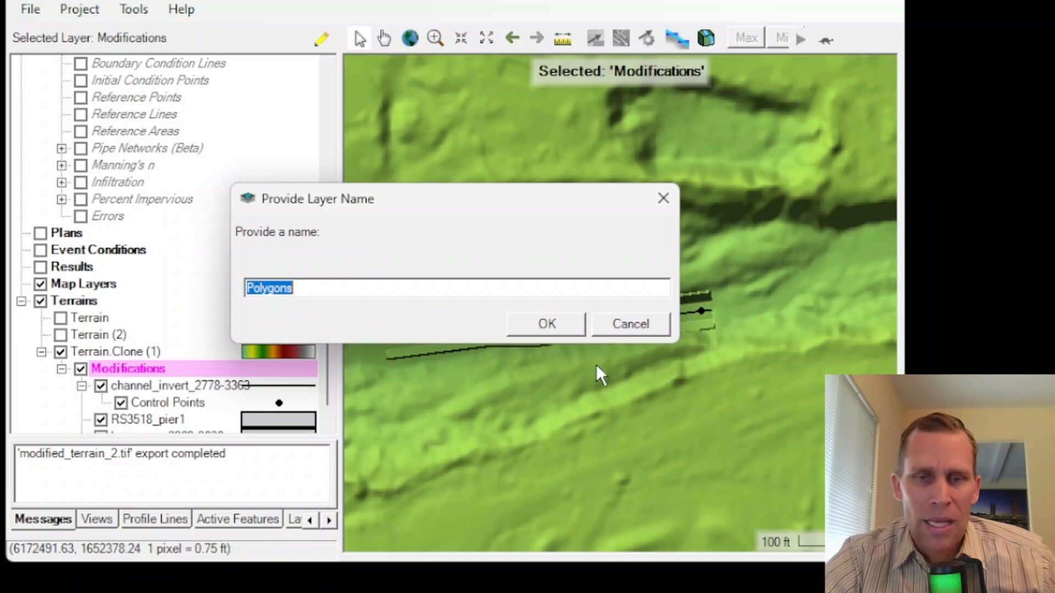
{"action": "left_click", "coordinate": [642, 324]}
Step: Display the base geometry's river and cross sections over the terrain, and collapse the Geometries group
{"action": "scroll", "coordinate": [231, 275], "scroll_direction": "up", "scroll_amount": 4}
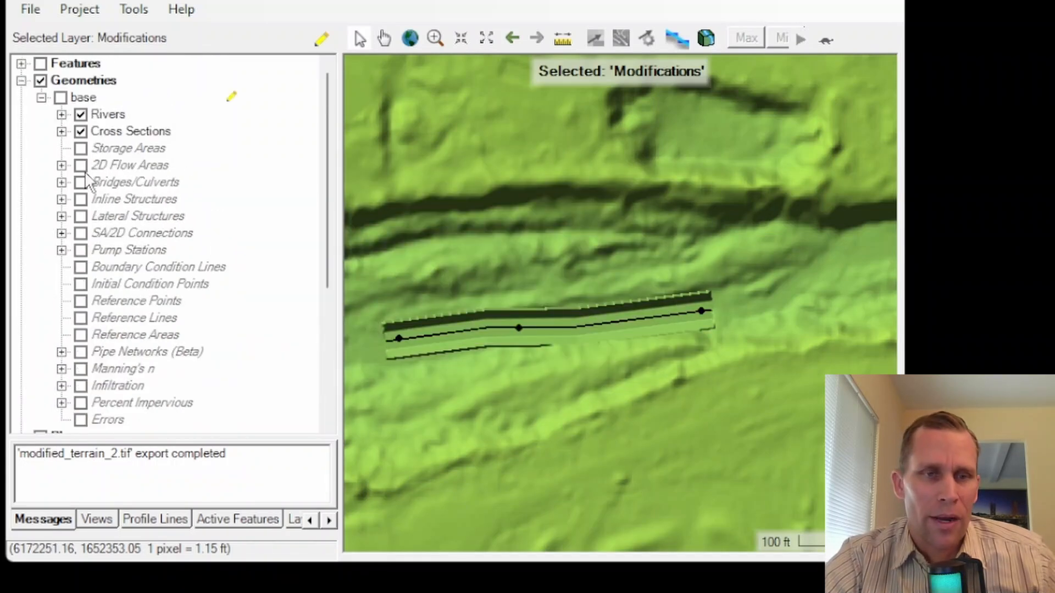
{"action": "left_click", "coordinate": [60, 97]}
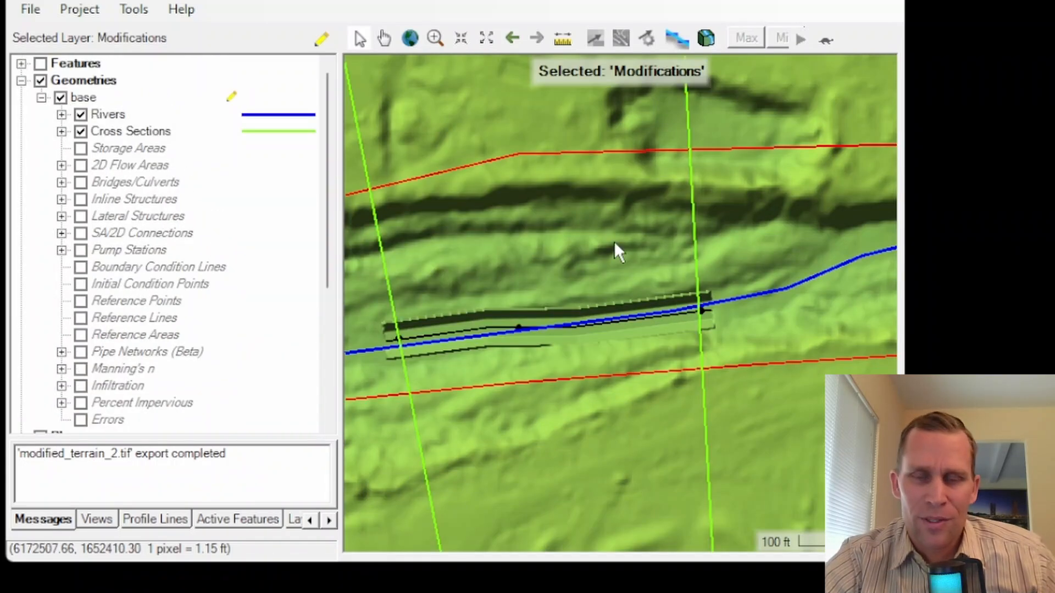
{"action": "left_click_drag", "start_coordinate": [731, 219], "coordinate": [478, 267]}
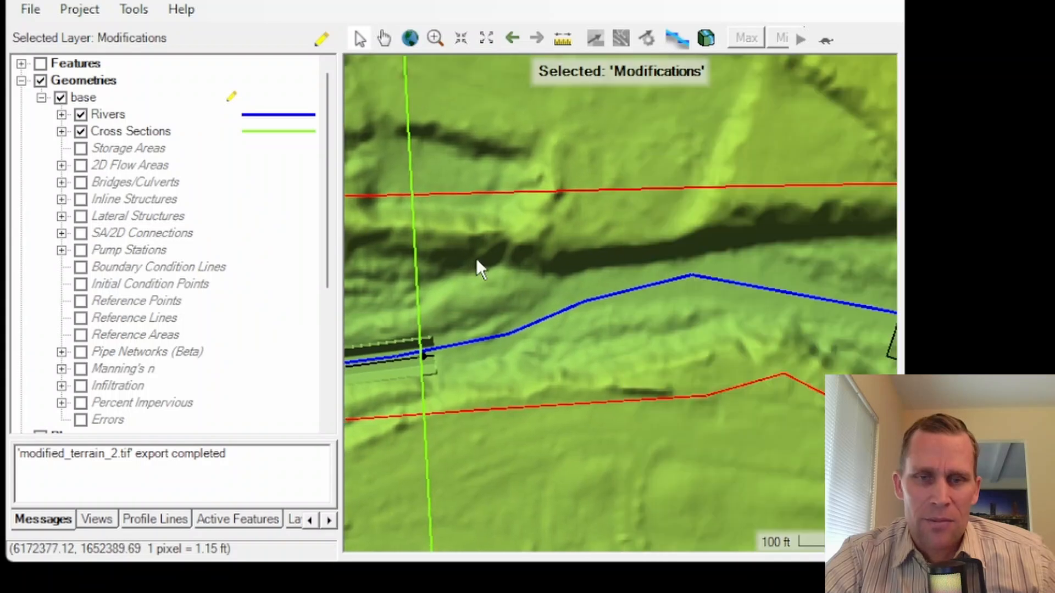
{"action": "scroll", "coordinate": [598, 274], "scroll_direction": "down", "scroll_amount": 2}
{"action": "scroll", "coordinate": [598, 274], "scroll_direction": "down", "scroll_amount": 1}
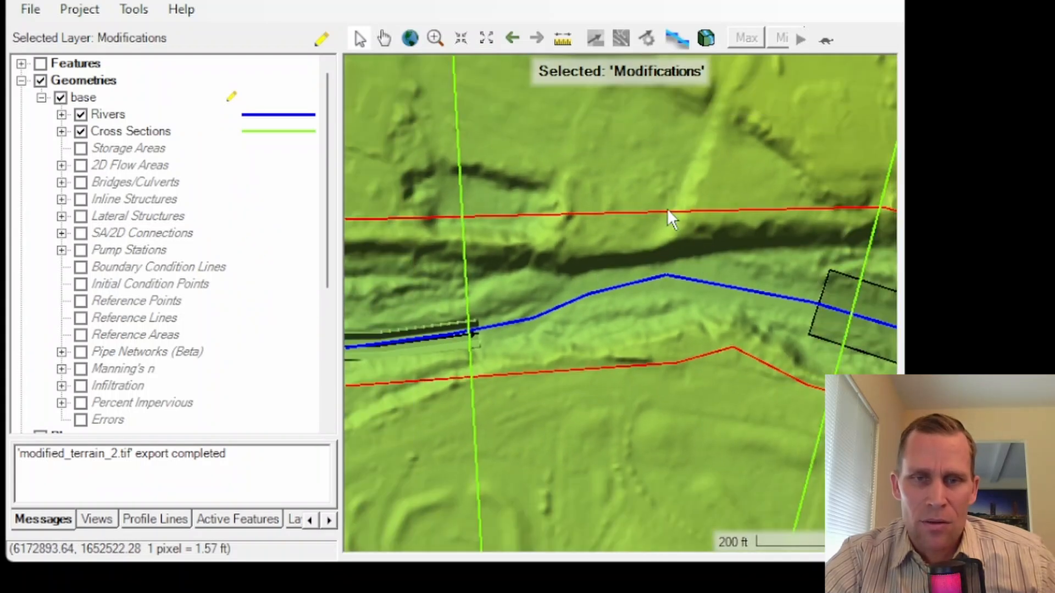
{"action": "left_click_drag", "start_coordinate": [680, 234], "coordinate": [637, 253]}
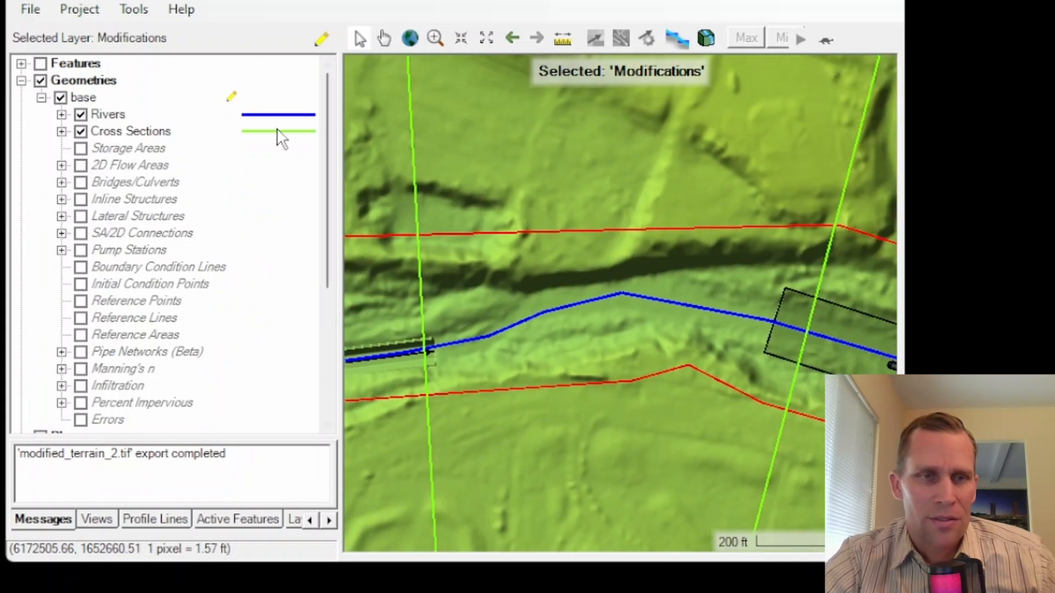
{"action": "left_click", "coordinate": [21, 80]}
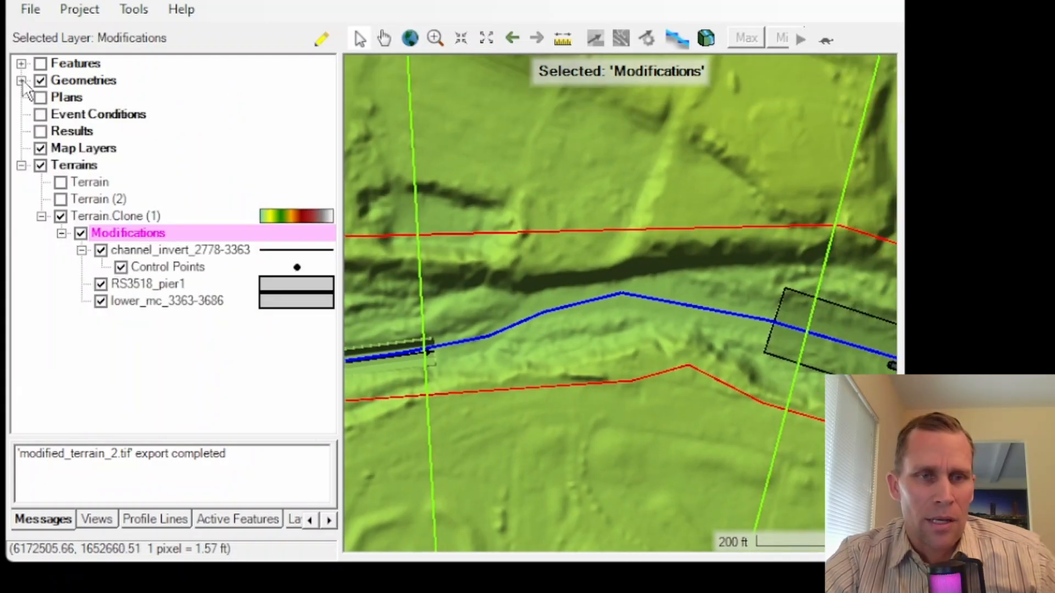
Step: Add a multipoint polygon modification layer named RS_2778-3363 to the cloned terrain's modifications
{"action": "right_click", "coordinate": [121, 229]}
{"action": "mouse_move", "coordinate": [236, 295]}
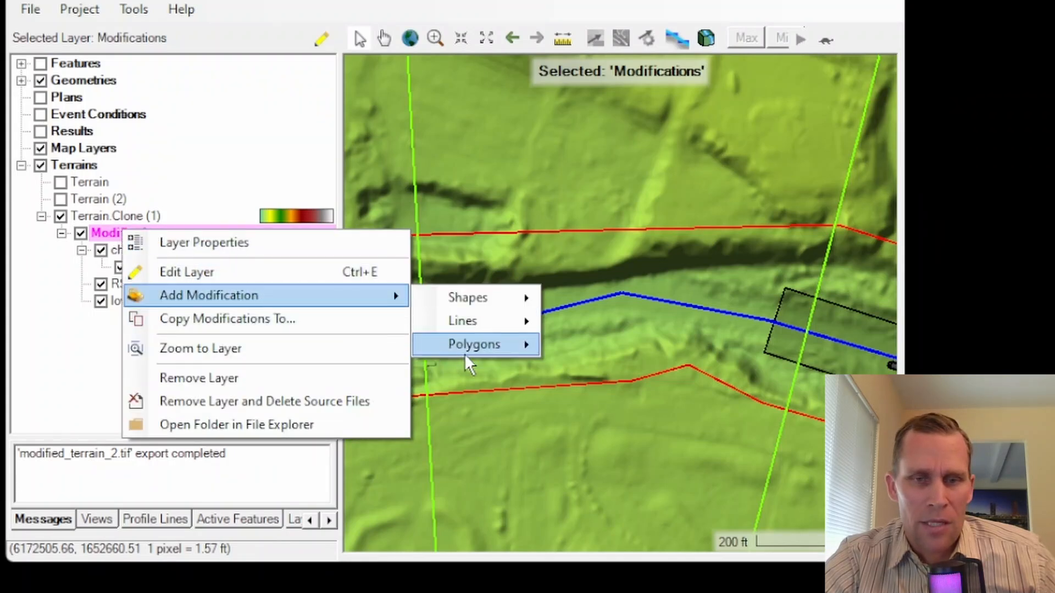
{"action": "mouse_move", "coordinate": [497, 349]}
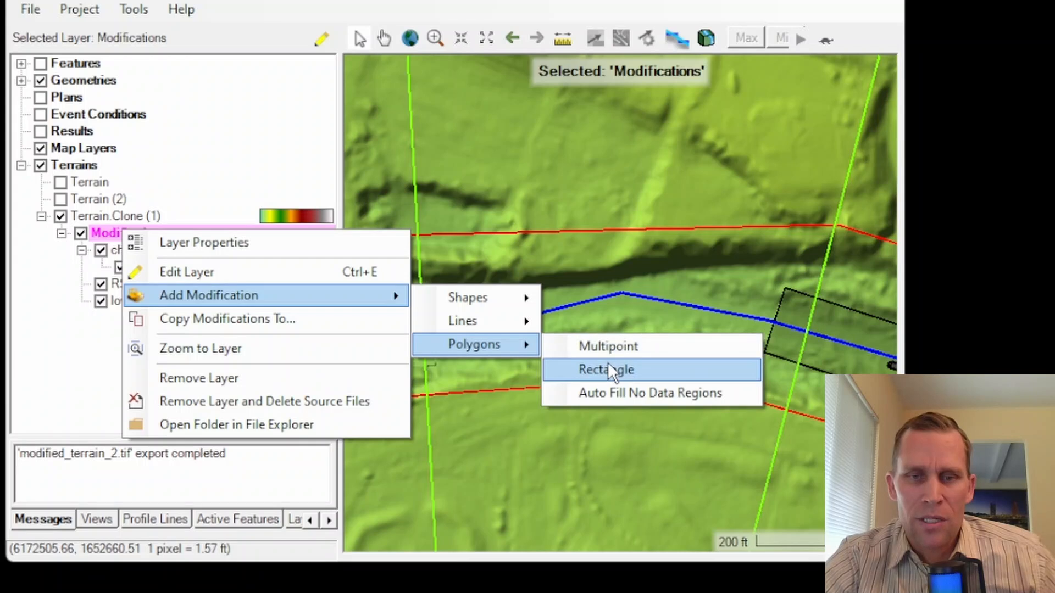
{"action": "left_click", "coordinate": [604, 347]}
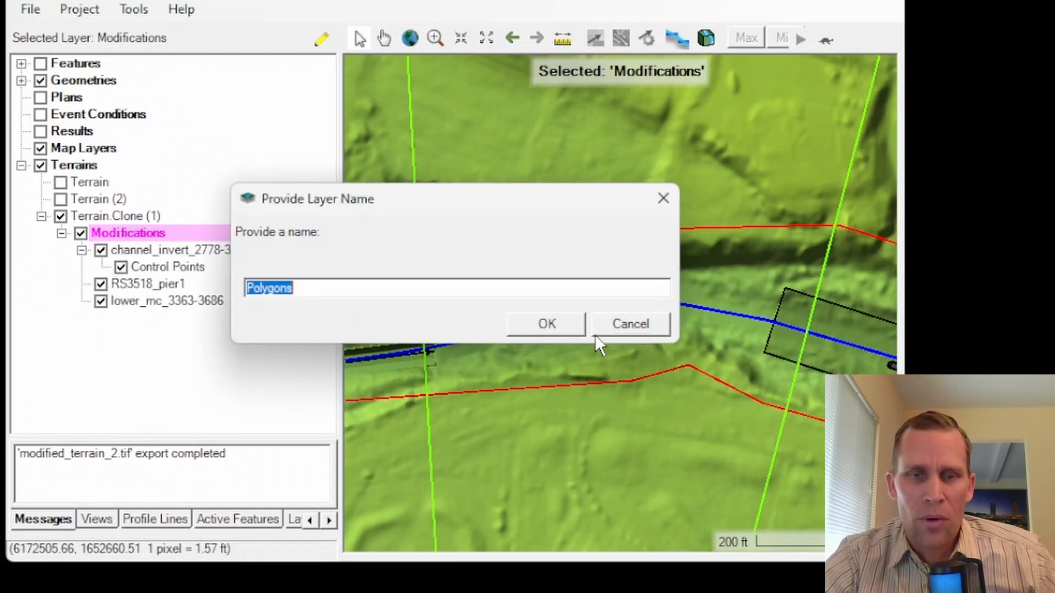
{"action": "left_click_drag", "start_coordinate": [499, 196], "coordinate": [446, 72]}
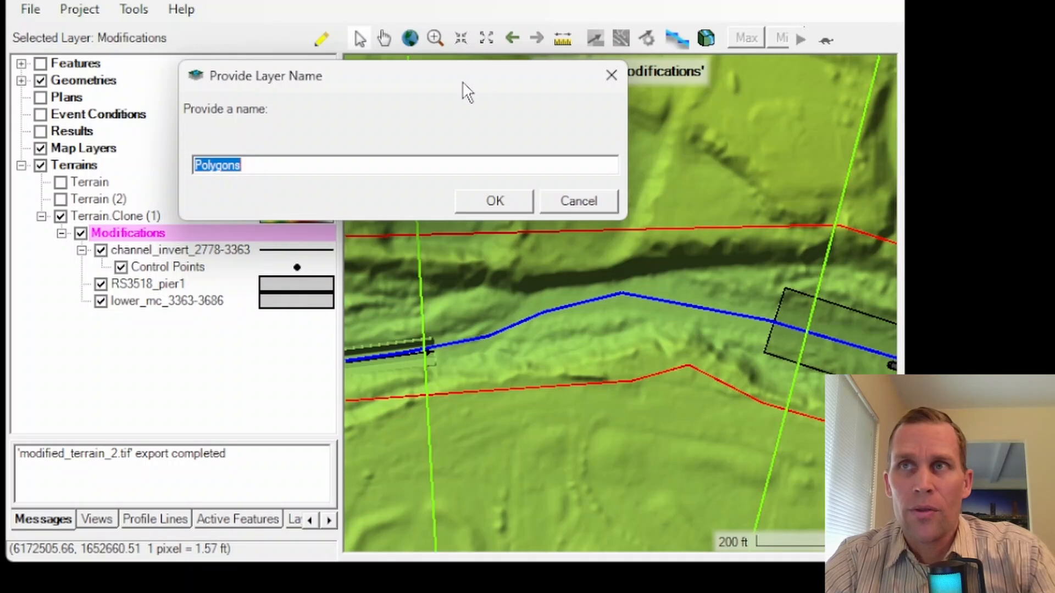
{"action": "left_click", "coordinate": [973, 158]}
{"action": "double_click", "coordinate": [295, 167]}
{"action": "type", "text": "RS_2778-3363"}
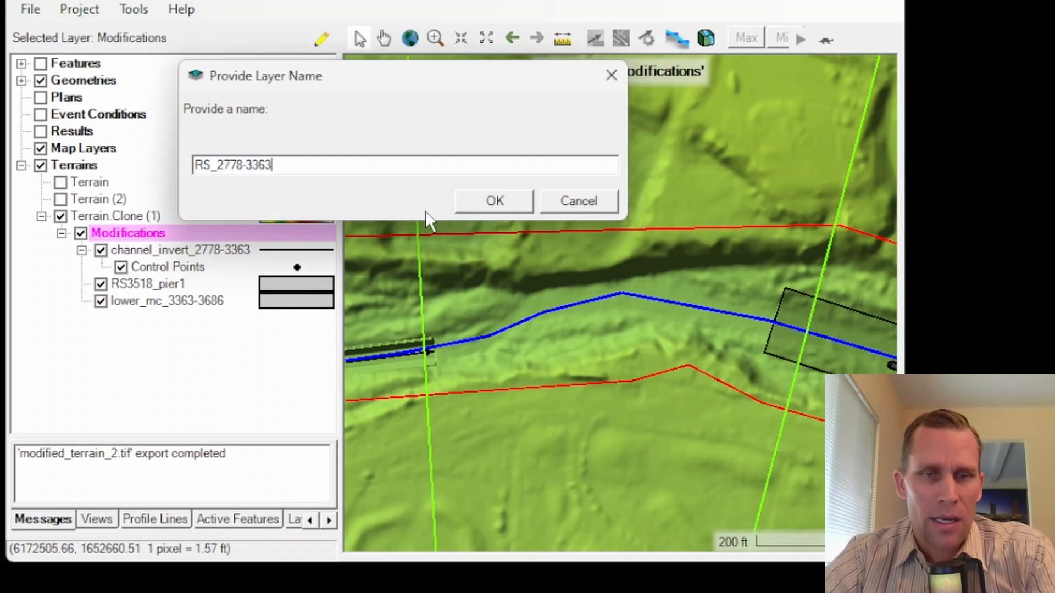
{"action": "left_click", "coordinate": [492, 206]}
Step: Draw a large closed polygon across the river and both overbanks, between the channel line's eastern end and the existing rectangle modification
{"action": "left_click", "coordinate": [469, 203]}
{"action": "left_click", "coordinate": [427, 255]}
{"action": "left_click", "coordinate": [430, 416]}
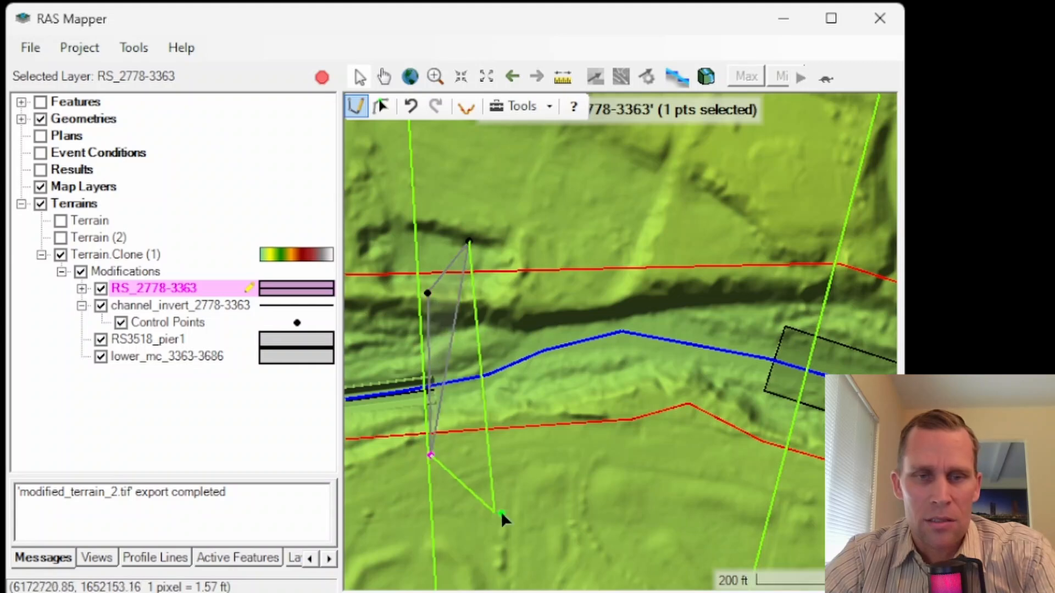
{"action": "left_click", "coordinate": [518, 515]}
{"action": "left_click", "coordinate": [690, 492]}
{"action": "left_click", "coordinate": [805, 423]}
{"action": "left_click", "coordinate": [806, 294]}
{"action": "left_click", "coordinate": [745, 206]}
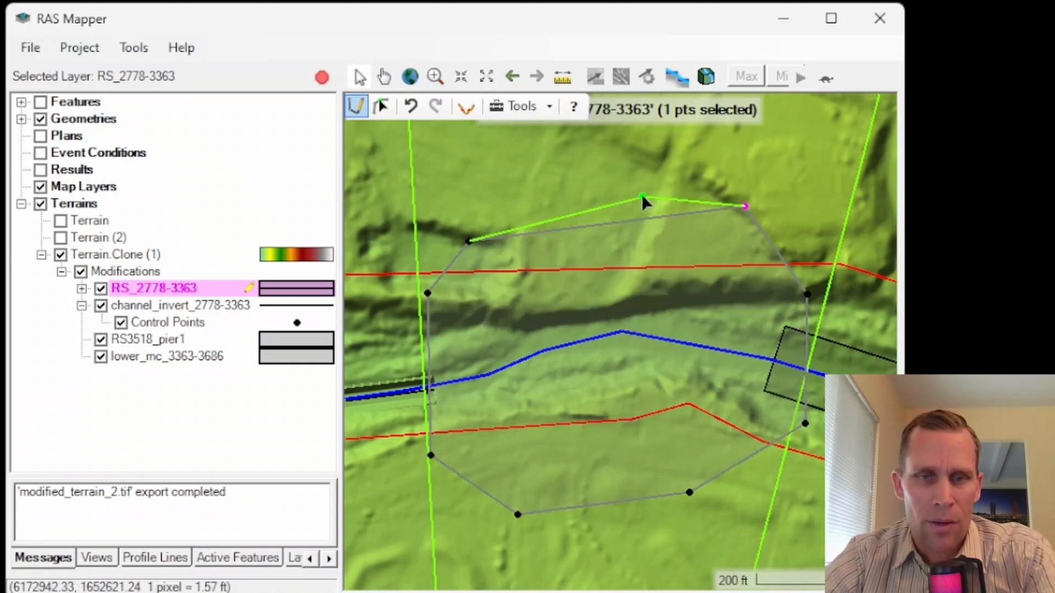
{"action": "double_click", "coordinate": [520, 198]}
Step: Name the polygon modification RS_2778-3363 and set its modification method to Add Value to Terrain
{"action": "left_click", "coordinate": [523, 210]}
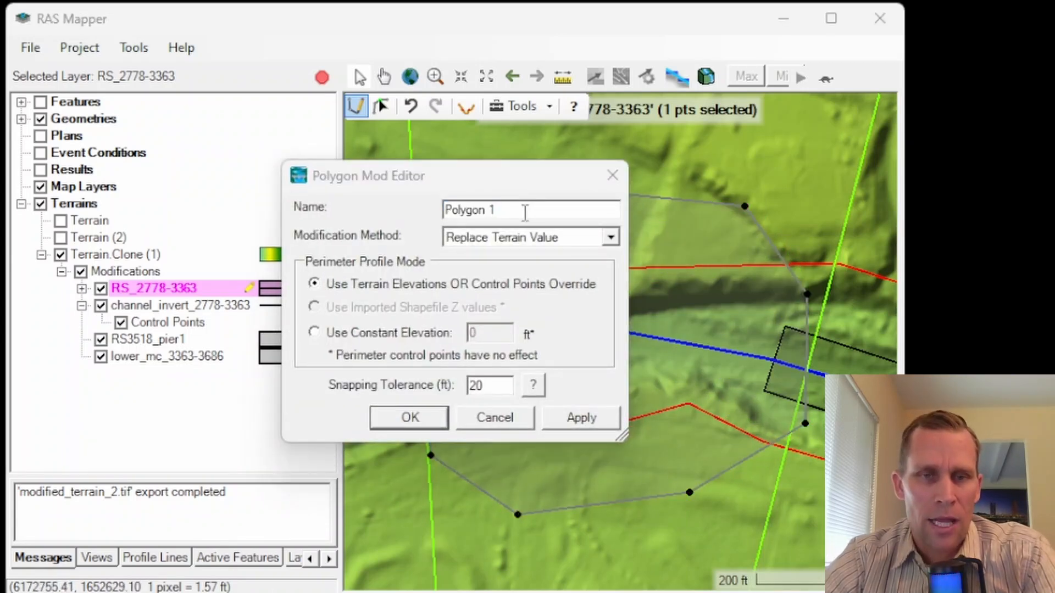
{"action": "left_click_drag", "start_coordinate": [525, 213], "coordinate": [393, 212]}
{"action": "type", "text": "RS_2778-3363"}
{"action": "left_click_drag", "start_coordinate": [490, 186], "coordinate": [233, 146]}
{"action": "left_click", "coordinate": [248, 204]}
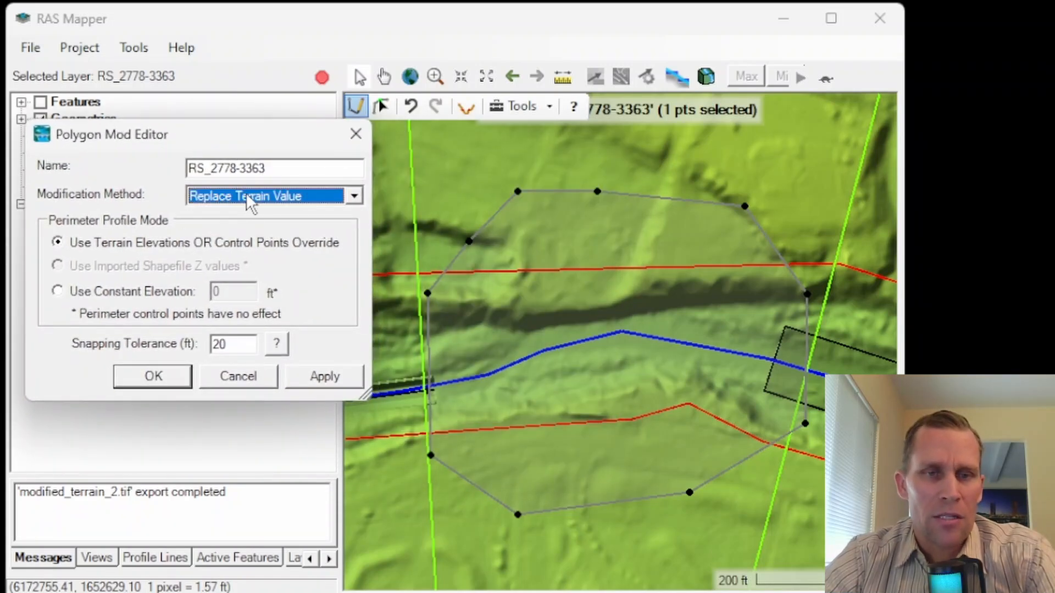
{"action": "left_click", "coordinate": [354, 194]}
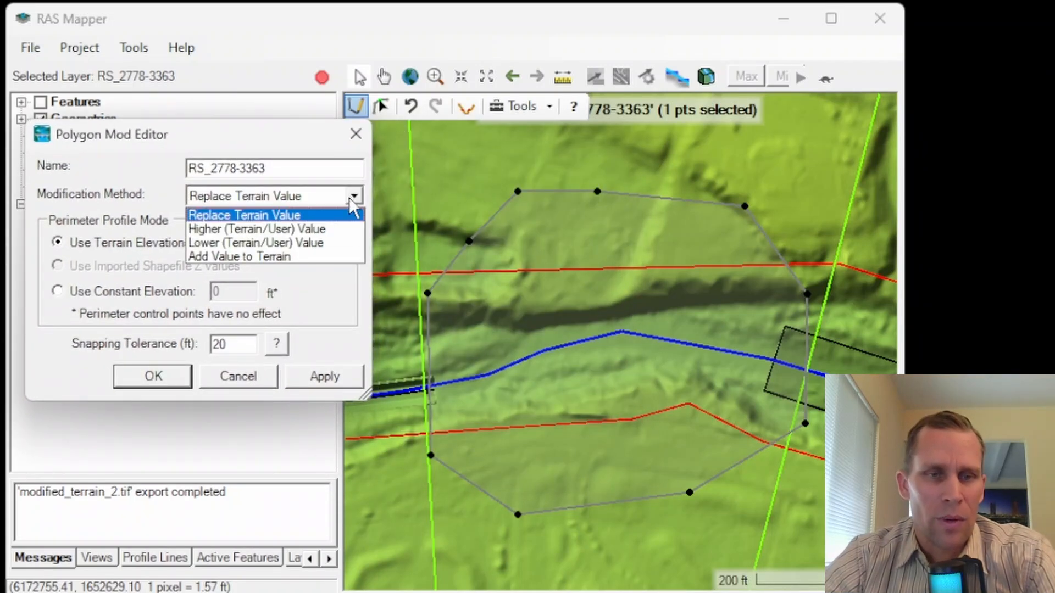
{"action": "left_click", "coordinate": [273, 258]}
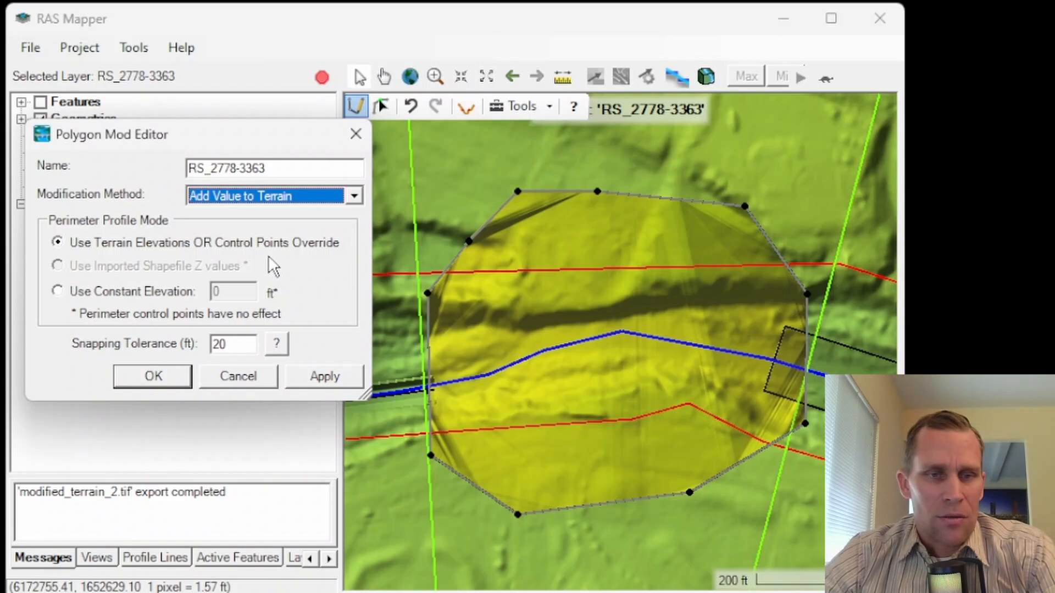
{"action": "left_click", "coordinate": [353, 196]}
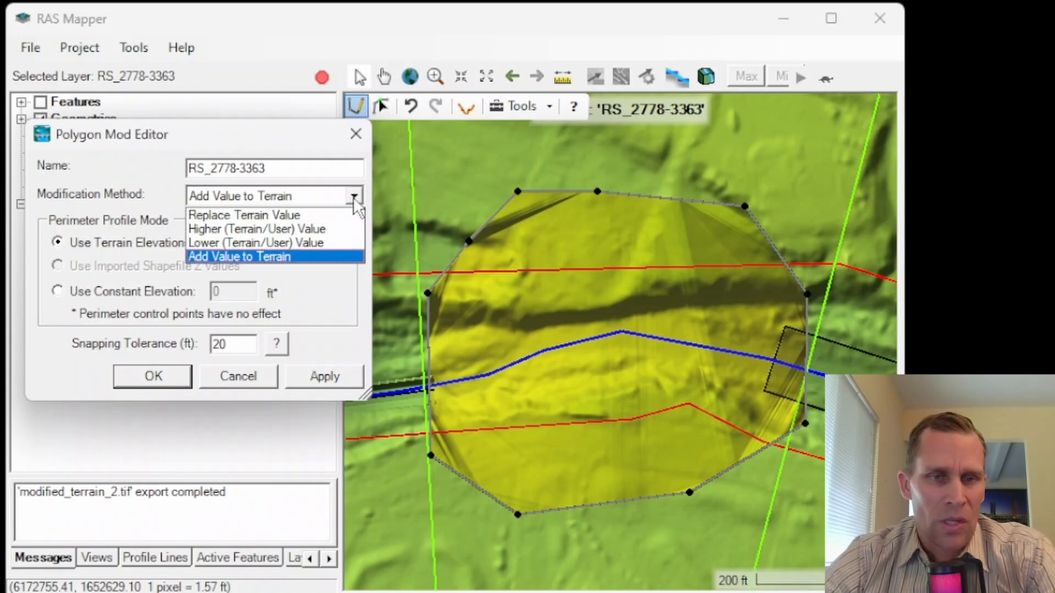
{"action": "left_click", "coordinate": [305, 255]}
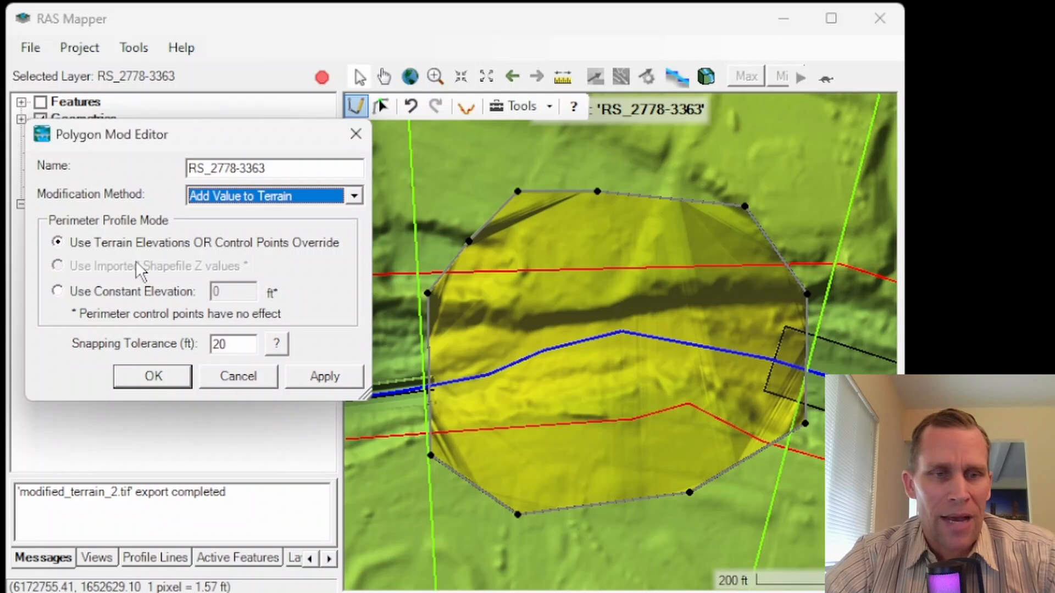
Step: Use a constant perimeter elevation of 0 ft for the polygon, keep the 20 ft snapping tolerance, and apply the settings
{"action": "left_click", "coordinate": [58, 292]}
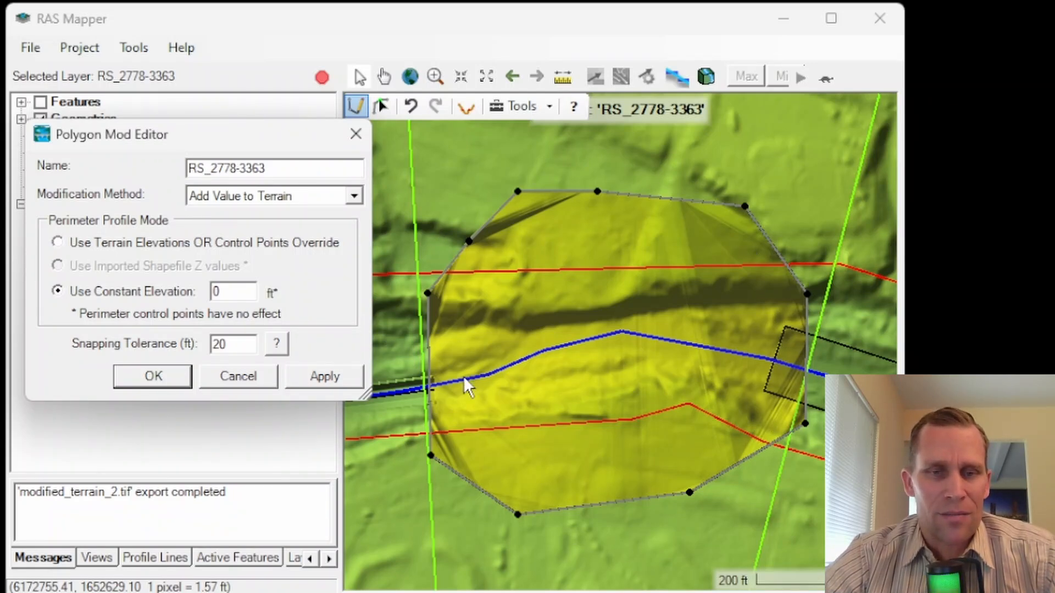
{"action": "left_click_drag", "start_coordinate": [244, 345], "coordinate": [202, 343]}
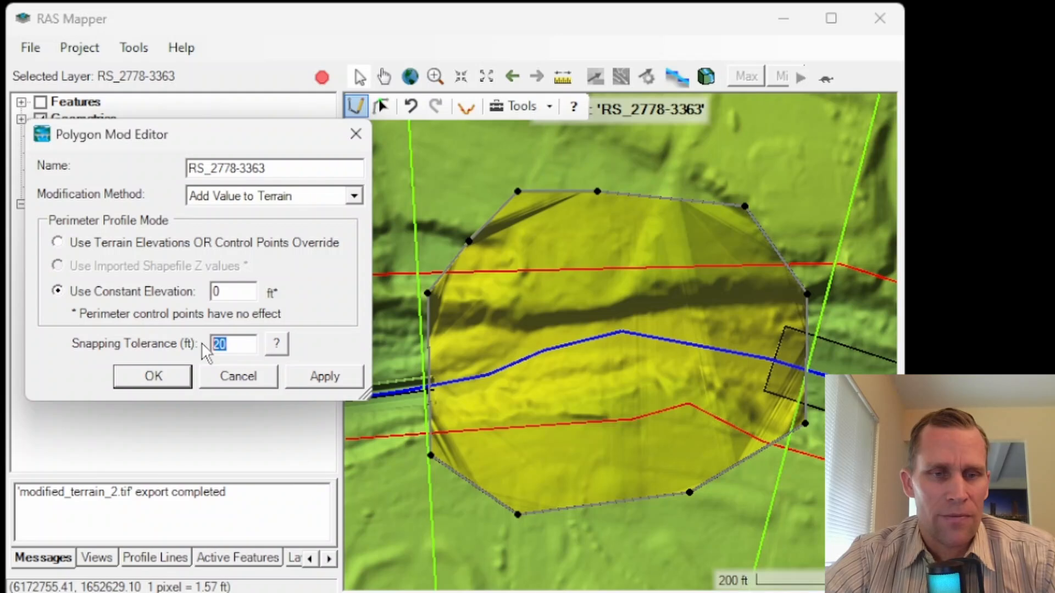
{"action": "left_click", "coordinate": [332, 377]}
{"action": "left_click", "coordinate": [155, 383]}
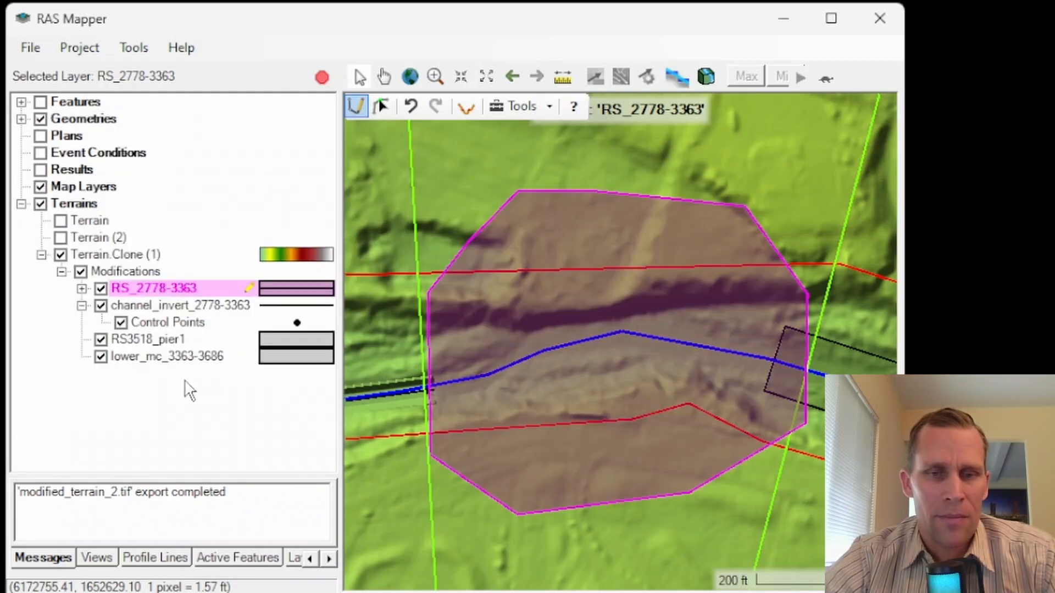
Step: Add elevation control points inside the RS_2778-3363 polygon: 109.6452 ft in its northwest part and 126.9135 ft by the river east of centre
{"action": "left_click", "coordinate": [82, 288]}
{"action": "left_click", "coordinate": [156, 307]}
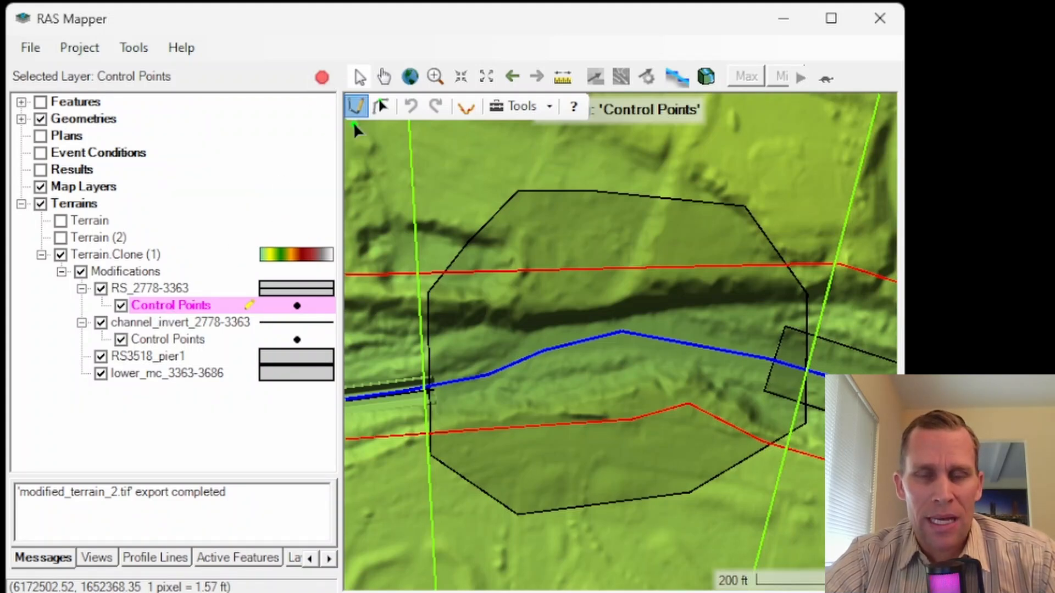
{"action": "left_click", "coordinate": [560, 231]}
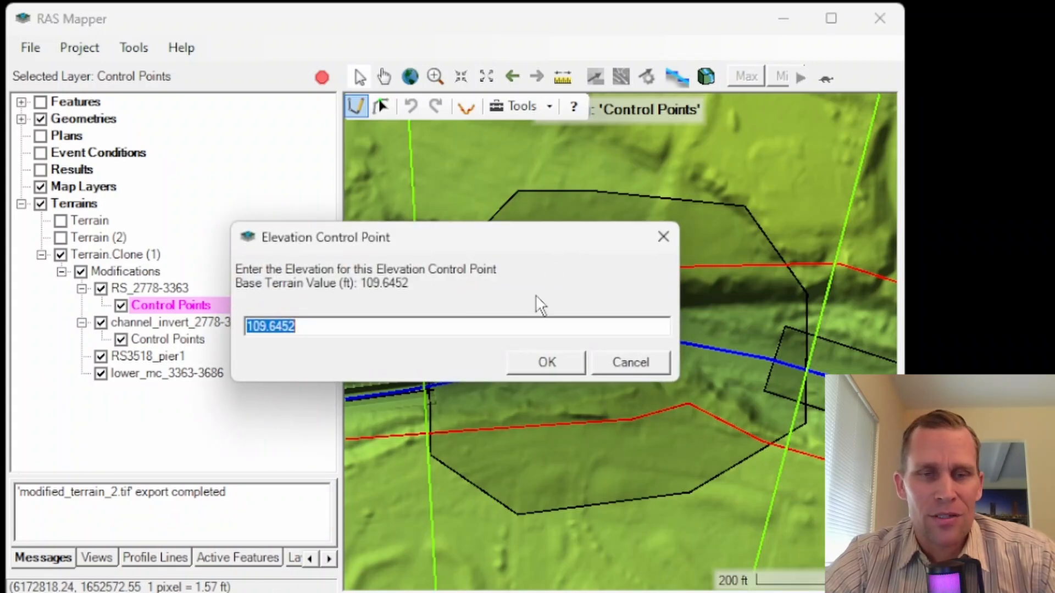
{"action": "left_click", "coordinate": [546, 363]}
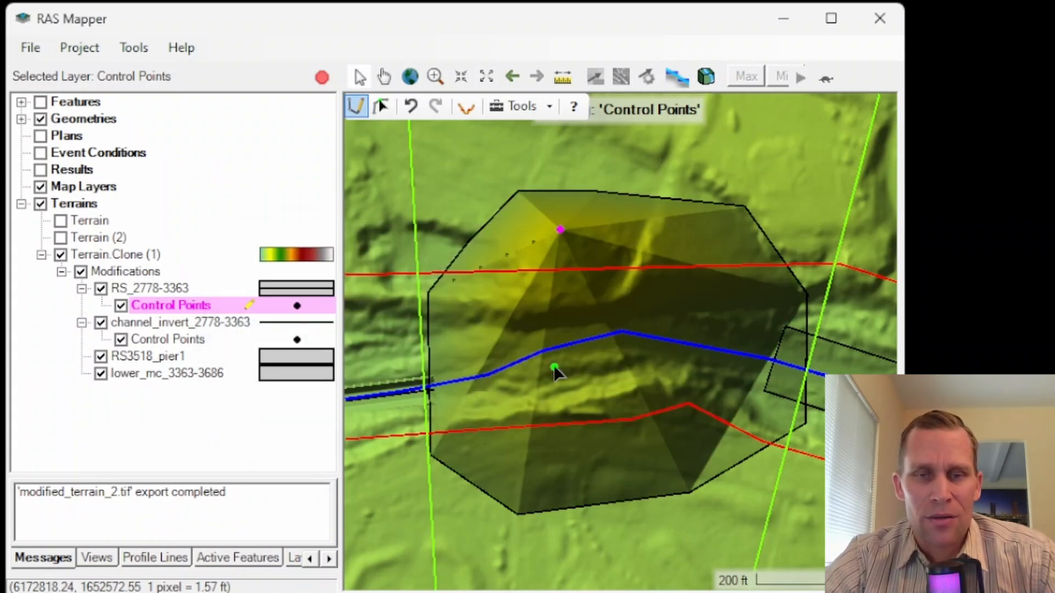
{"action": "left_click", "coordinate": [702, 338]}
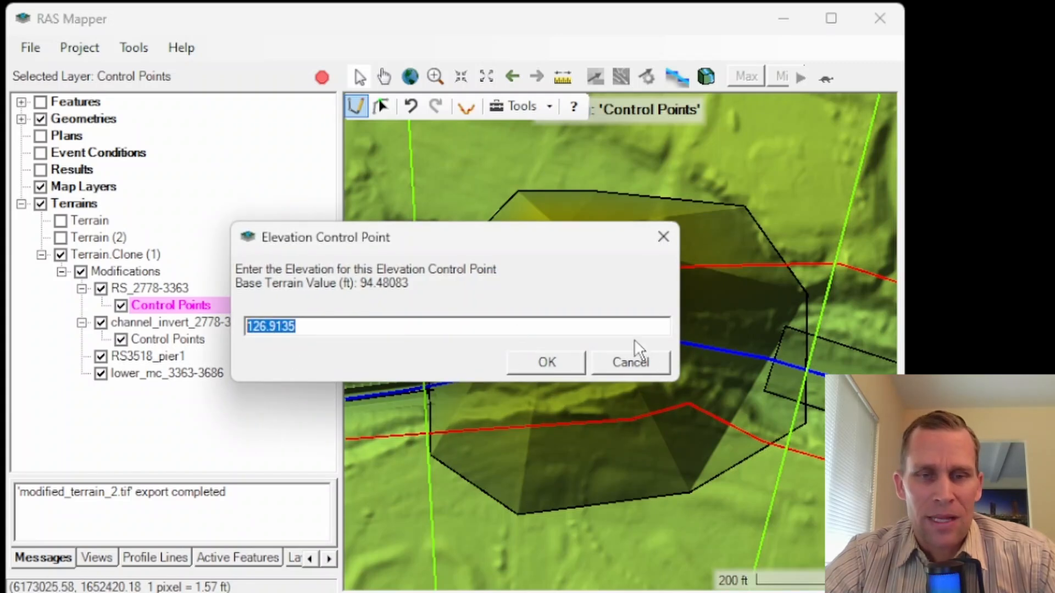
{"action": "left_click", "coordinate": [544, 362]}
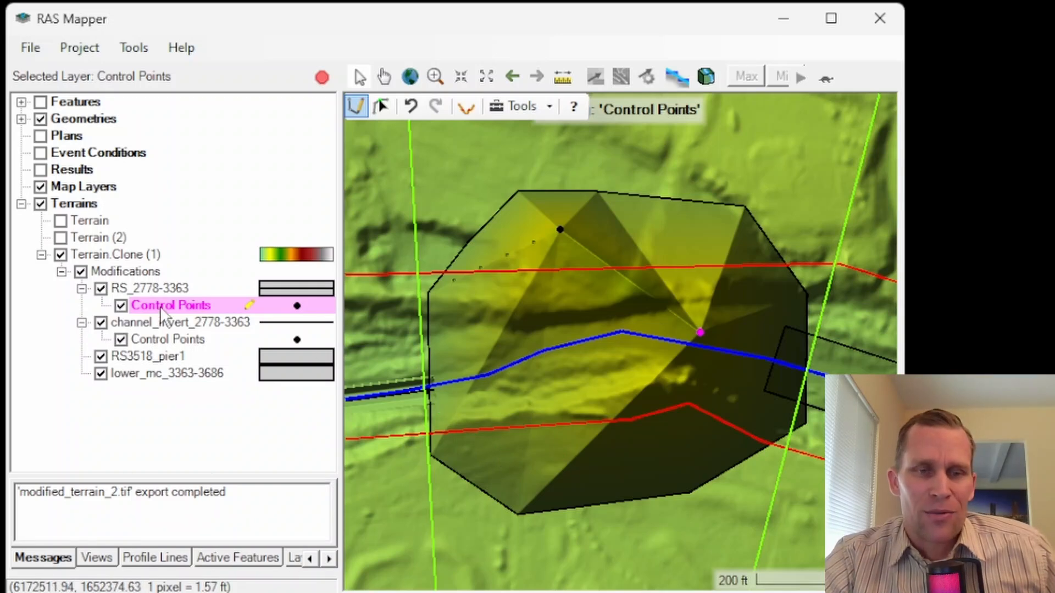
Step: Copy all modifications of Terrain.Clone (1) to the recipient terrain named Terrain
{"action": "left_click", "coordinate": [131, 275]}
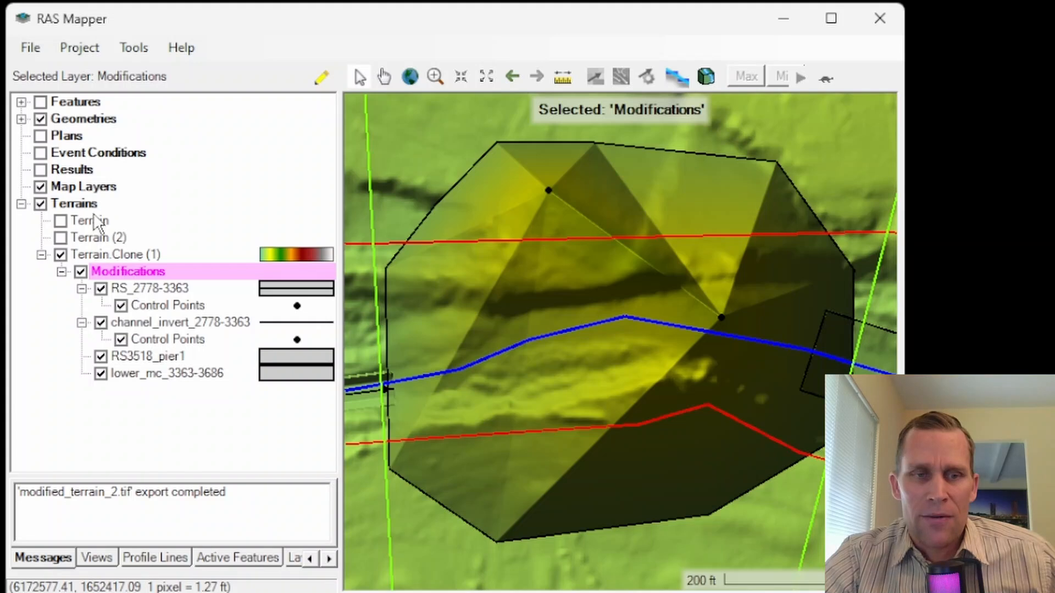
{"action": "right_click", "coordinate": [123, 272]}
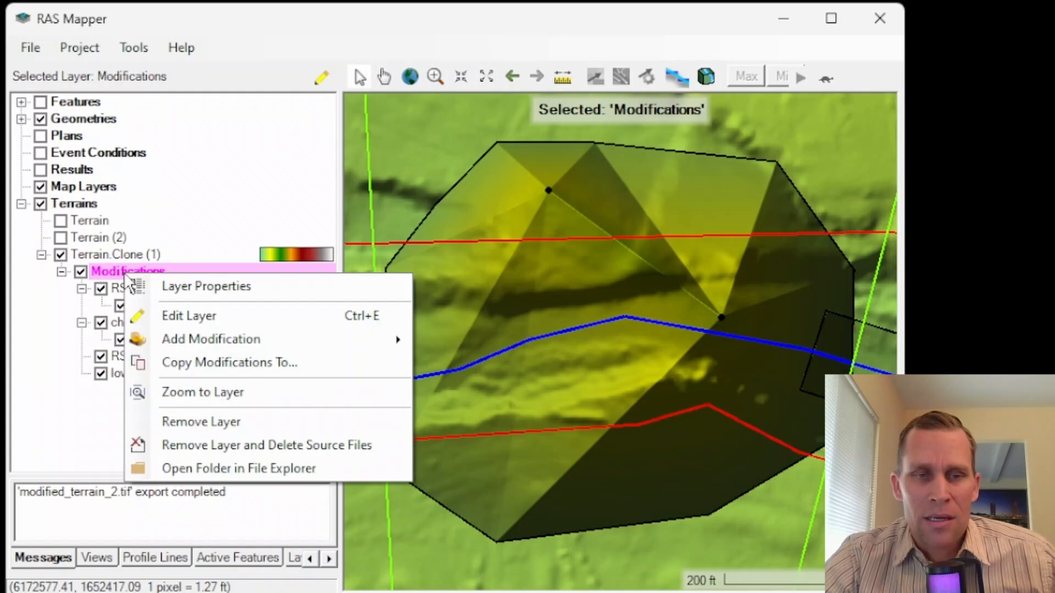
{"action": "left_click", "coordinate": [222, 364]}
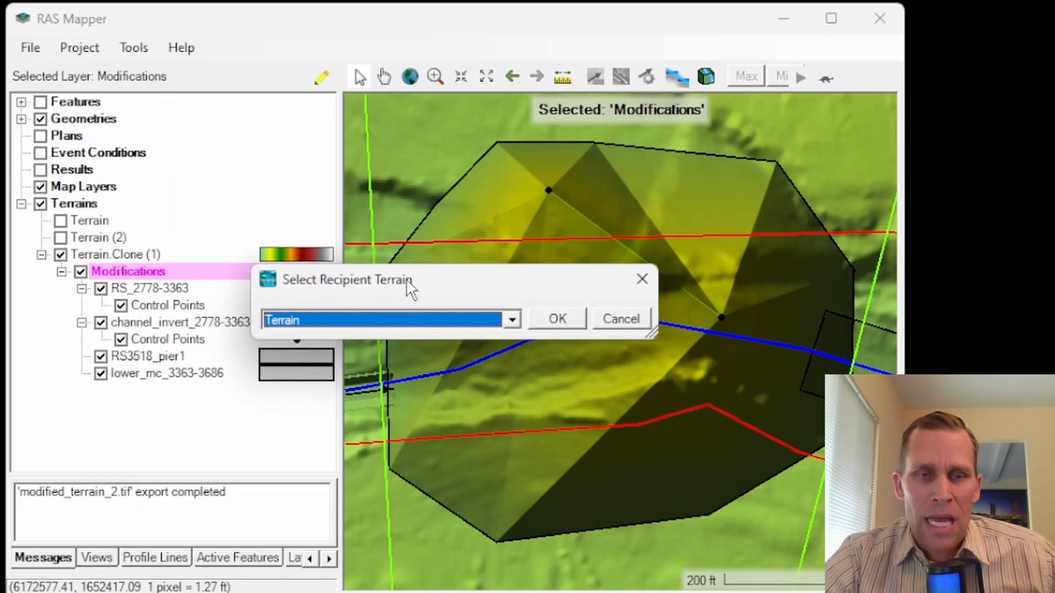
{"action": "left_click_drag", "start_coordinate": [406, 278], "coordinate": [413, 130]}
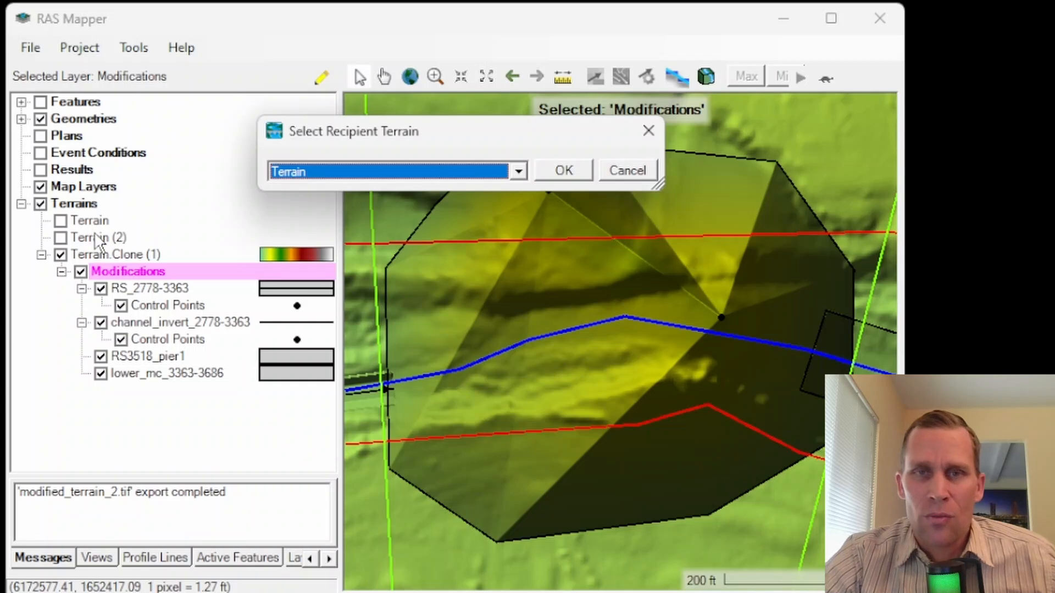
{"action": "left_click", "coordinate": [518, 173]}
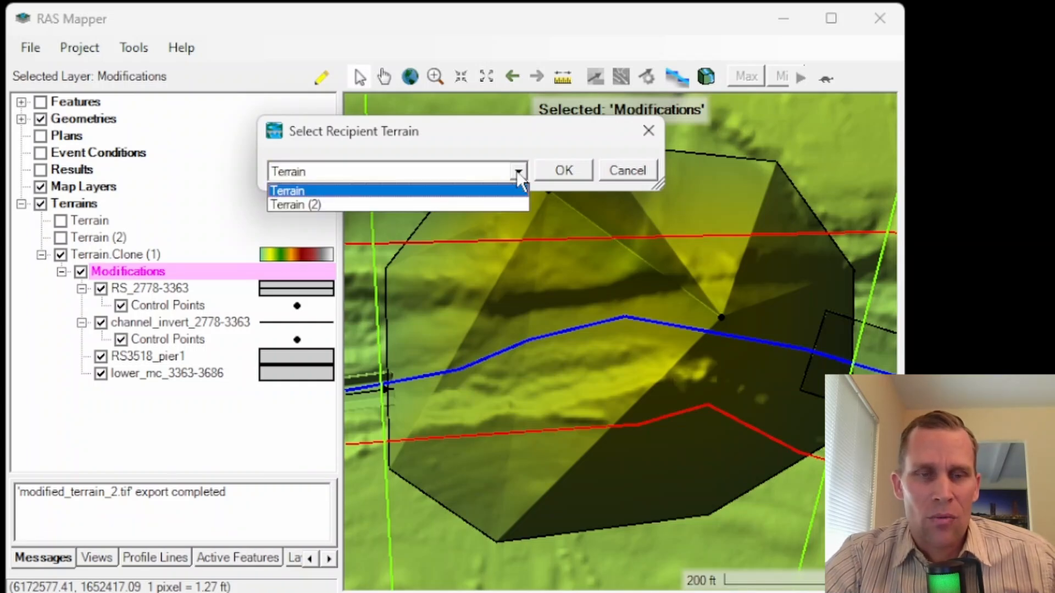
{"action": "left_click", "coordinate": [297, 191]}
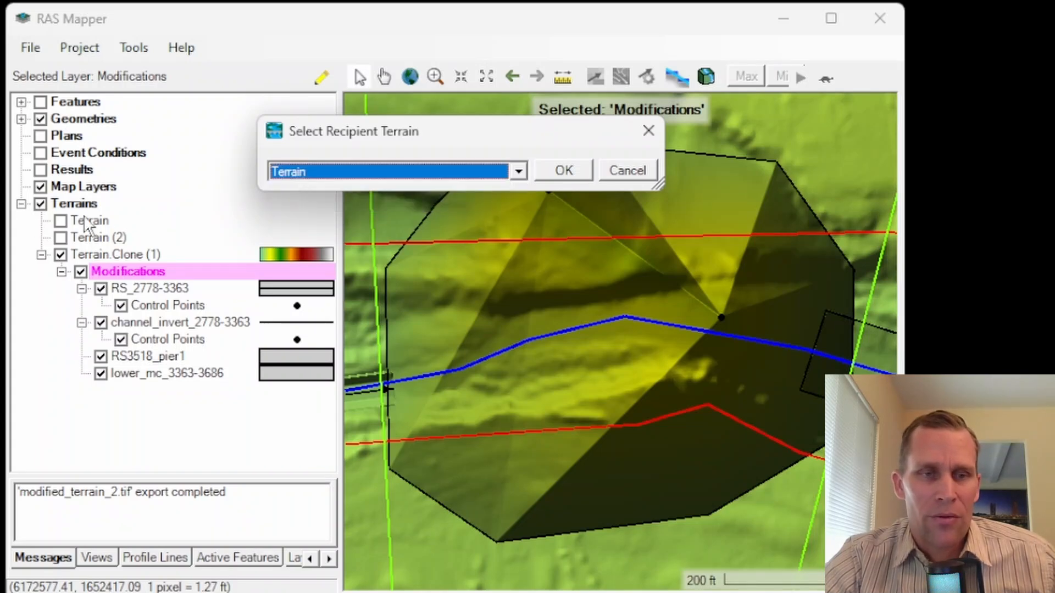
{"action": "left_click", "coordinate": [568, 169]}
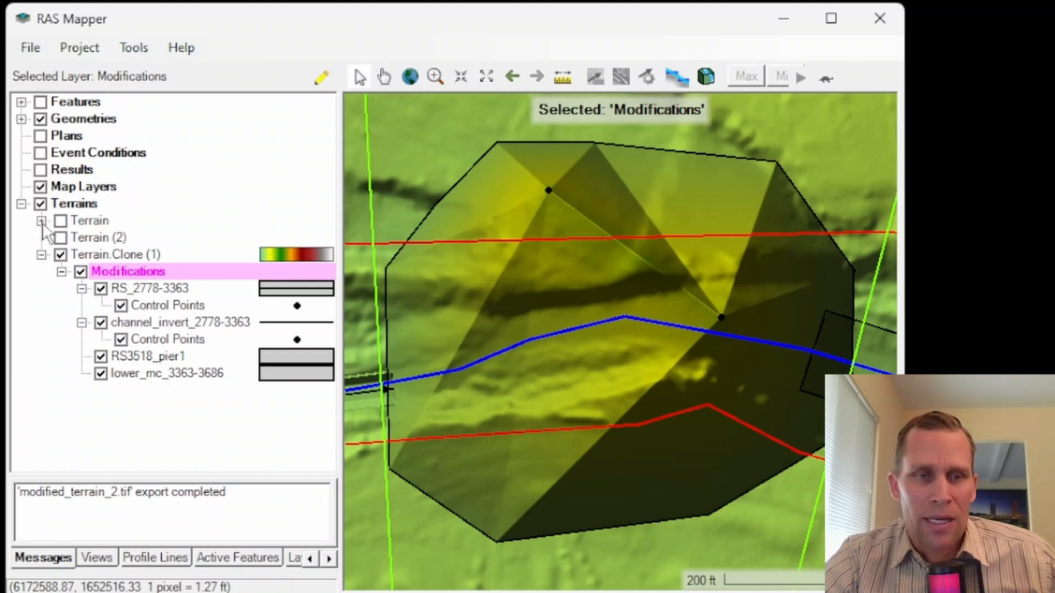
Step: Collapse and hide Terrain.Clone (1), and display the original Terrain layer in its place
{"action": "left_click", "coordinate": [41, 255]}
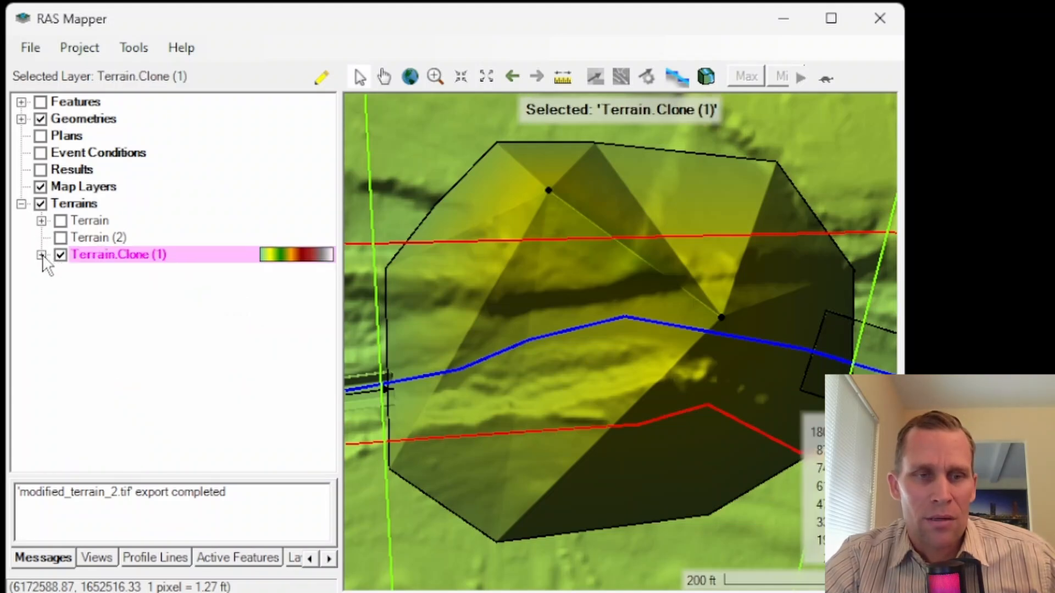
{"action": "left_click", "coordinate": [62, 255]}
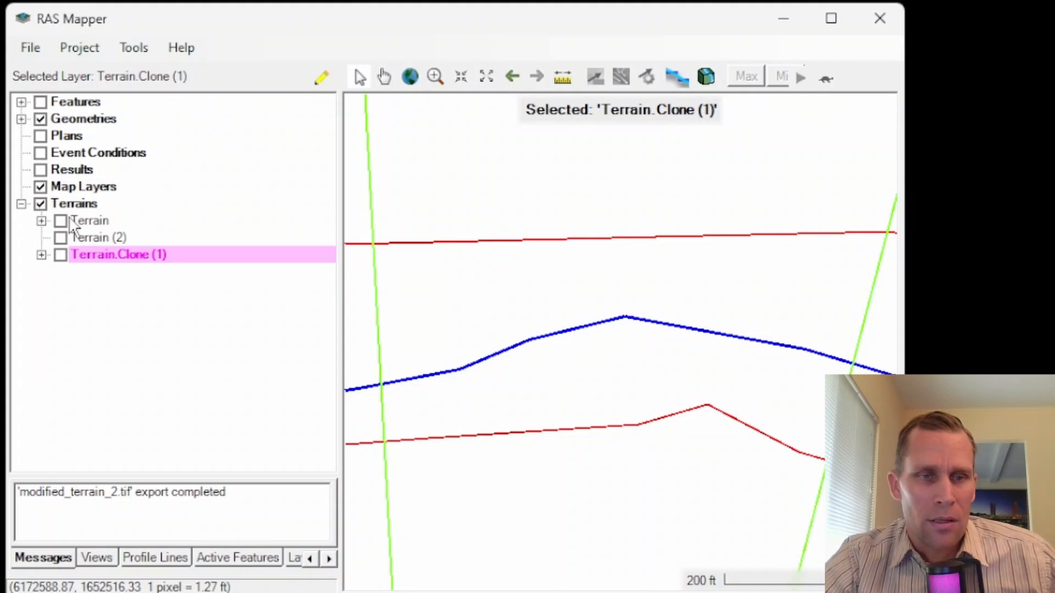
{"action": "left_click", "coordinate": [61, 220]}
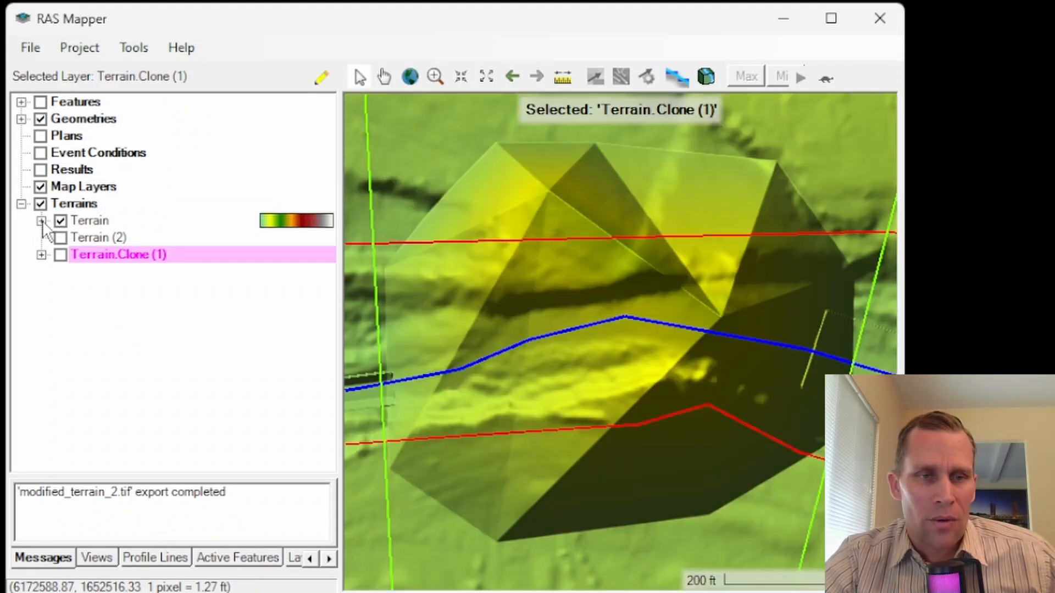
Step: Expand Terrain's copied modifications and display RS_2778-3363, channel_invert_2778-3363, RS3518_pier1 and lower_mc_3363-3686
{"action": "left_click", "coordinate": [41, 221]}
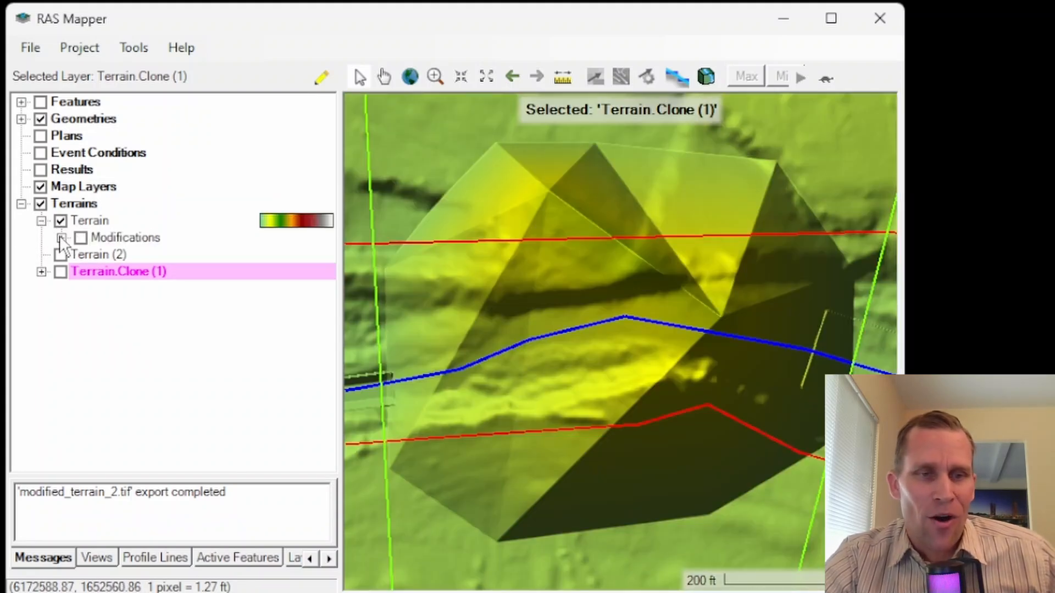
{"action": "left_click", "coordinate": [62, 238]}
{"action": "left_click", "coordinate": [101, 254]}
{"action": "left_click", "coordinate": [101, 271]}
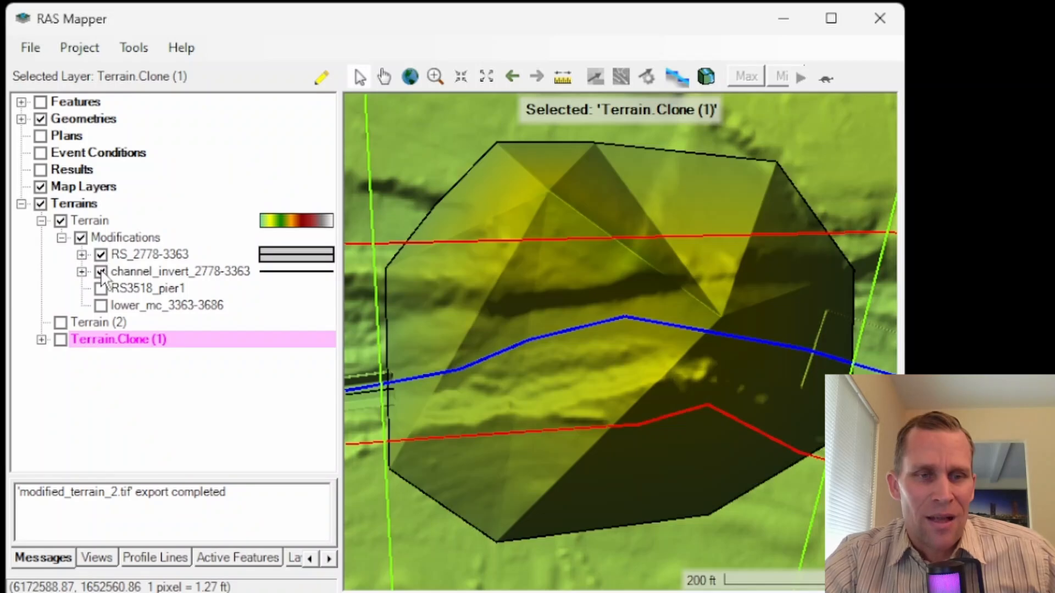
{"action": "left_click", "coordinate": [101, 288]}
{"action": "left_click", "coordinate": [101, 306]}
{"action": "scroll", "coordinate": [651, 308], "scroll_direction": "down", "scroll_amount": 3}
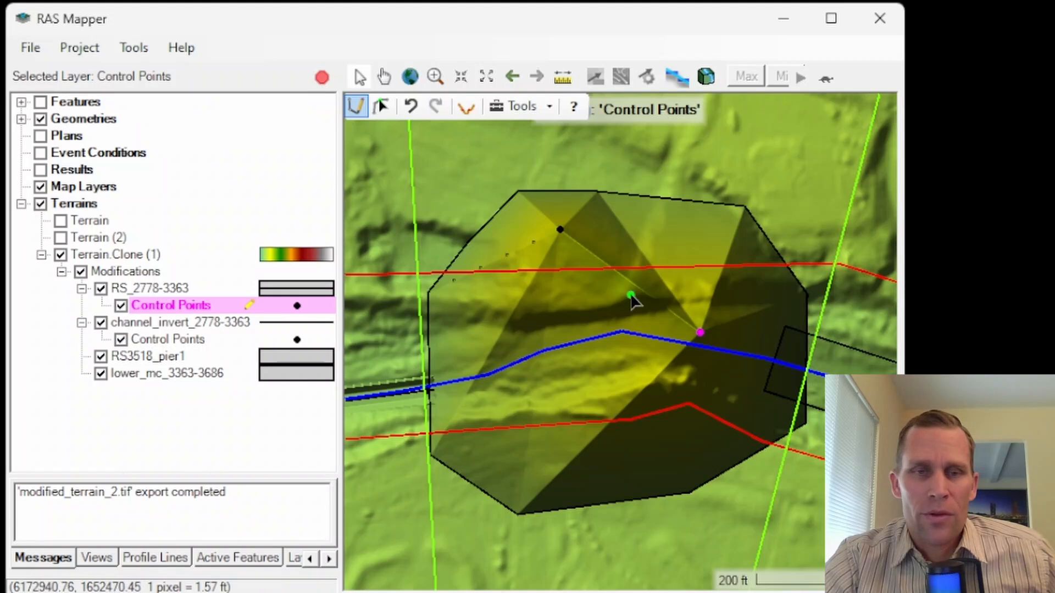
Step: Stop editing the RS_2778-3363 control points and save the edits to the modifications
{"action": "left_click", "coordinate": [322, 77]}
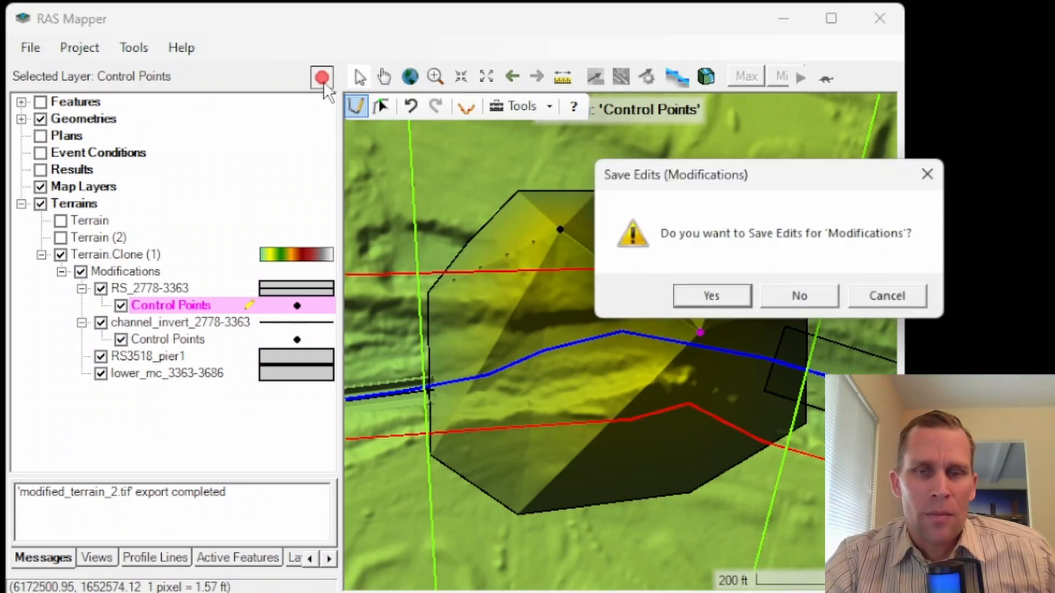
{"action": "left_click", "coordinate": [711, 296]}
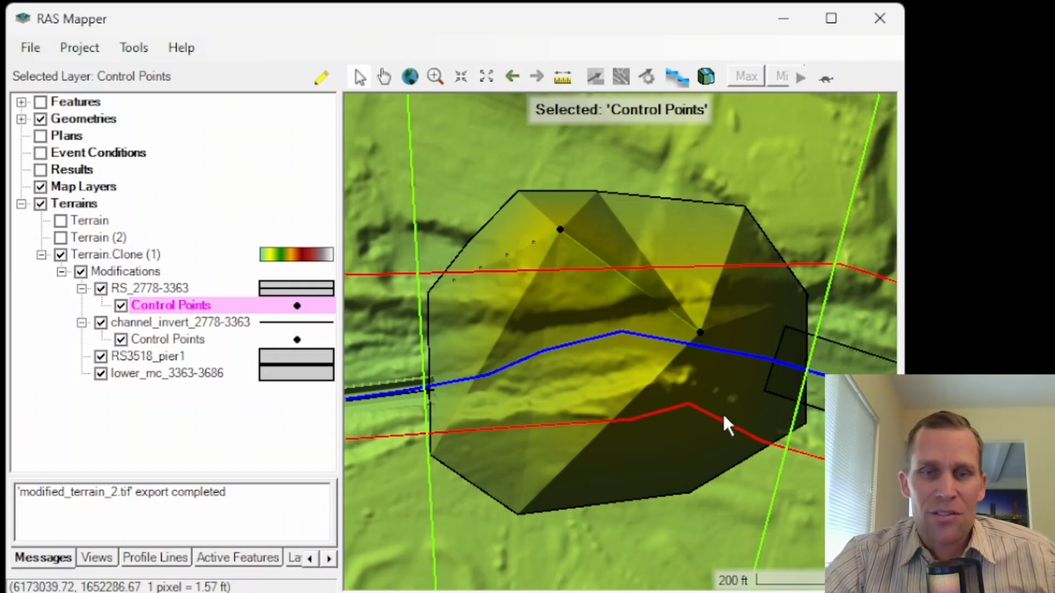
{"action": "scroll", "coordinate": [475, 221], "scroll_direction": "down", "scroll_amount": 2}
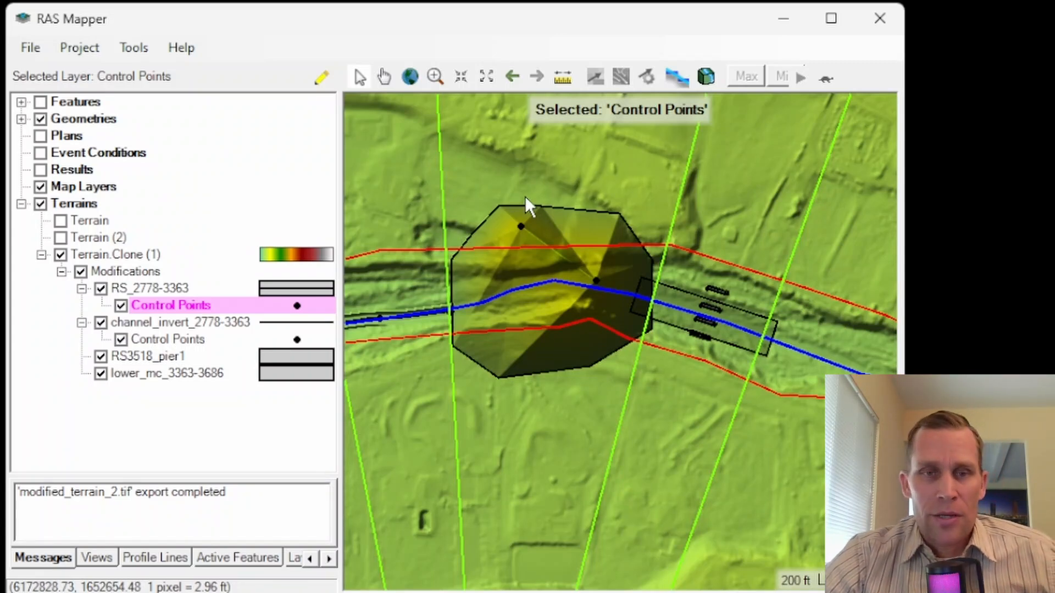
{"action": "left_click_drag", "start_coordinate": [516, 188], "coordinate": [565, 203]}
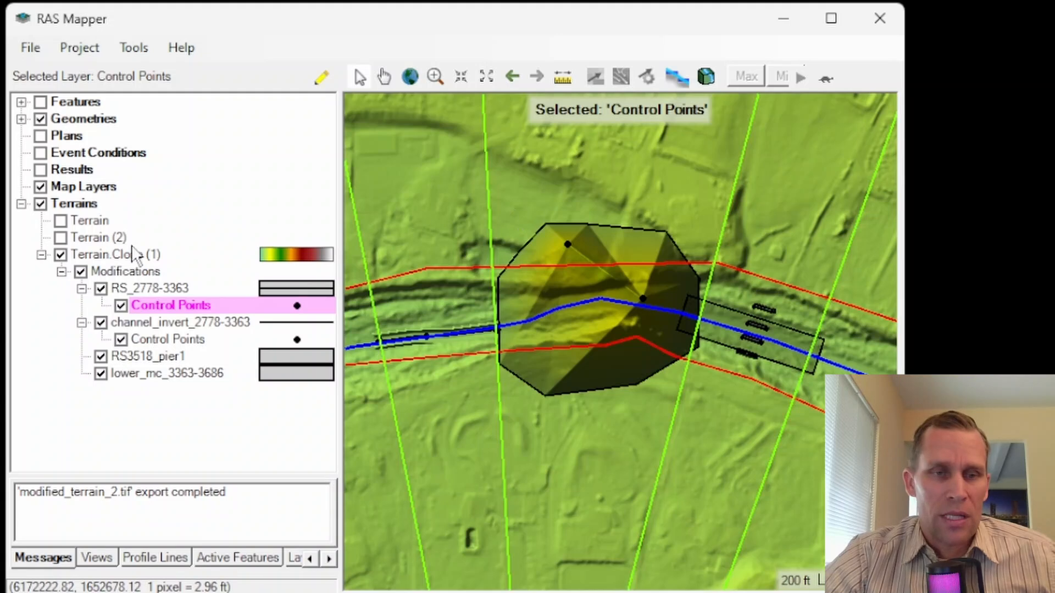
{"action": "left_click", "coordinate": [124, 273]}
{"action": "right_click", "coordinate": [124, 276]}
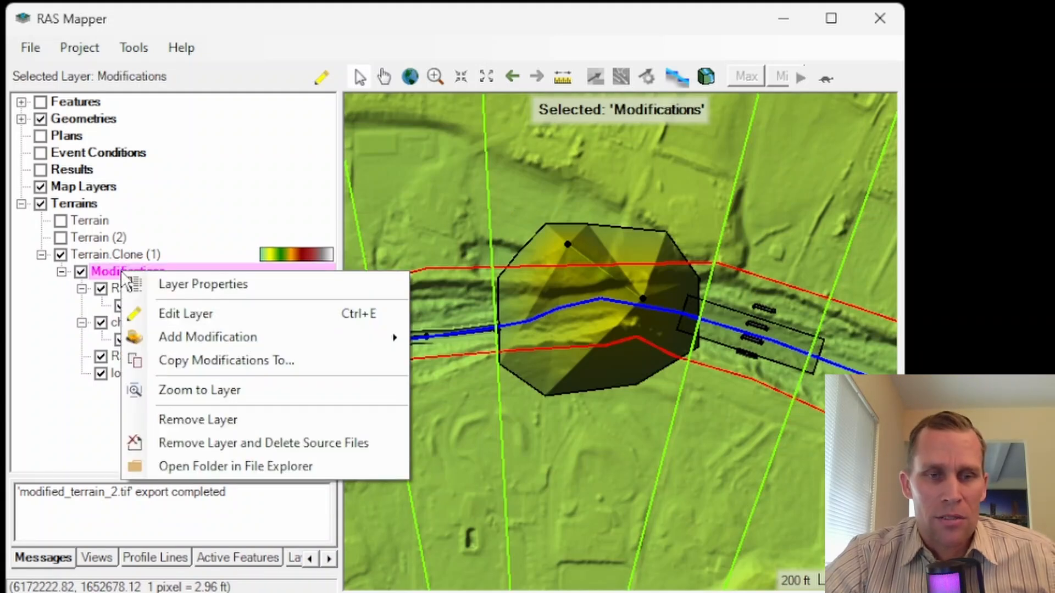
{"action": "mouse_move", "coordinate": [217, 337]}
{"action": "mouse_move", "coordinate": [473, 345]}
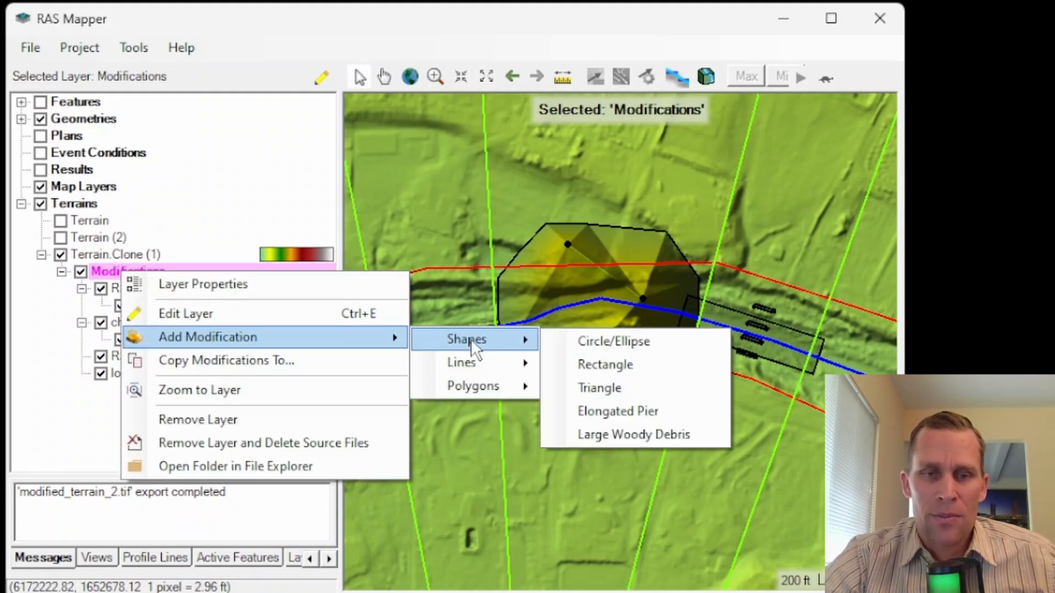
{"action": "mouse_move", "coordinate": [482, 388]}
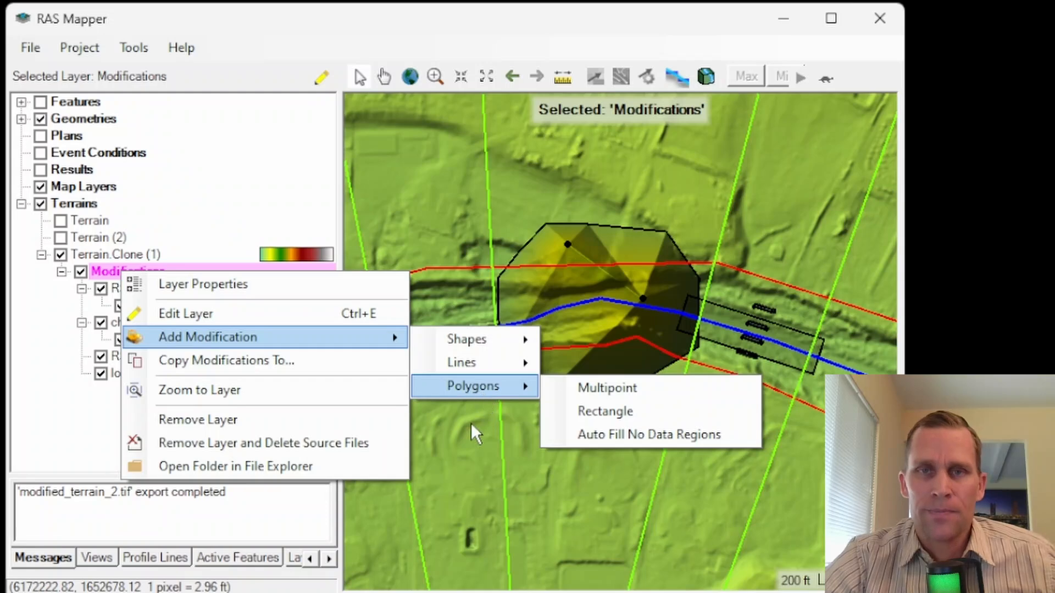